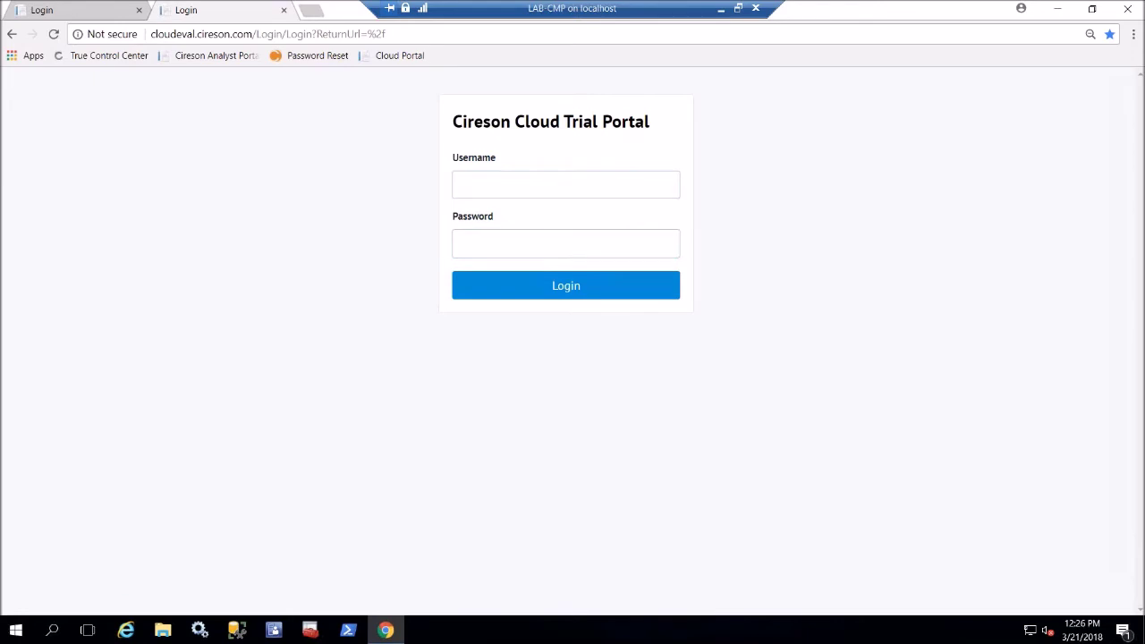
- Sign in to the portal with the autofilled end-user username and its password
{"action": "left_click", "coordinate": [562, 185]}
{"action": "type", "text": "greg"}
{"action": "key", "text": "Down"}
{"action": "key", "text": "Return"}
{"action": "key", "text": "Tab"}
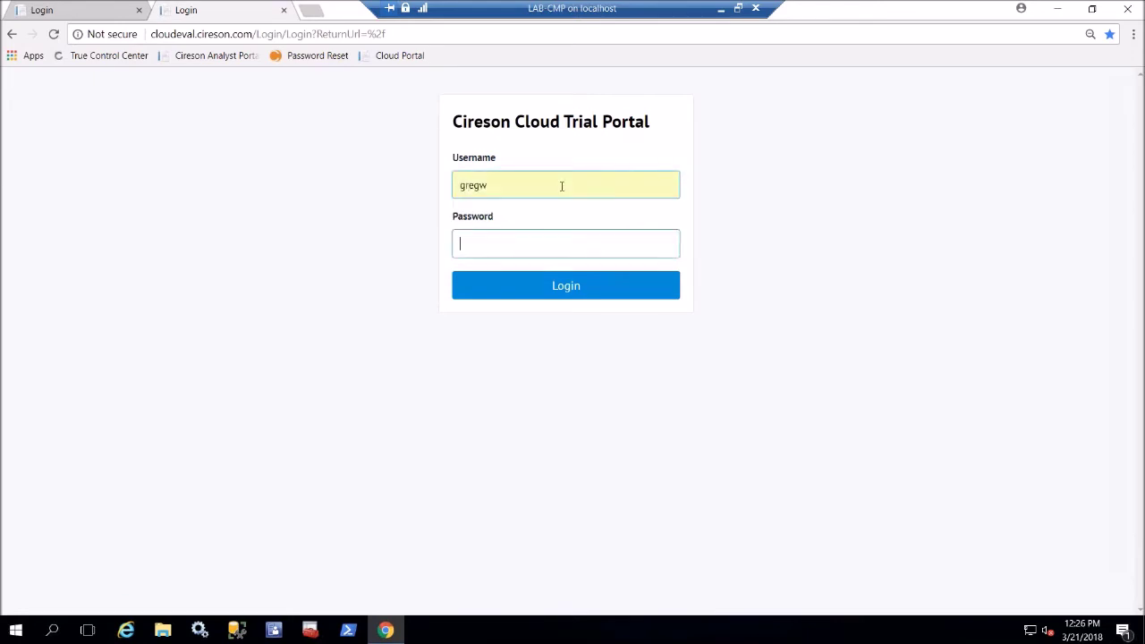
{"action": "type", "text": "•••••••"}
{"action": "key", "text": "Return"}
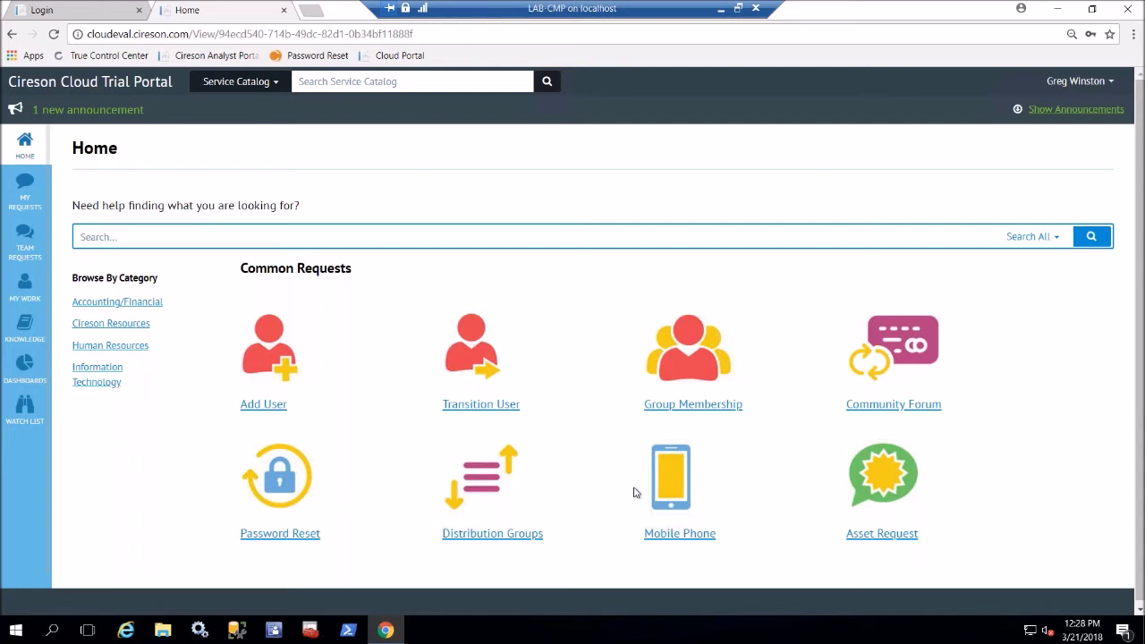
{"action": "left_click", "coordinate": [273, 404]}
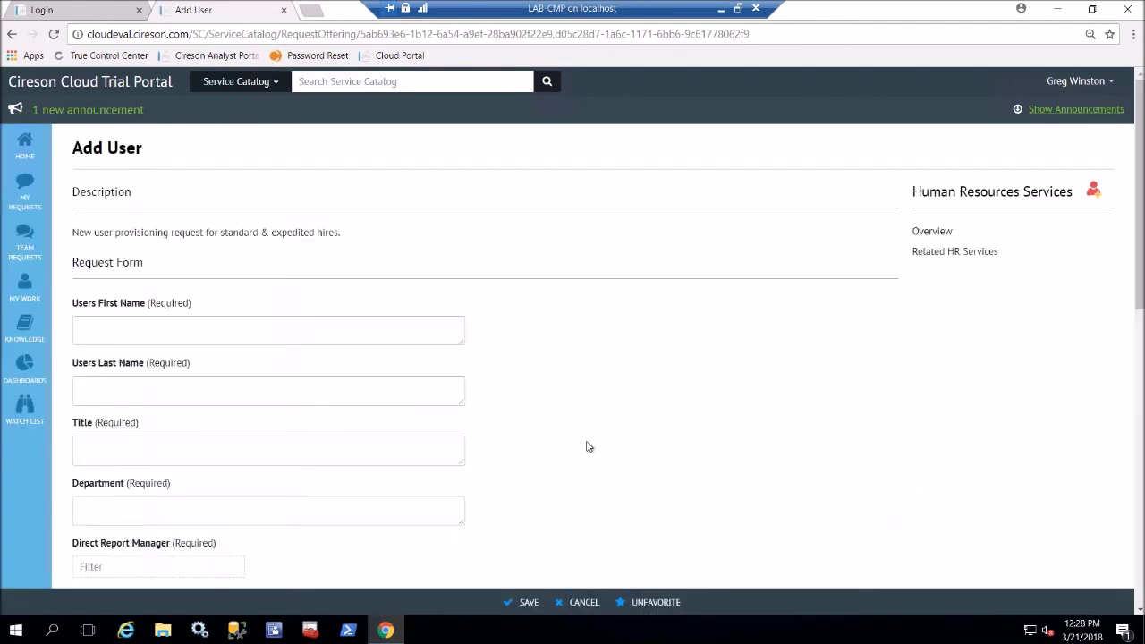
{"action": "scroll", "coordinate": [588, 446], "scroll_direction": "down", "scroll_amount": 1}
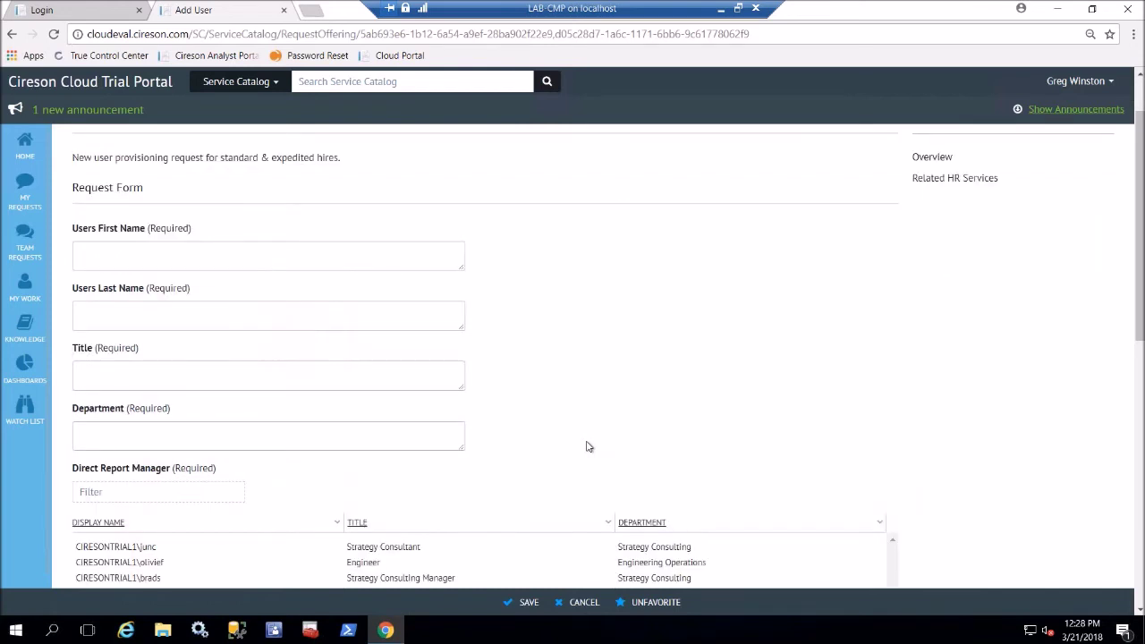
{"action": "left_click", "coordinate": [225, 248]}
{"action": "left_click", "coordinate": [239, 315]}
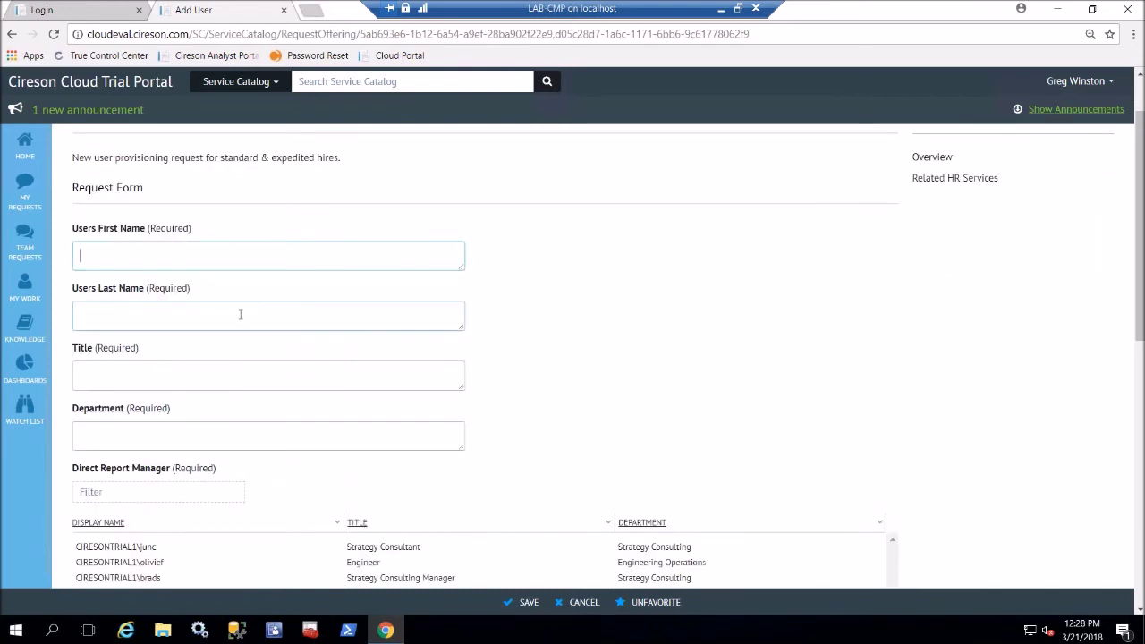
{"action": "scroll", "coordinate": [519, 361], "scroll_direction": "down", "scroll_amount": 3}
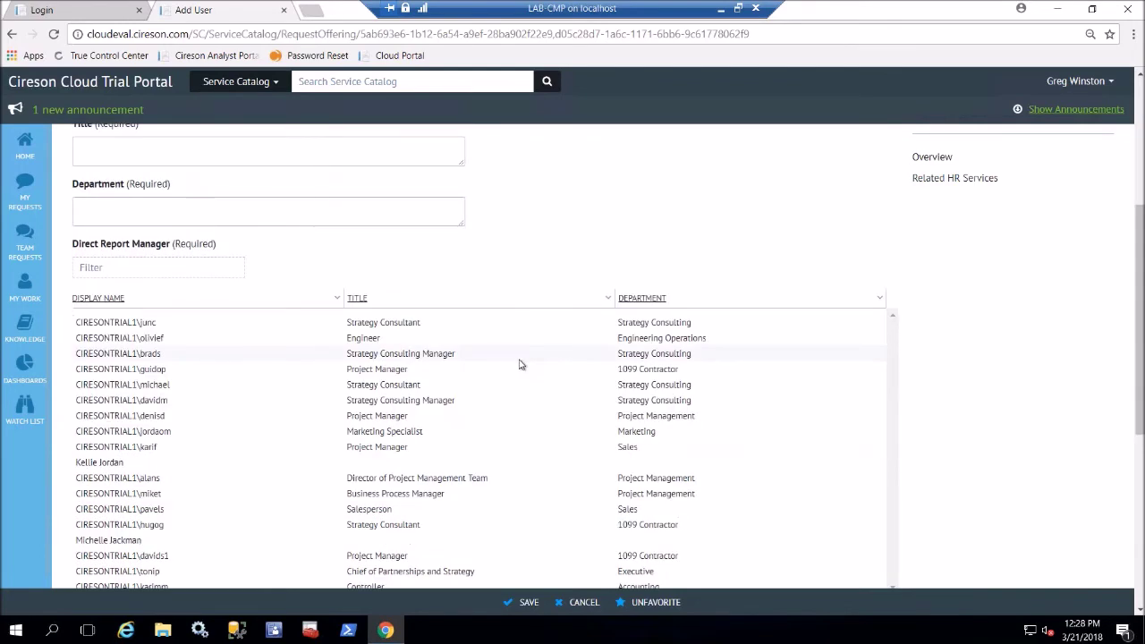
{"action": "scroll", "coordinate": [521, 363], "scroll_direction": "down", "scroll_amount": 3}
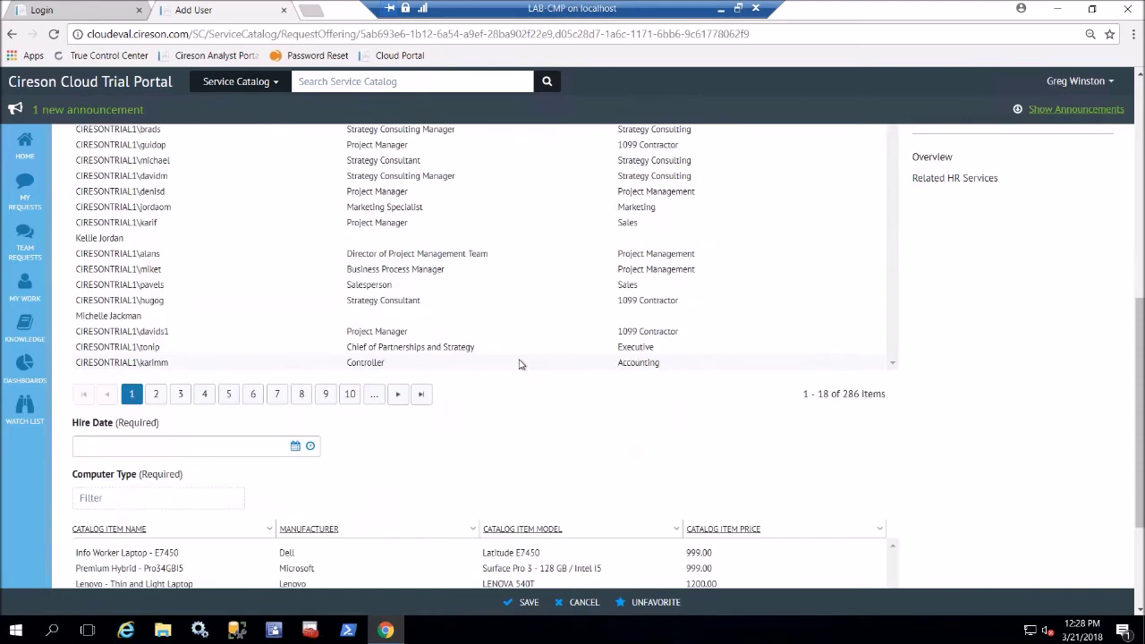
{"action": "scroll", "coordinate": [521, 363], "scroll_direction": "down", "scroll_amount": 2}
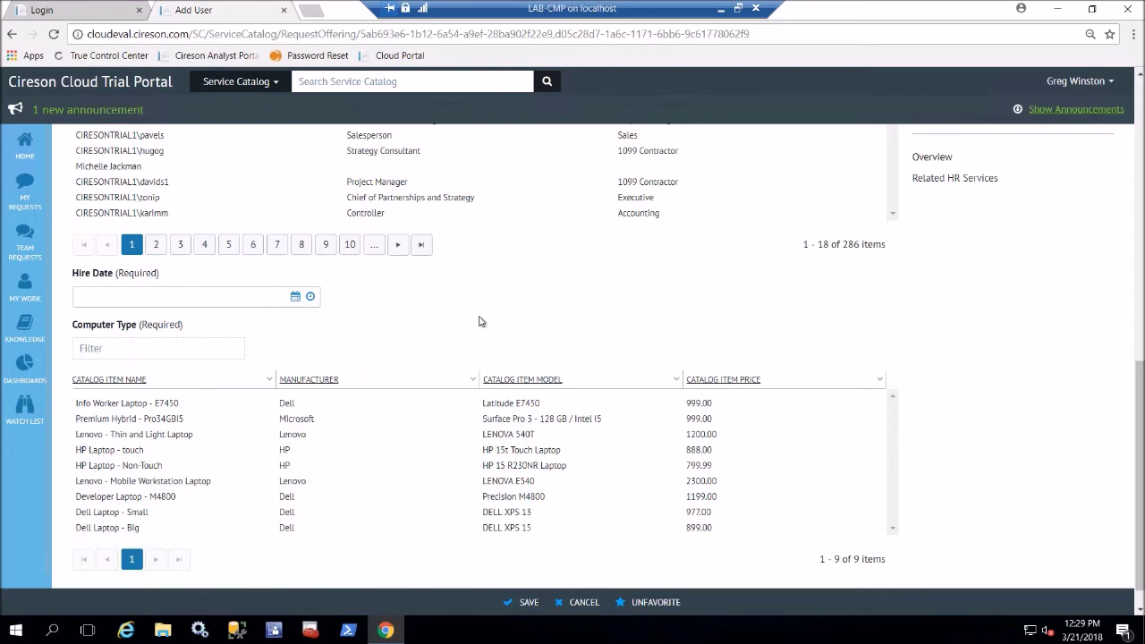
{"action": "left_click", "coordinate": [577, 602]}
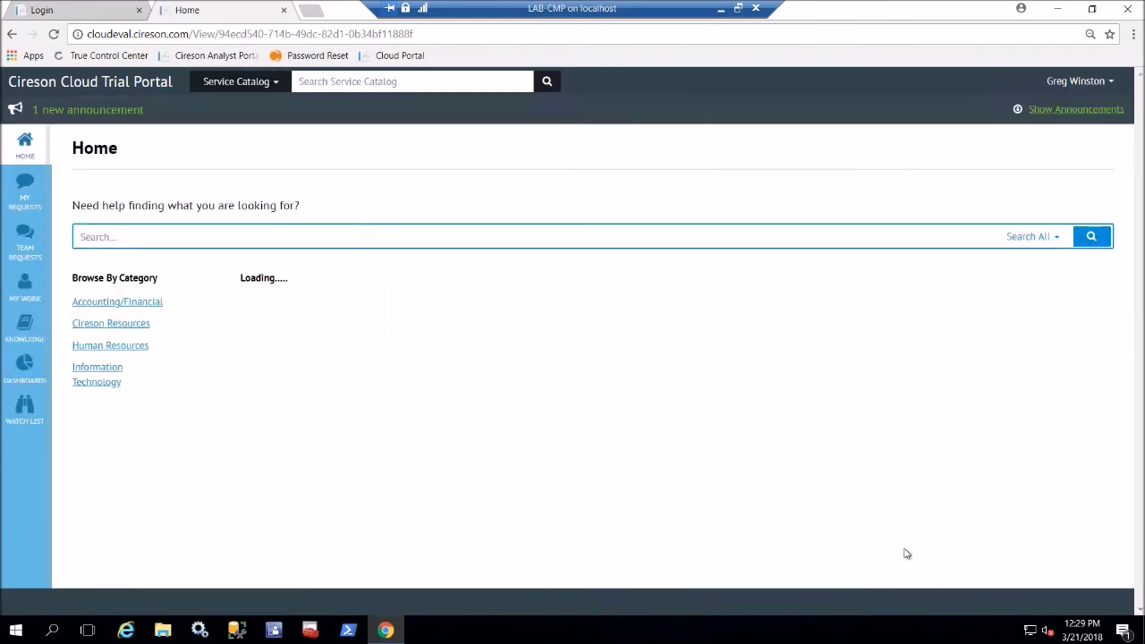
{"action": "left_click", "coordinate": [894, 537]}
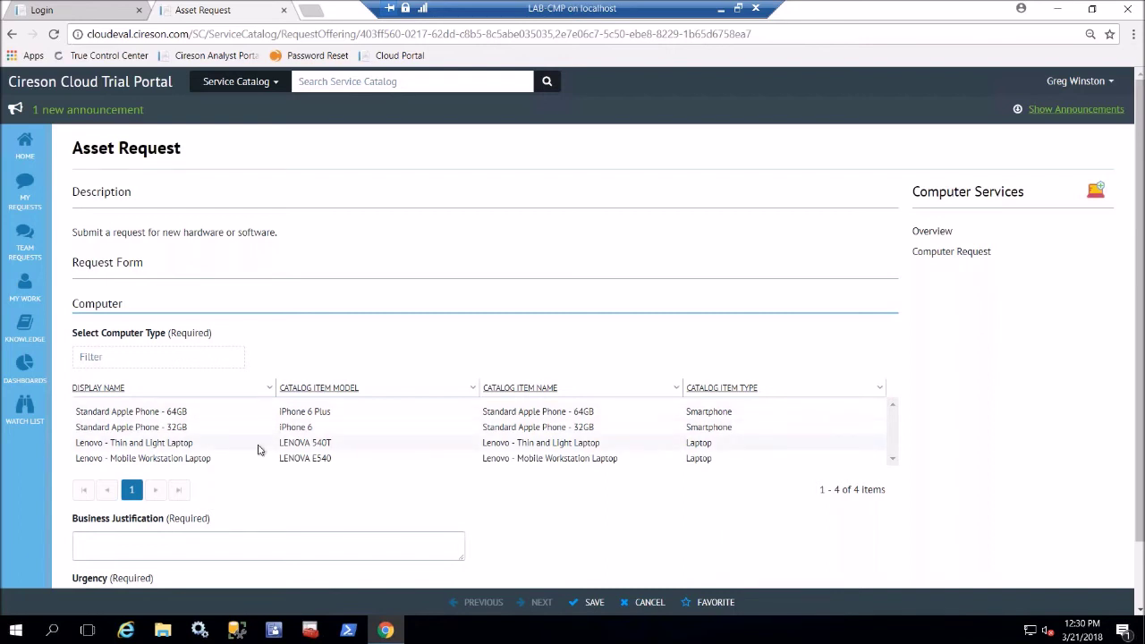
{"action": "scroll", "coordinate": [814, 521], "scroll_direction": "down", "scroll_amount": 1}
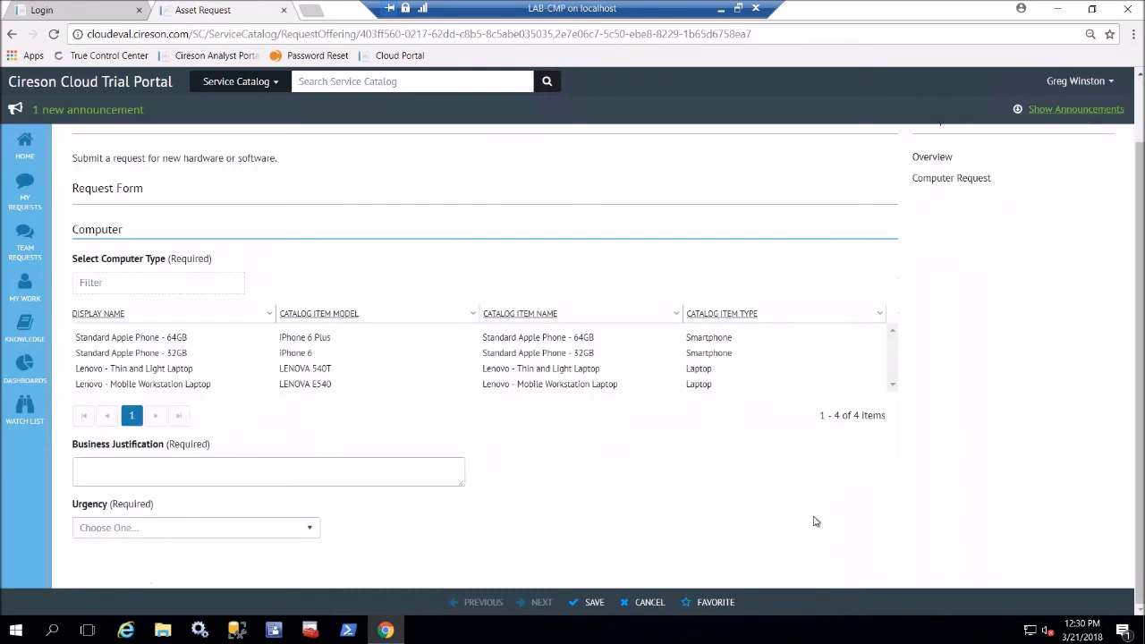
{"action": "left_click", "coordinate": [178, 370]}
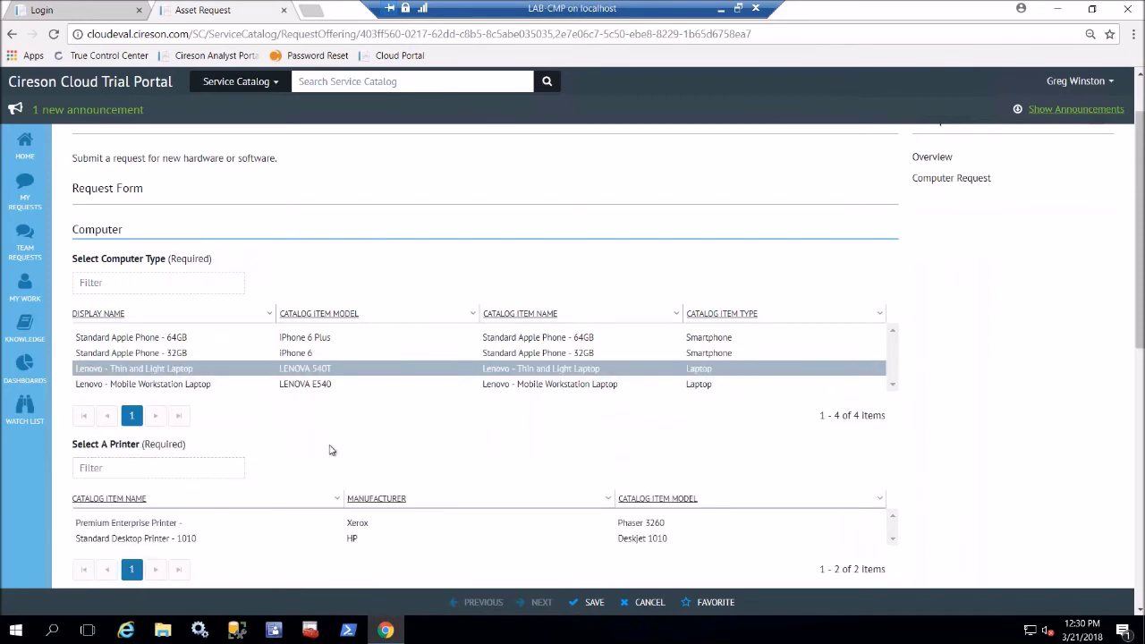
{"action": "scroll", "coordinate": [331, 450], "scroll_direction": "down", "scroll_amount": 3}
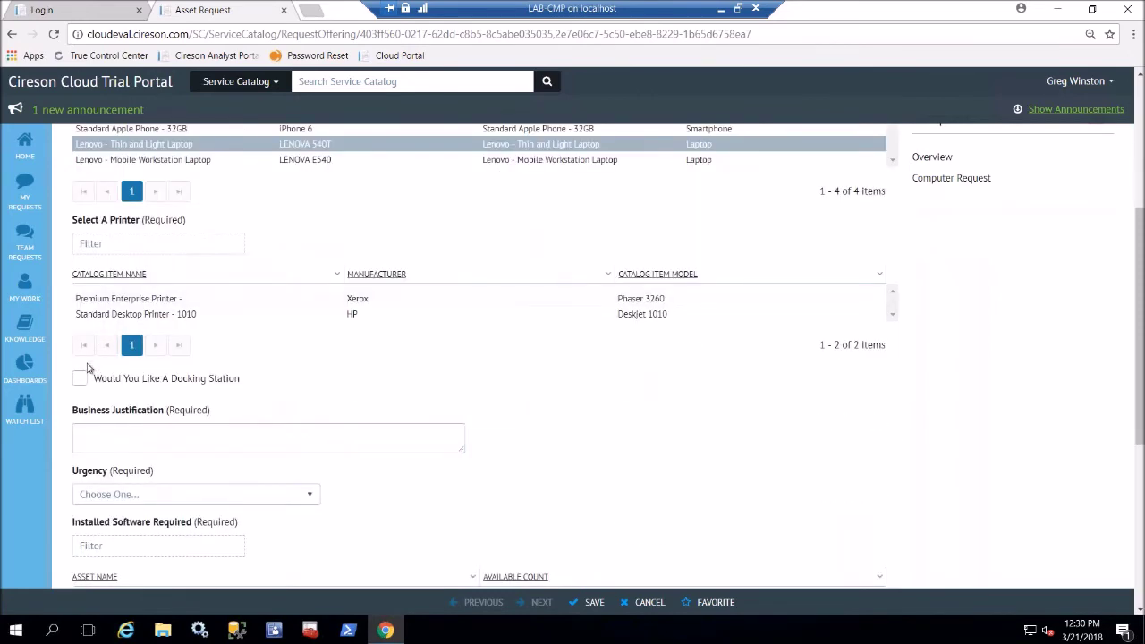
{"action": "left_click", "coordinate": [117, 313]}
{"action": "left_click", "coordinate": [80, 378]}
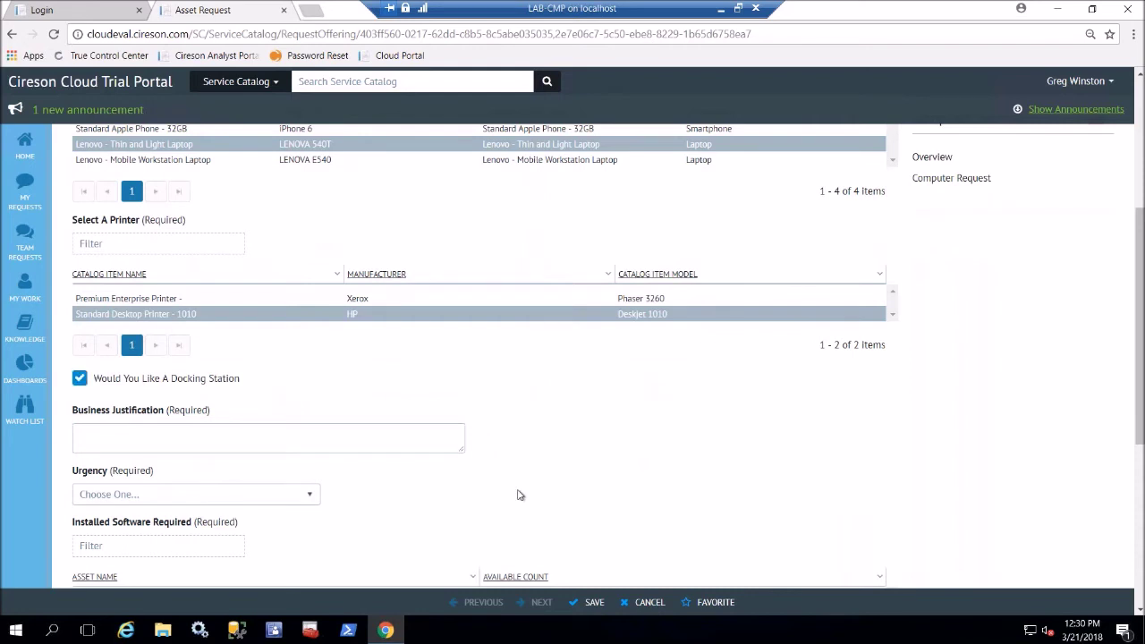
{"action": "scroll", "coordinate": [518, 493], "scroll_direction": "down", "scroll_amount": 3}
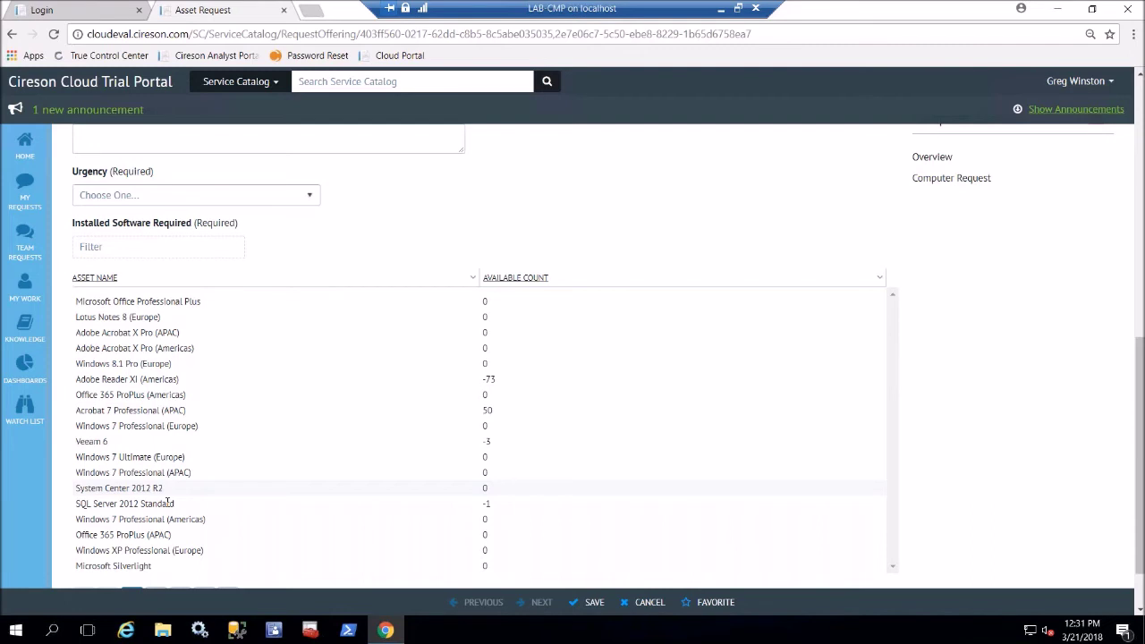
{"action": "left_click", "coordinate": [184, 395]}
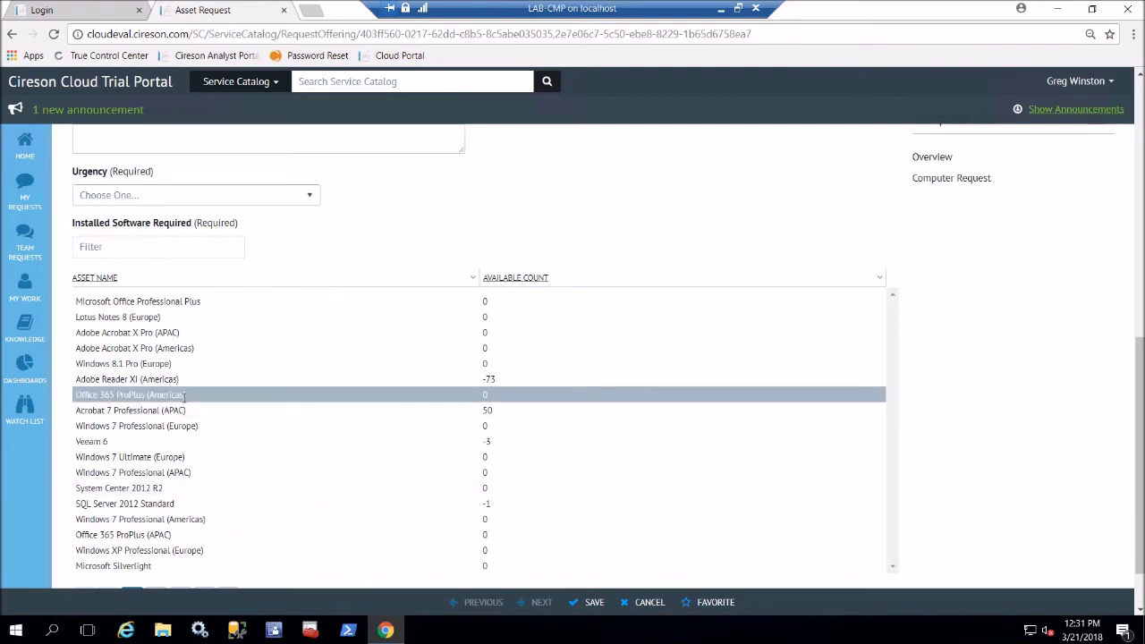
{"action": "left_click", "coordinate": [161, 456]}
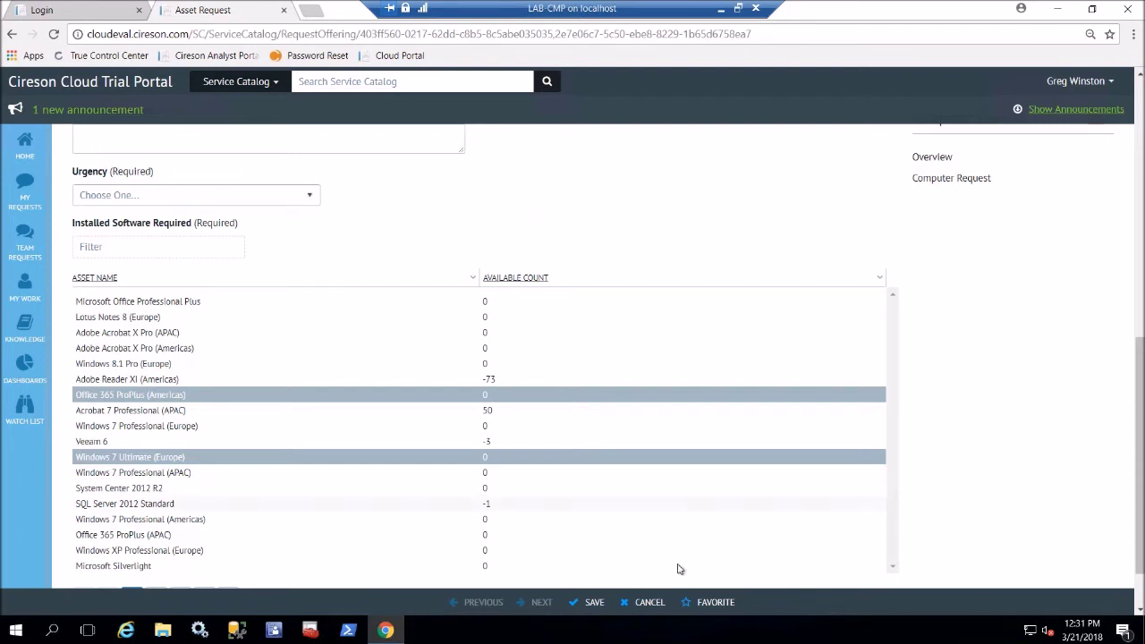
{"action": "left_click", "coordinate": [651, 603]}
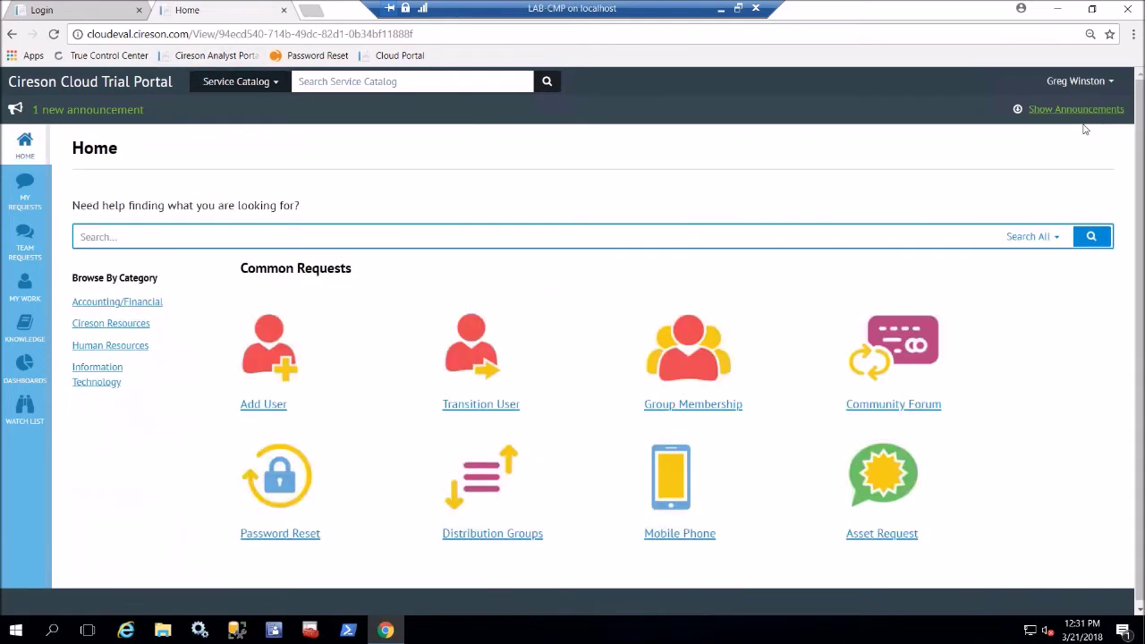
- Log out of the portal and enter the autofilled admin username on the sign-in page
{"action": "left_click", "coordinate": [1108, 84]}
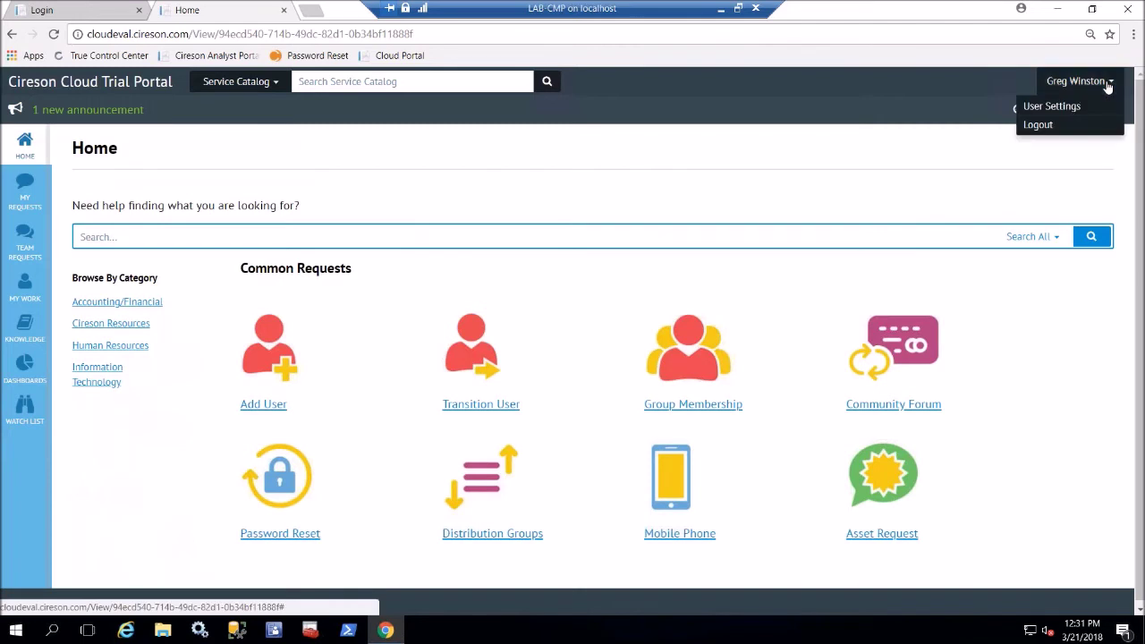
{"action": "left_click", "coordinate": [1085, 132]}
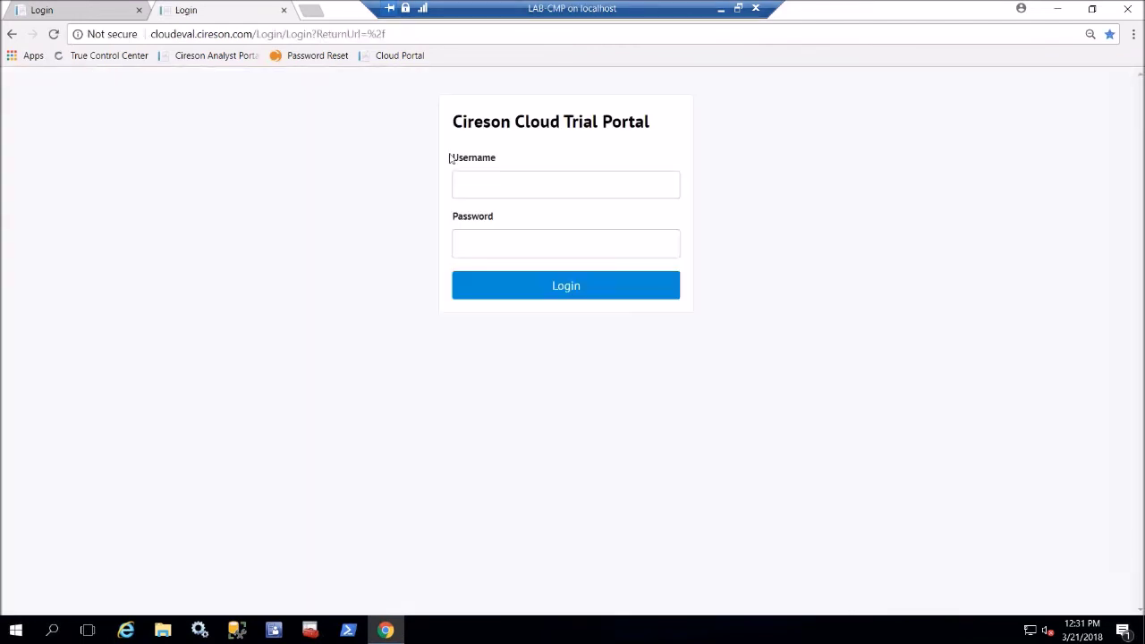
{"action": "left_click", "coordinate": [600, 184]}
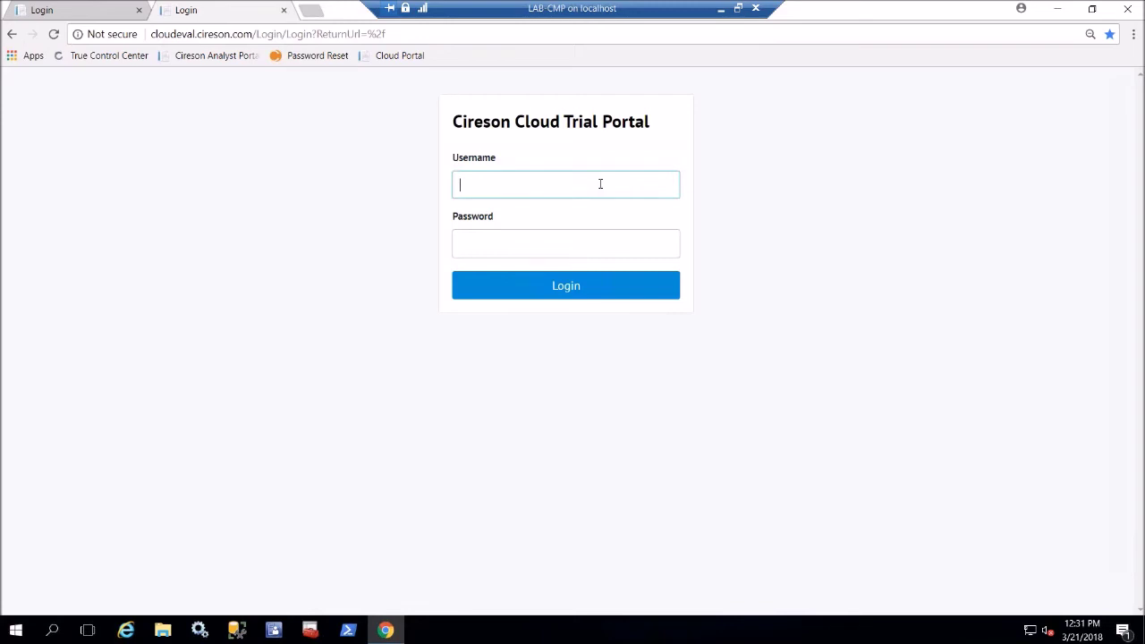
{"action": "type", "text": "cs"}
{"action": "key", "text": "Down"}
- Submit the admin password, retyping the correct one after the first attempt is rejected
{"action": "key", "text": "Tab"}
{"action": "type", "text": "password"}
{"action": "key", "text": "Return"}
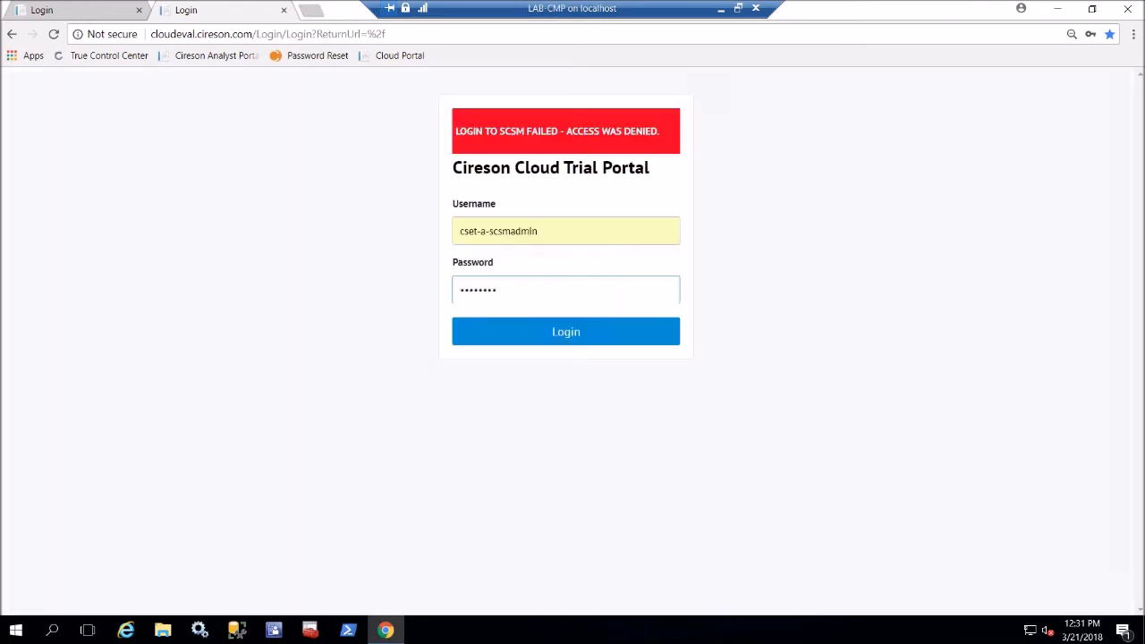
{"action": "key", "text": "BackSpace"}
{"action": "key", "text": "BackSpace"}
{"action": "key", "text": "BackSpace"}
{"action": "key", "text": "BackSpace"}
{"action": "key", "text": "BackSpace"}
{"action": "key", "text": "BackSpace"}
{"action": "key", "text": "Return"}
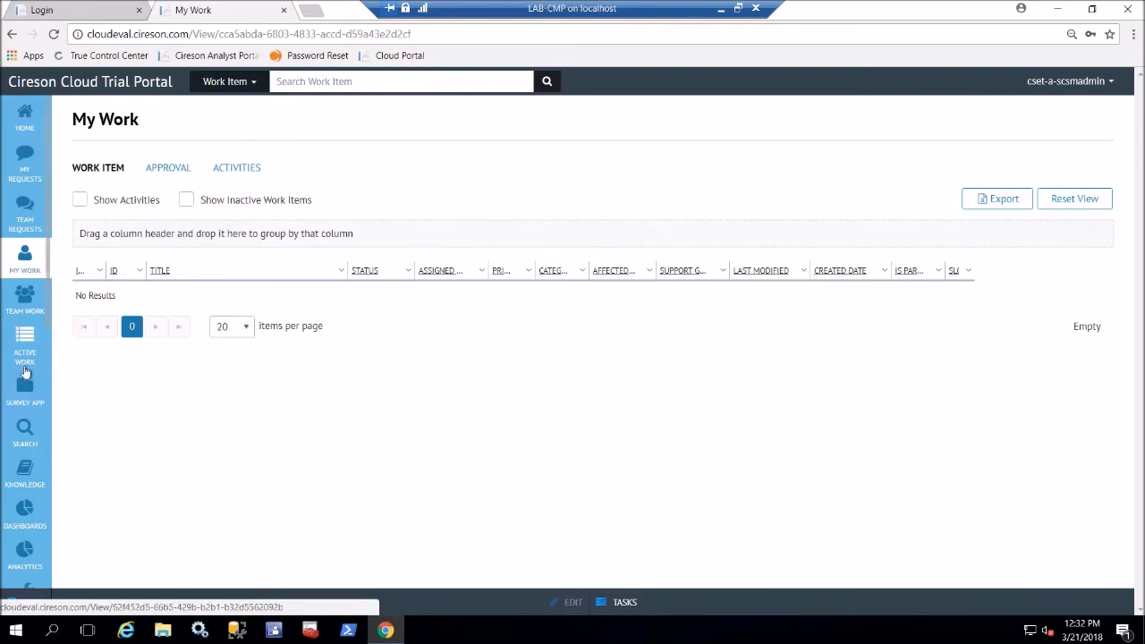
- Open the Hardware Assets - All list from the New Hardware Assets navigation flyout
{"action": "mouse_move", "coordinate": [24, 379]}
{"action": "scroll", "coordinate": [24, 378], "scroll_direction": "down", "scroll_amount": 1}
{"action": "scroll", "coordinate": [24, 379], "scroll_direction": "down", "scroll_amount": 3}
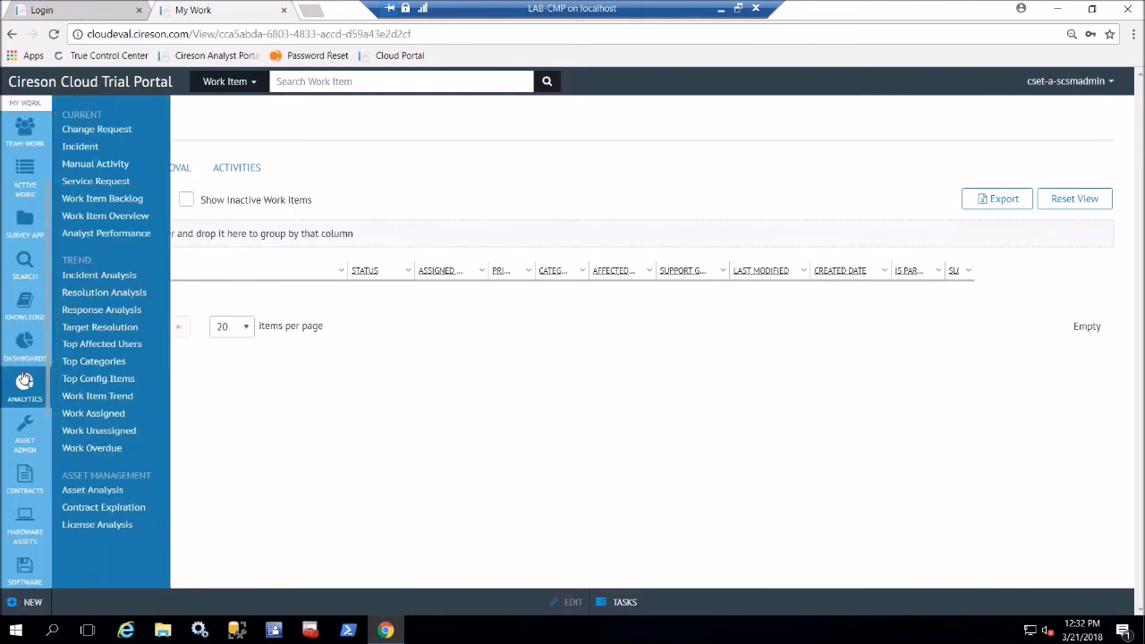
{"action": "scroll", "coordinate": [24, 376], "scroll_direction": "down", "scroll_amount": 1}
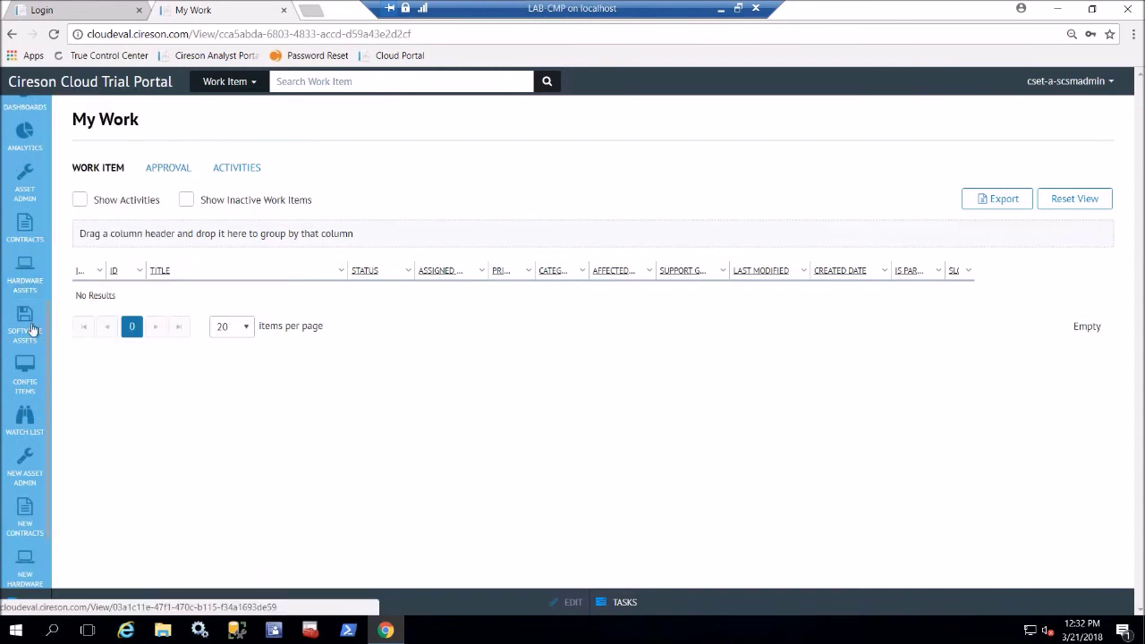
{"action": "mouse_move", "coordinate": [27, 298]}
{"action": "scroll", "coordinate": [25, 456], "scroll_direction": "down", "scroll_amount": 1}
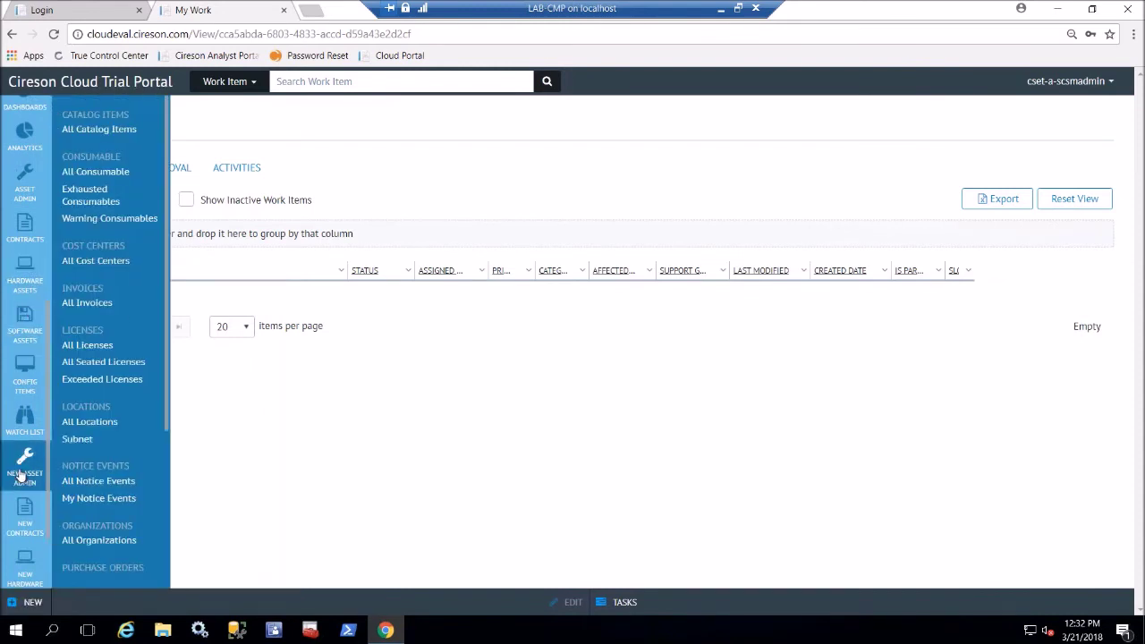
{"action": "mouse_move", "coordinate": [25, 510]}
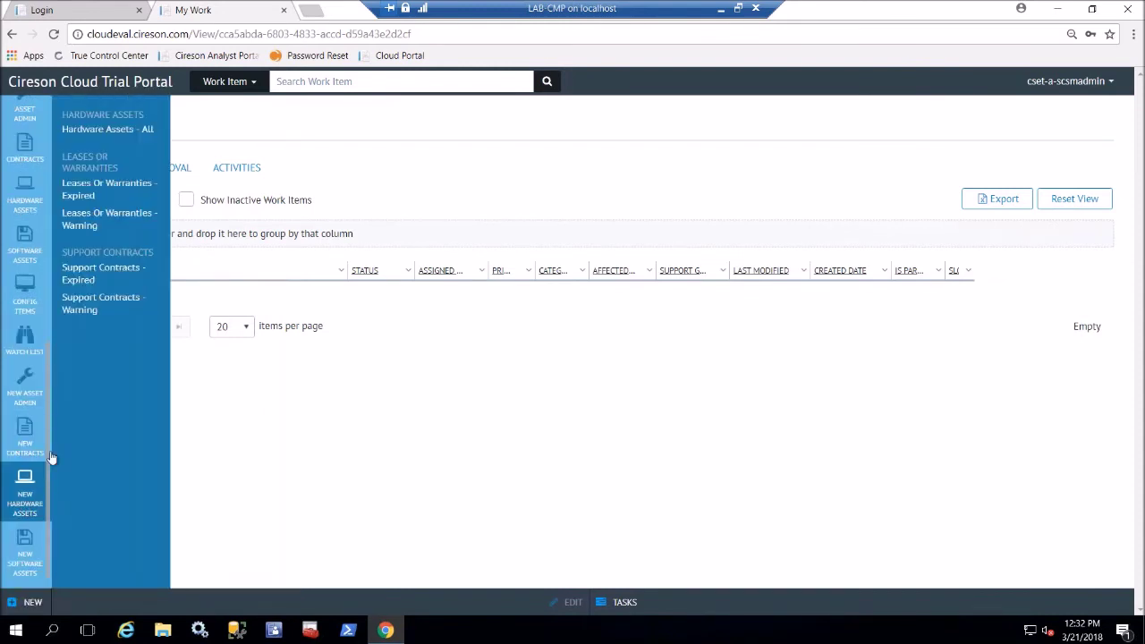
{"action": "left_click", "coordinate": [116, 136]}
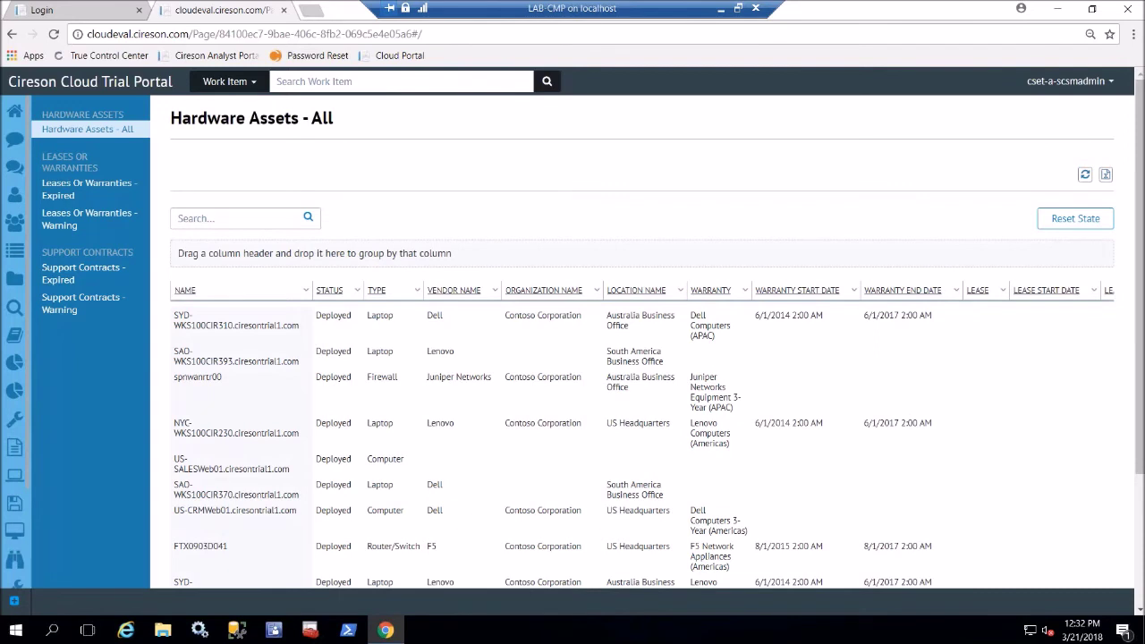
{"action": "left_click", "coordinate": [271, 223]}
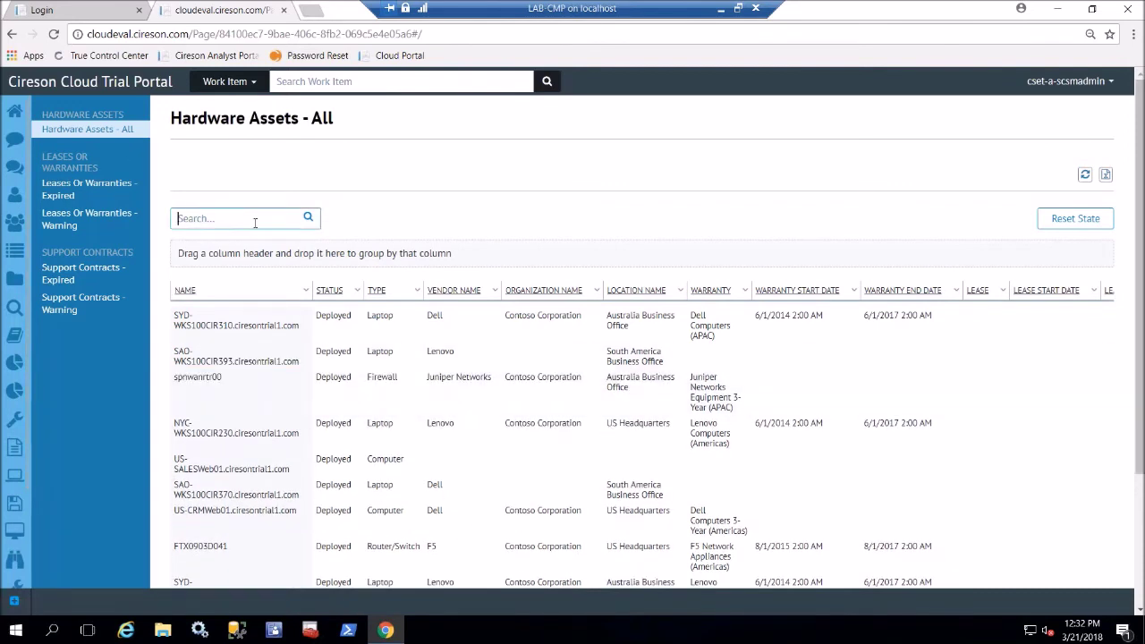
- Filter the asset grid by cir294 and open the NYC-WKS100CIR294 record
{"action": "type", "text": "cir294"}
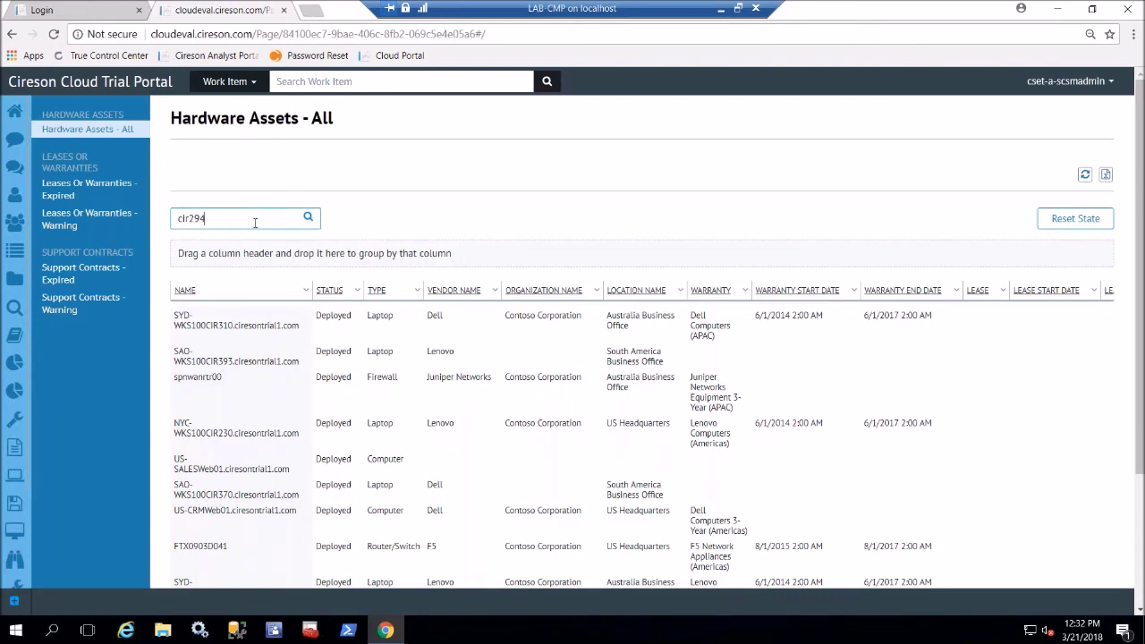
{"action": "left_click", "coordinate": [309, 220]}
{"action": "left_click", "coordinate": [305, 335]}
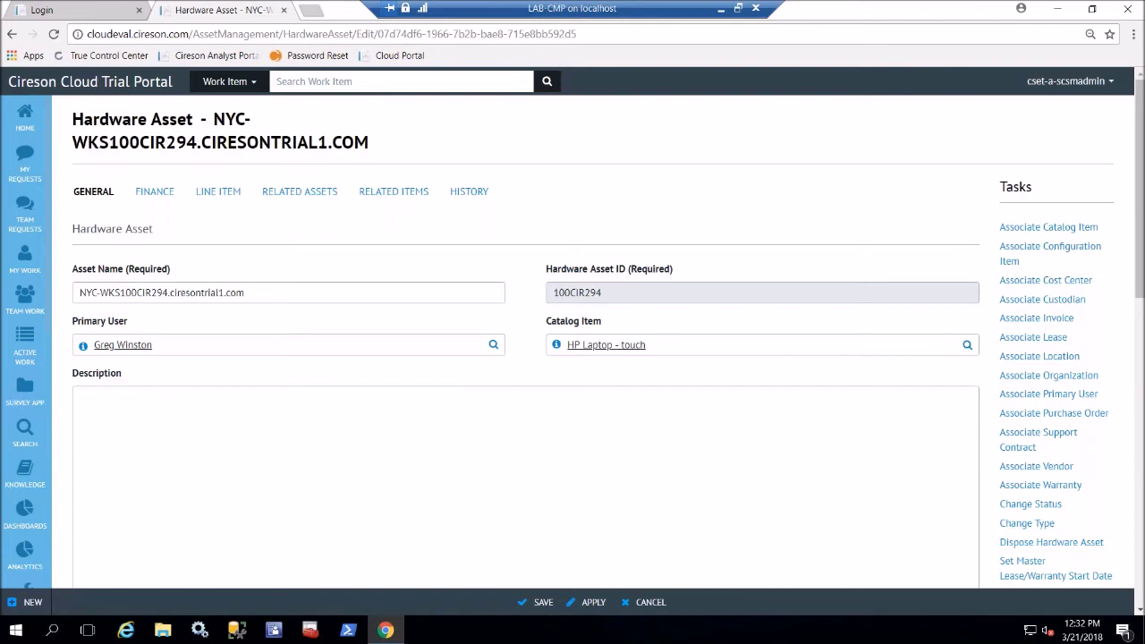
- Select the Primary User value on the General tab of asset NYC-WKS100CIR294
{"action": "left_click", "coordinate": [286, 345]}
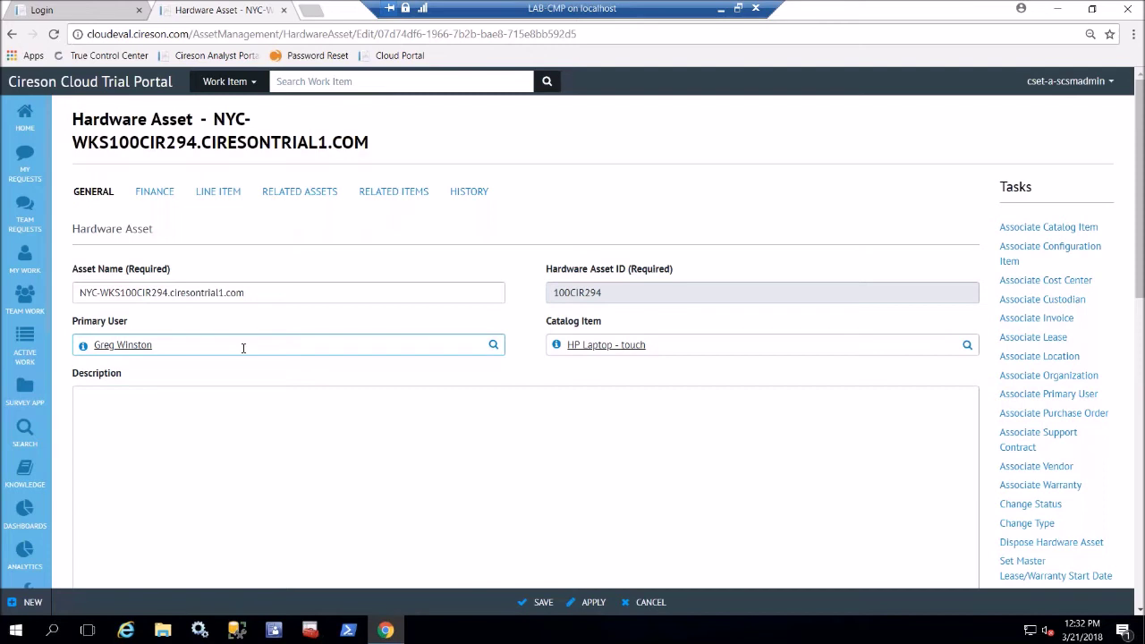
{"action": "triple_click", "coordinate": [149, 344]}
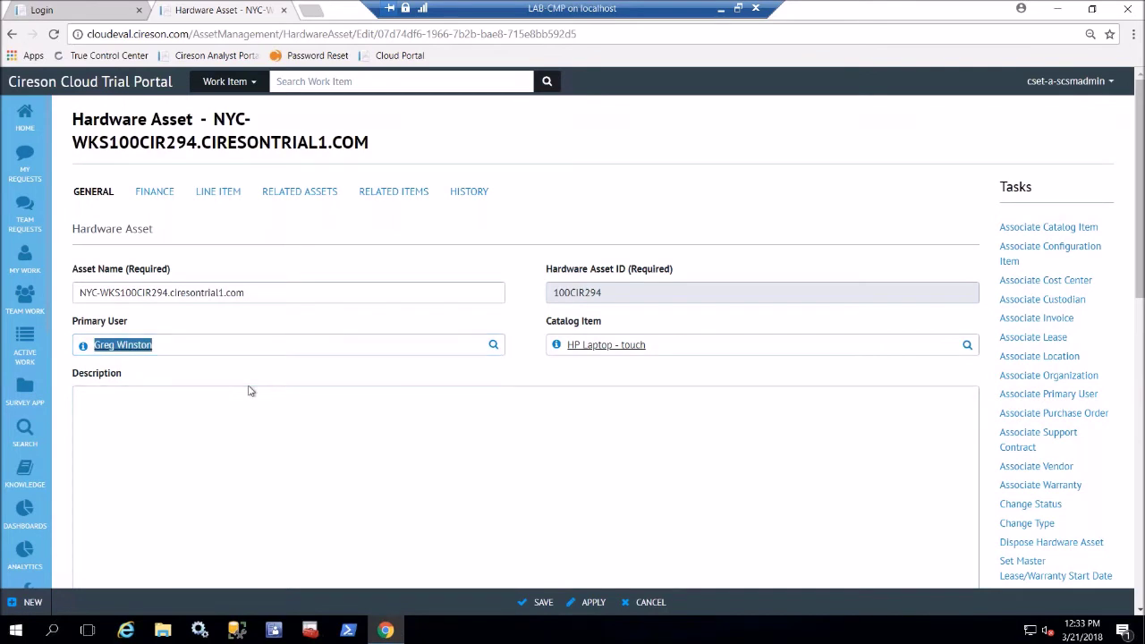
{"action": "scroll", "coordinate": [252, 385], "scroll_direction": "down", "scroll_amount": 3}
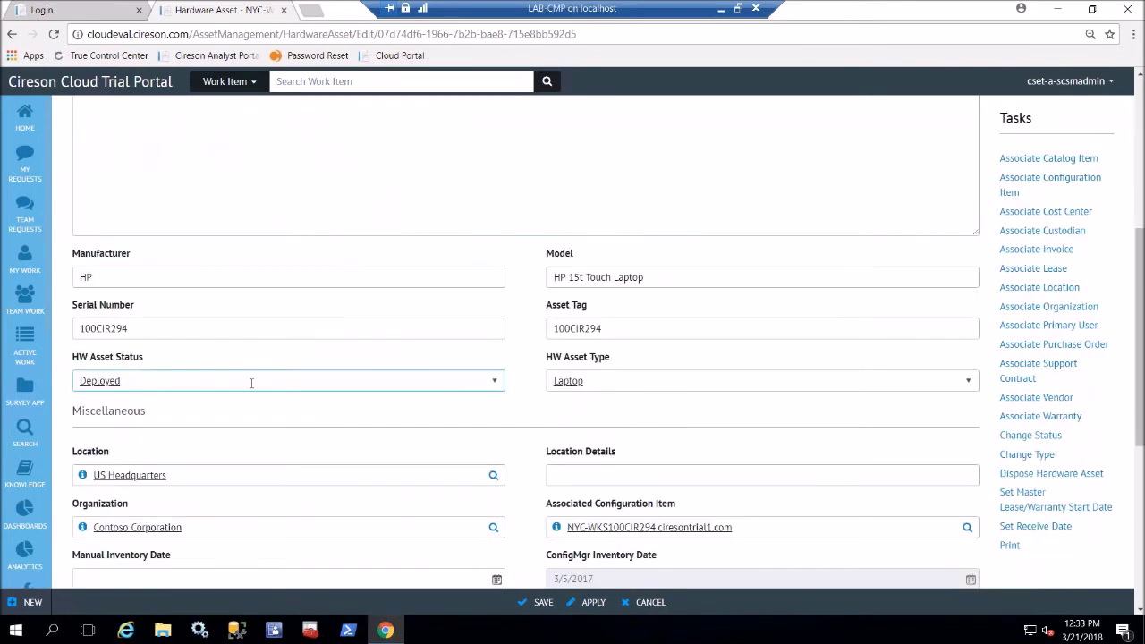
{"action": "left_click", "coordinate": [608, 331]}
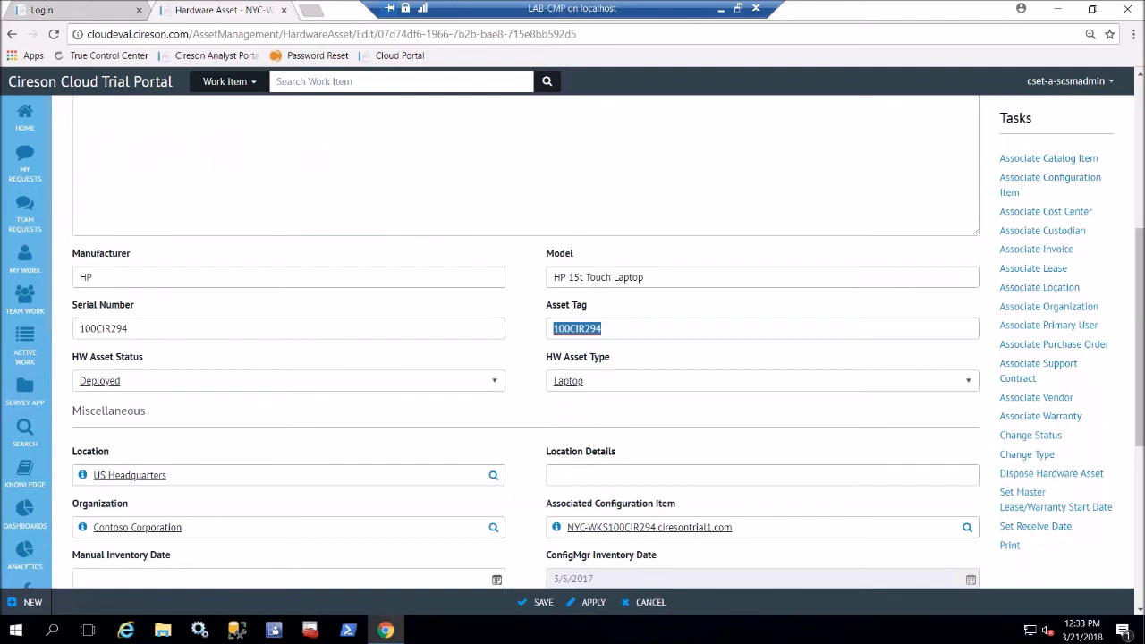
{"action": "left_click_drag", "start_coordinate": [166, 475], "coordinate": [118, 479]}
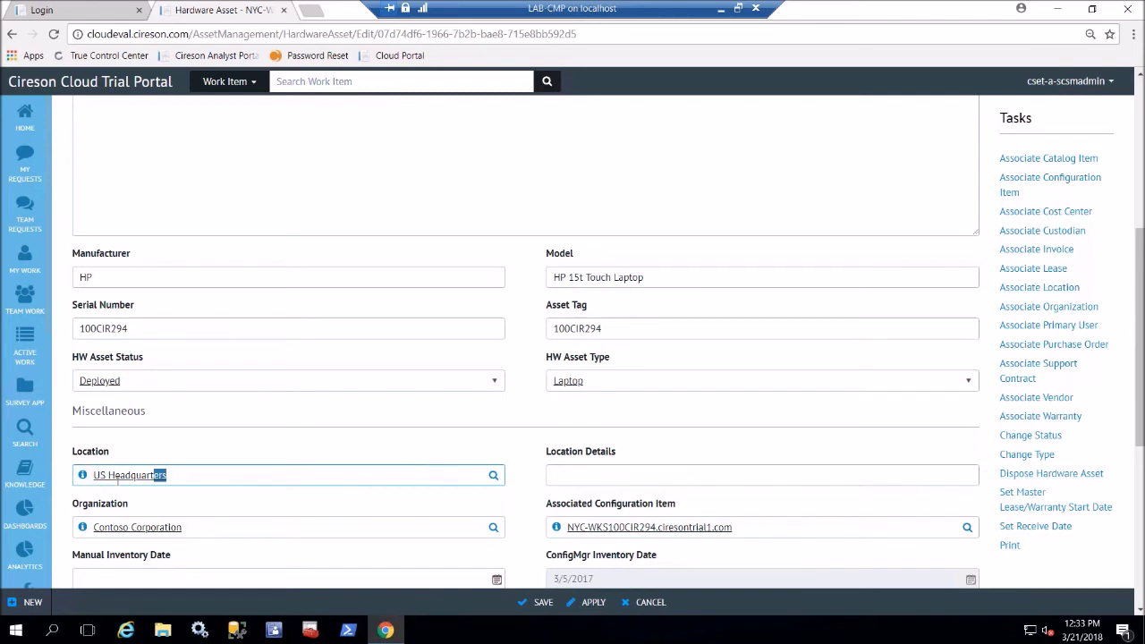
{"action": "left_click_drag", "start_coordinate": [118, 479], "coordinate": [93, 477]}
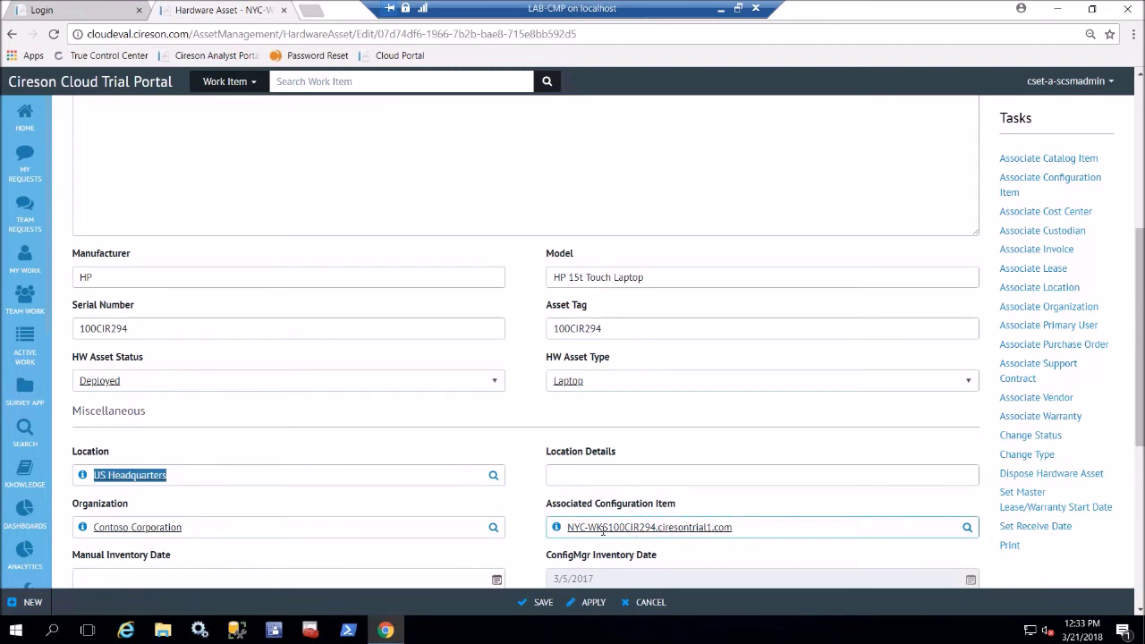
{"action": "scroll", "coordinate": [603, 529], "scroll_direction": "down", "scroll_amount": 3}
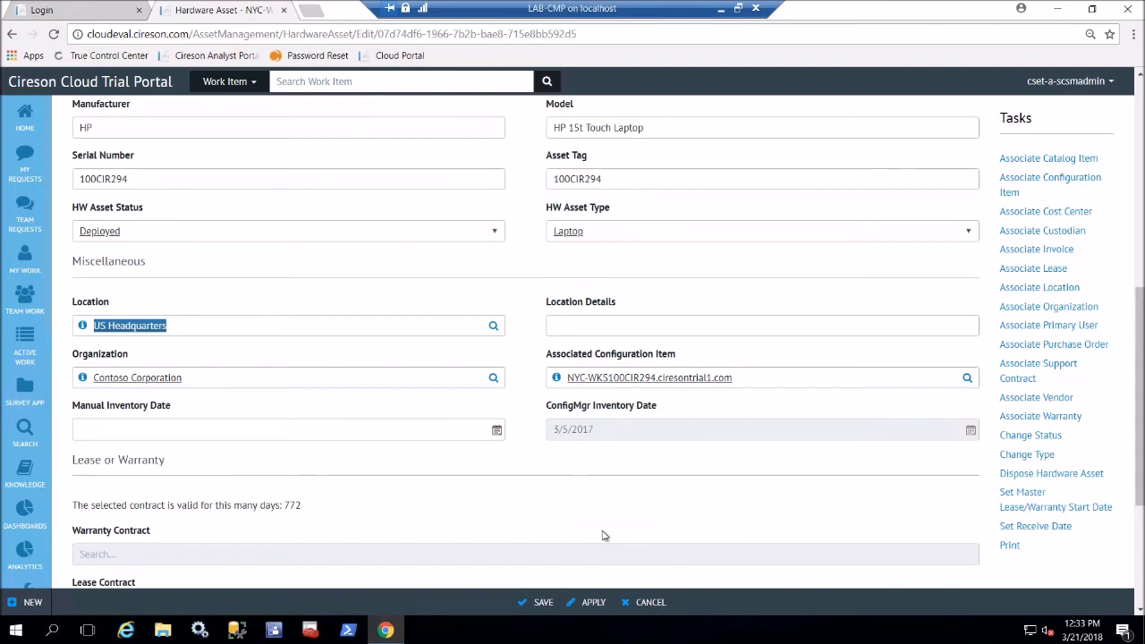
{"action": "scroll", "coordinate": [590, 544], "scroll_direction": "down", "scroll_amount": 1}
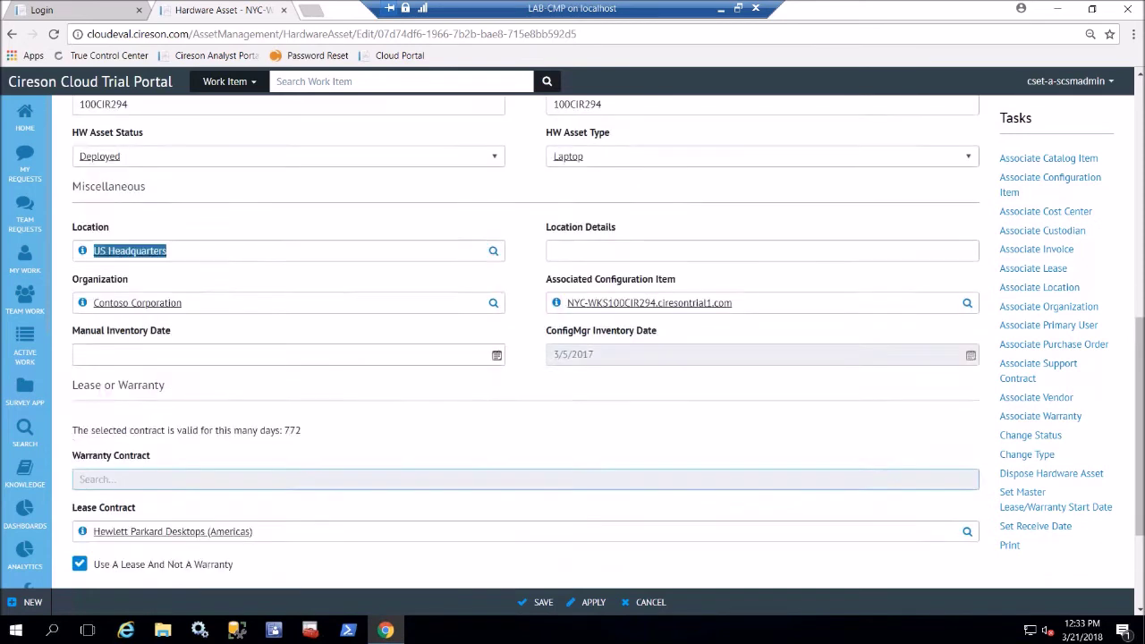
{"action": "scroll", "coordinate": [605, 545], "scroll_direction": "down", "scroll_amount": 1}
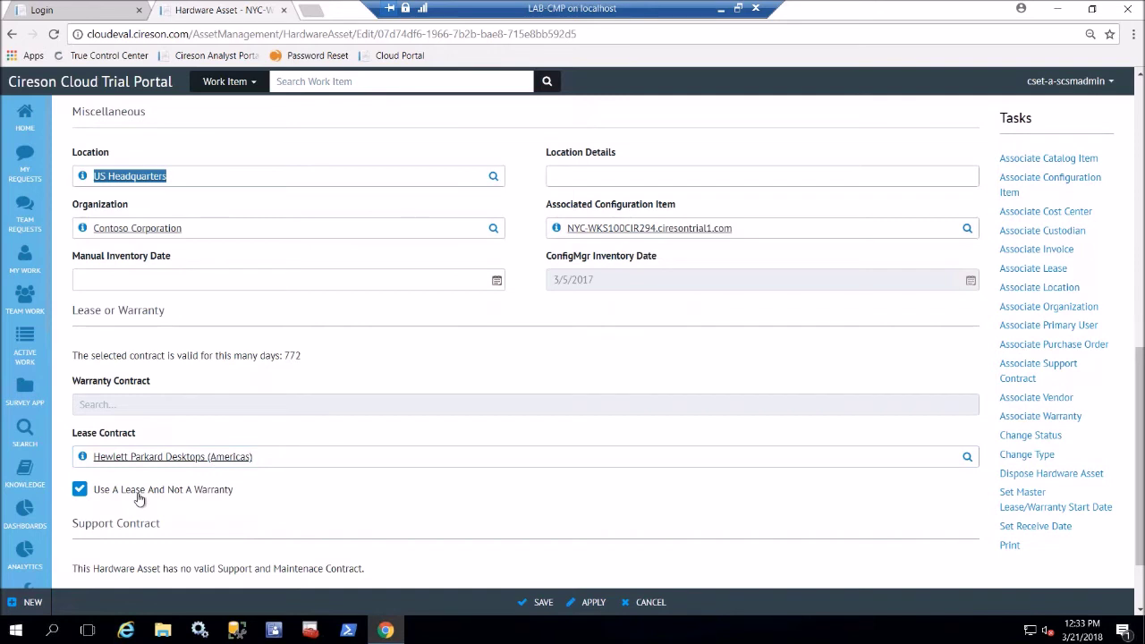
{"action": "scroll", "coordinate": [139, 498], "scroll_direction": "down", "scroll_amount": 1}
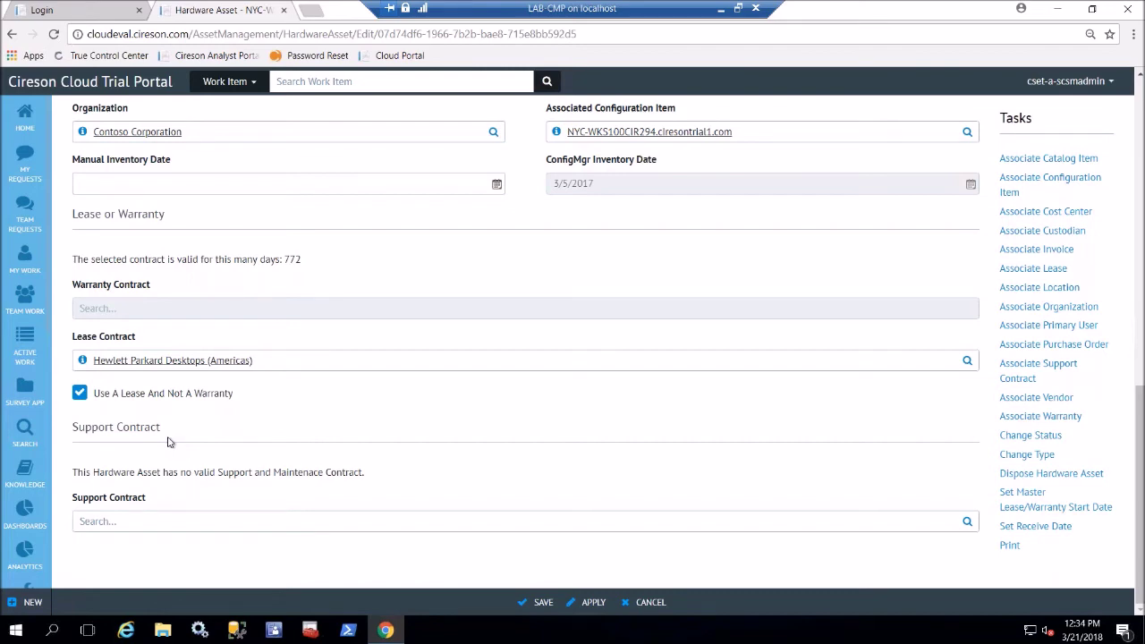
{"action": "scroll", "coordinate": [168, 438], "scroll_direction": "up", "scroll_amount": 10}
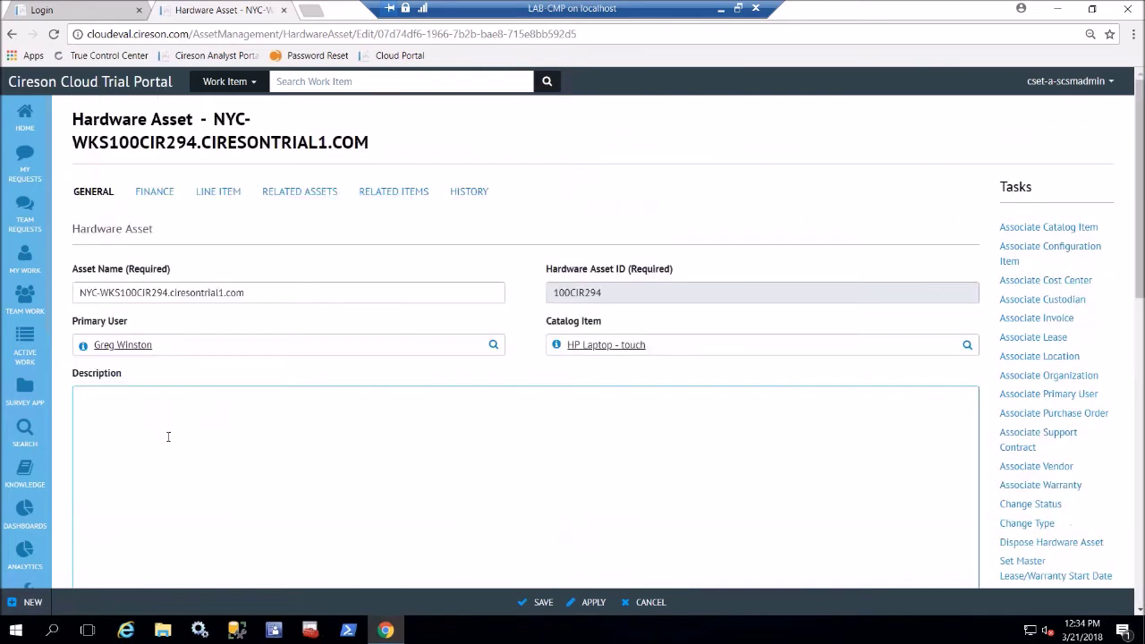
- Review the Finance tab, highlighting the IT Operations - US cost center, custodian and date fields
{"action": "left_click", "coordinate": [153, 192]}
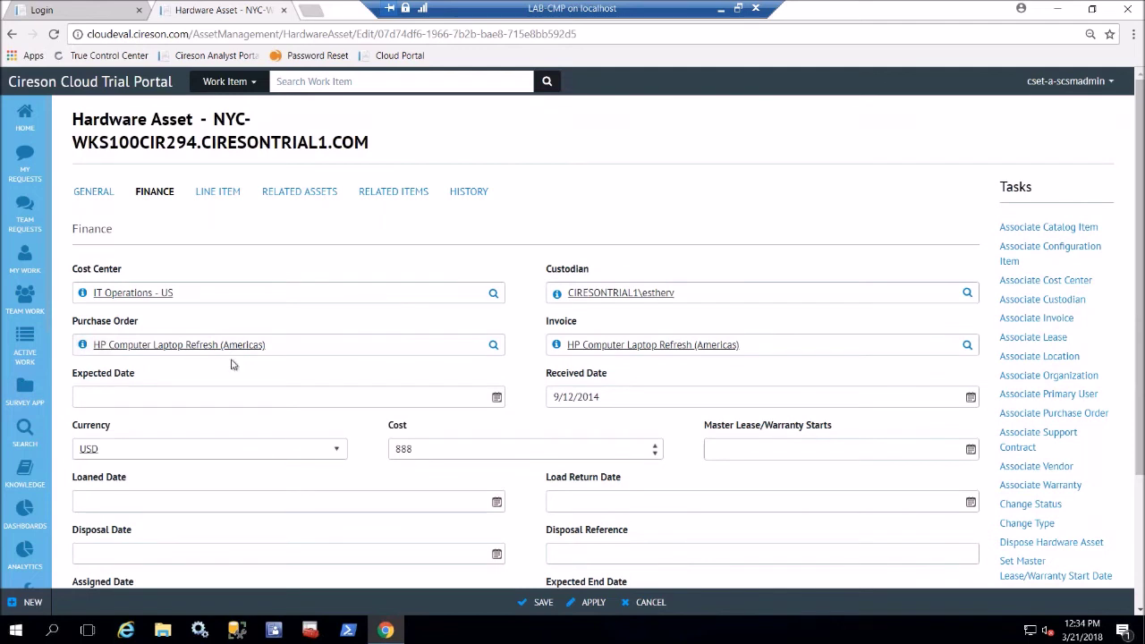
{"action": "left_click_drag", "start_coordinate": [199, 294], "coordinate": [92, 292]}
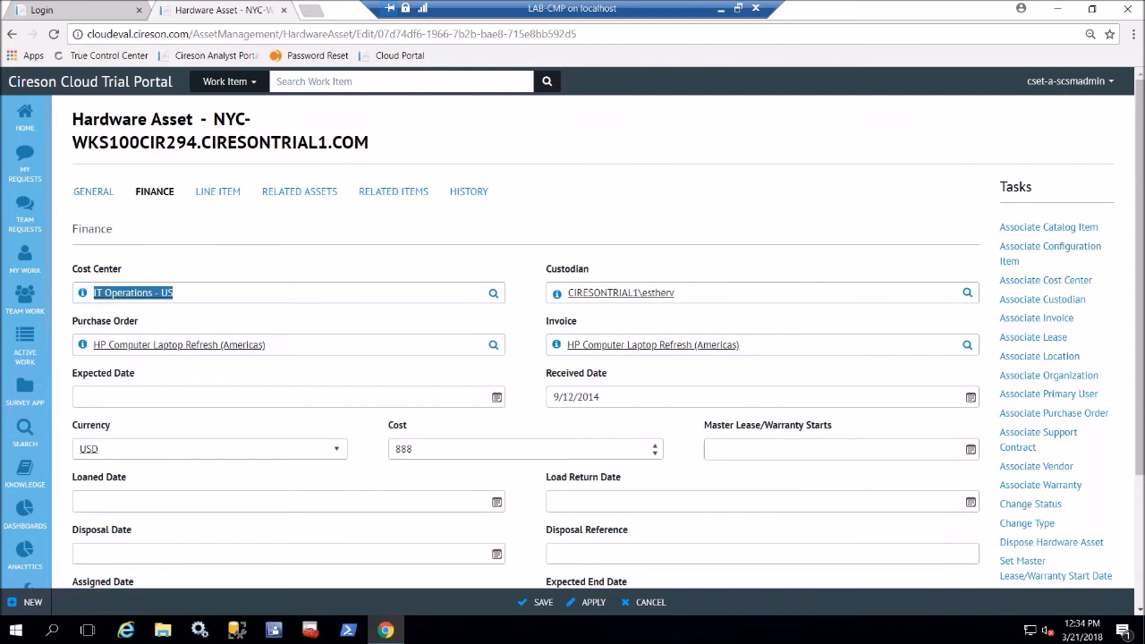
{"action": "left_click_drag", "start_coordinate": [686, 292], "coordinate": [556, 296]}
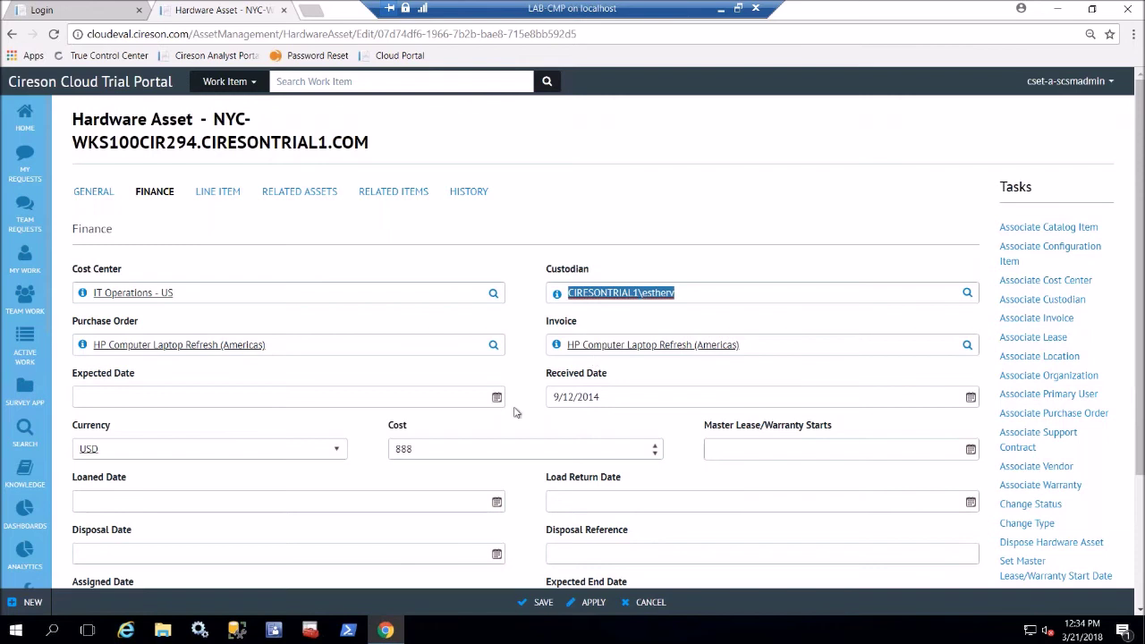
{"action": "scroll", "coordinate": [490, 432], "scroll_direction": "down", "scroll_amount": 1}
{"action": "left_click", "coordinate": [608, 418]}
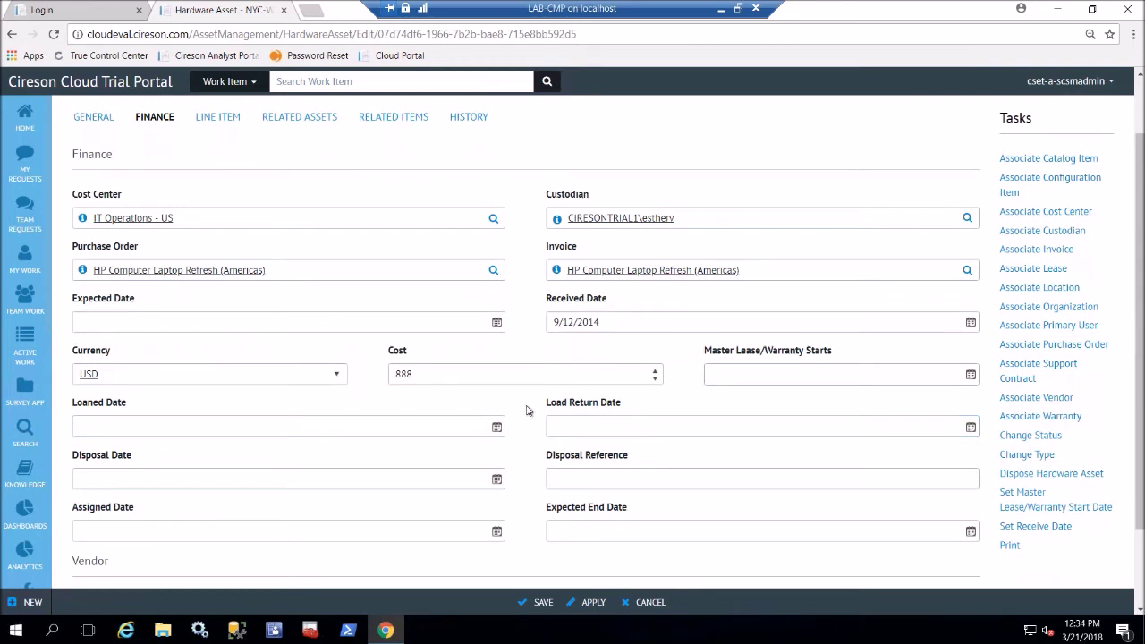
{"action": "left_click", "coordinate": [462, 477]}
{"action": "left_click", "coordinate": [638, 478]}
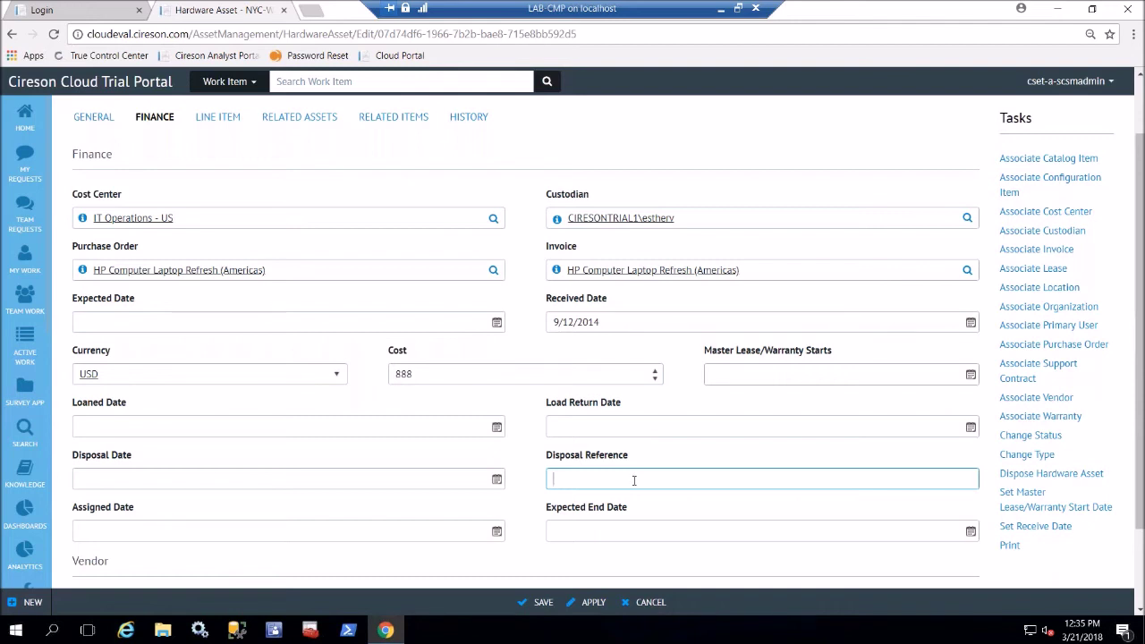
{"action": "left_click", "coordinate": [394, 117]}
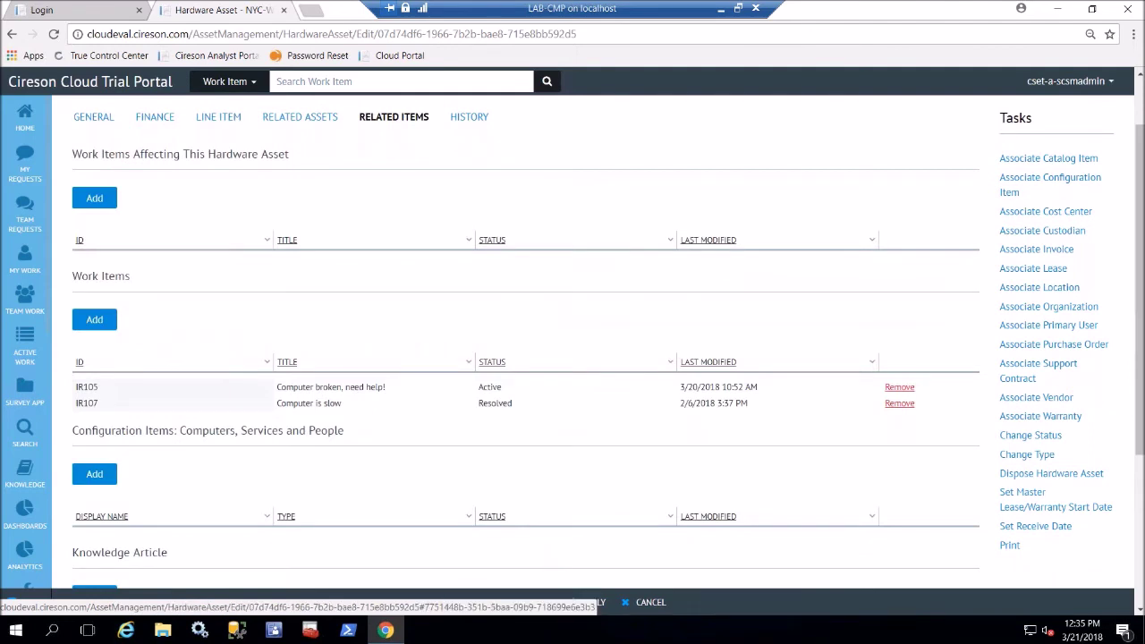
{"action": "left_click", "coordinate": [112, 387]}
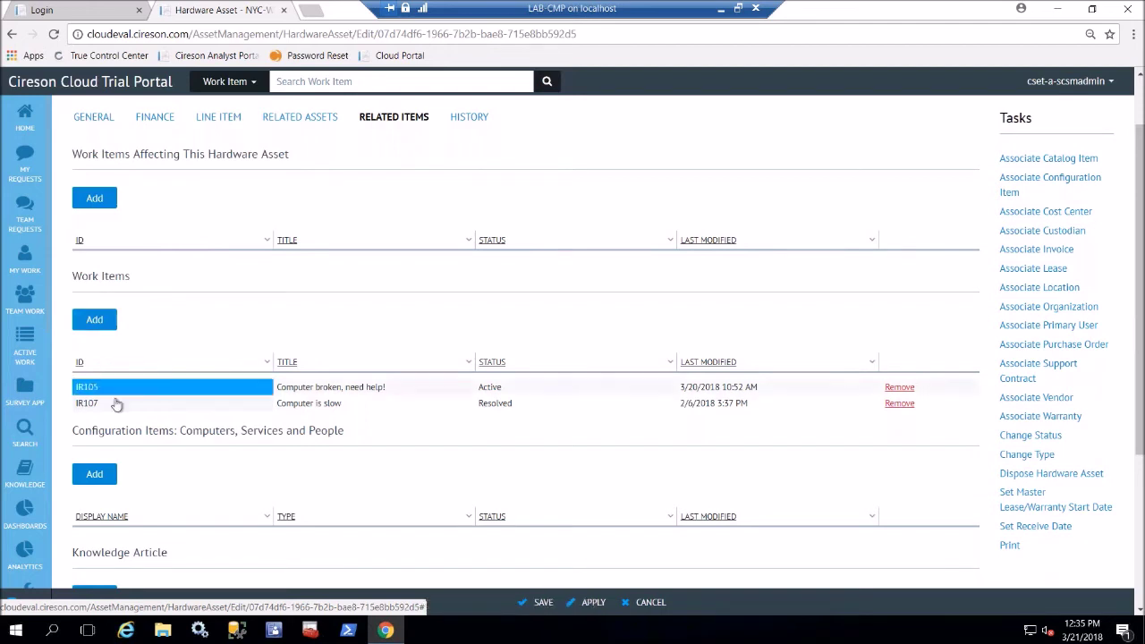
{"action": "left_click", "coordinate": [116, 403]}
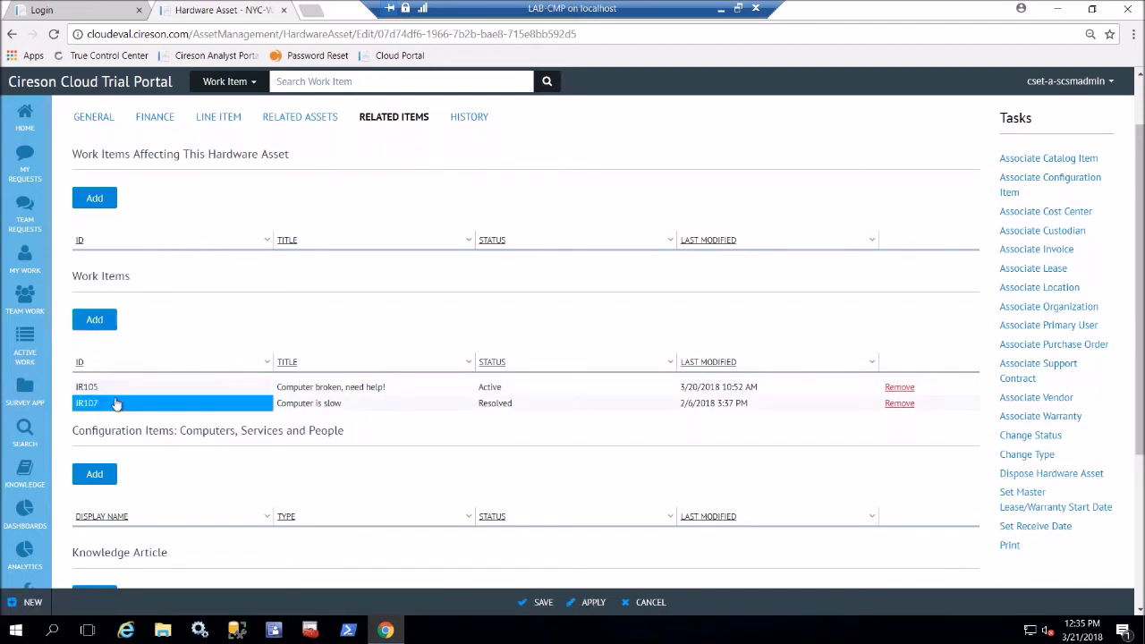
{"action": "left_click", "coordinate": [114, 395]}
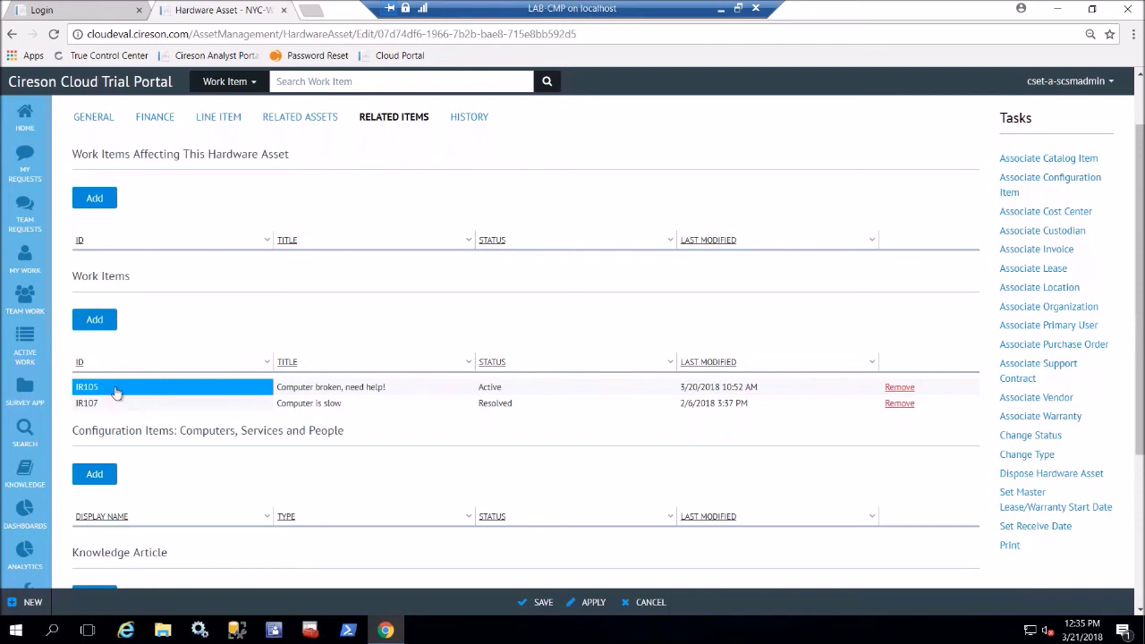
{"action": "double_click", "coordinate": [116, 393]}
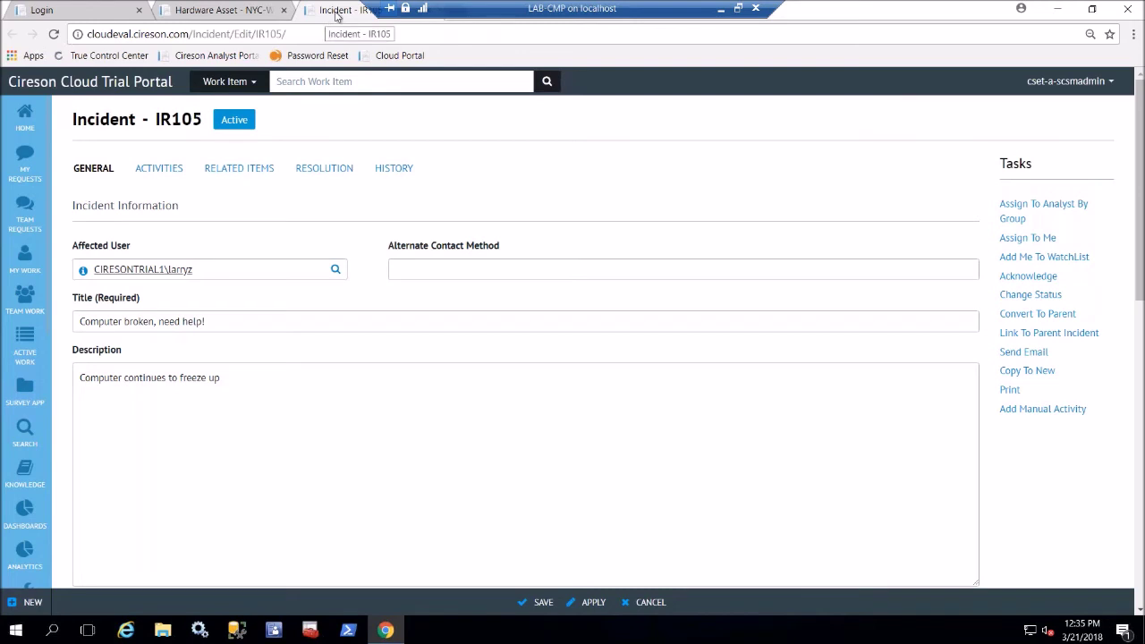
{"action": "left_click", "coordinate": [301, 447]}
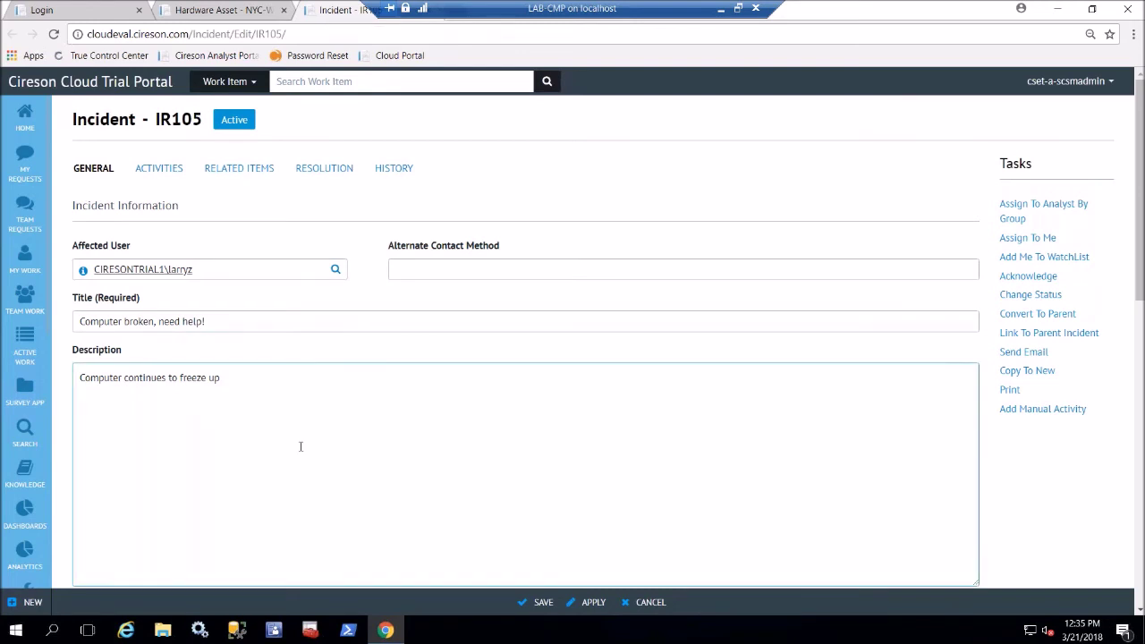
{"action": "scroll", "coordinate": [301, 447], "scroll_direction": "down", "scroll_amount": 5}
{"action": "scroll", "coordinate": [300, 447], "scroll_direction": "up", "scroll_amount": 5}
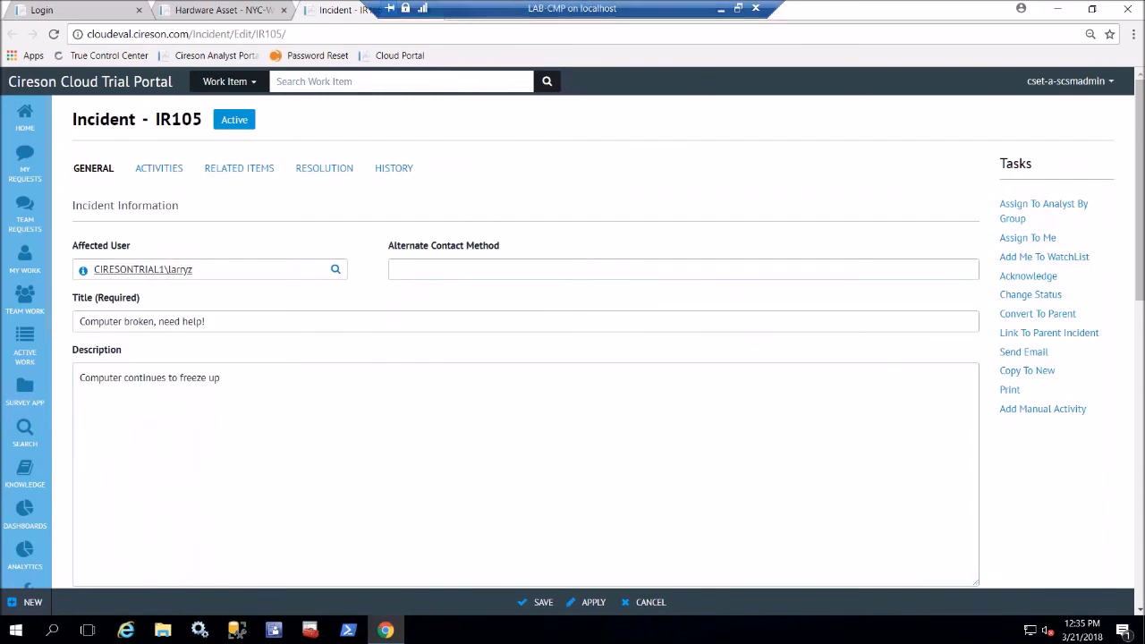
{"action": "left_click", "coordinate": [622, 431]}
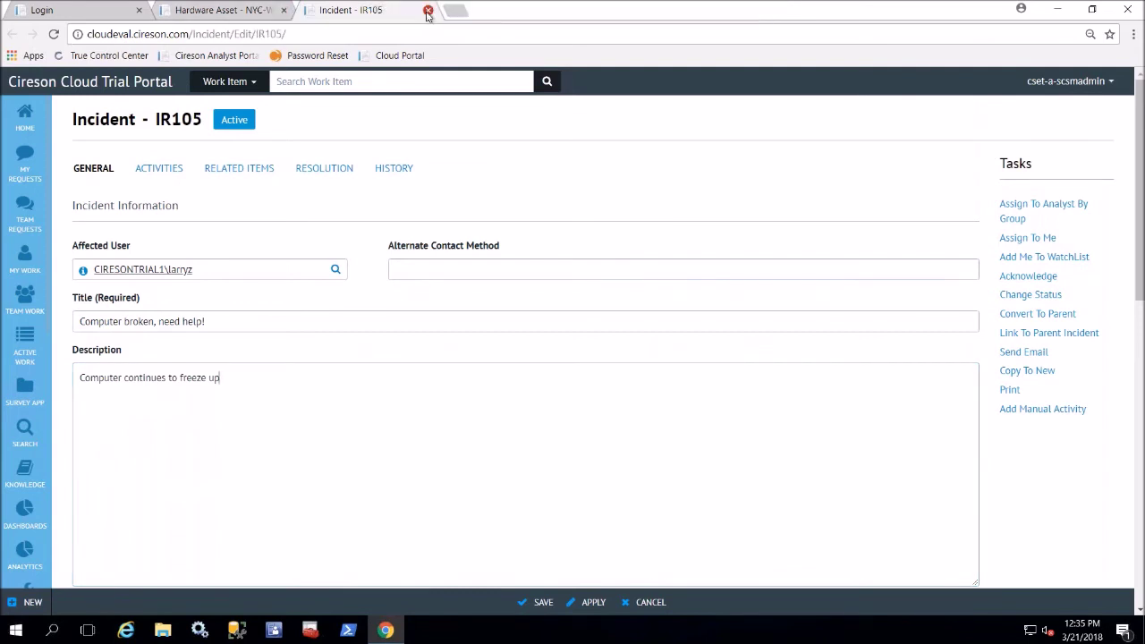
{"action": "left_click", "coordinate": [428, 9]}
{"action": "left_click", "coordinate": [321, 82]}
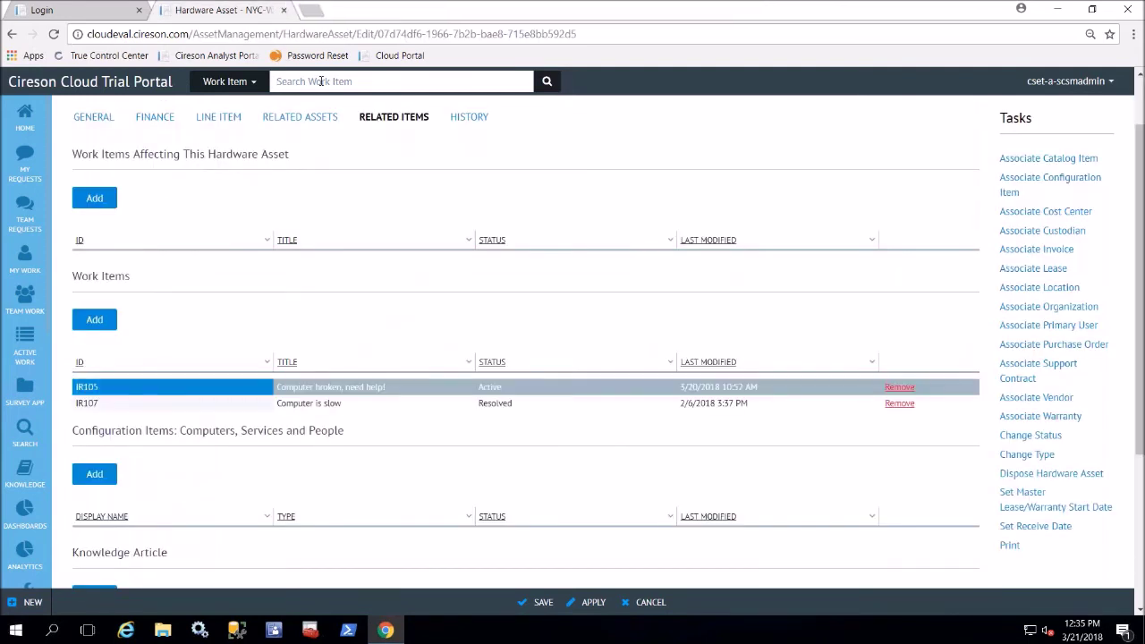
- Search the work items for cr773 to open the CRM Application Update change request
{"action": "type", "text": "cr773"}
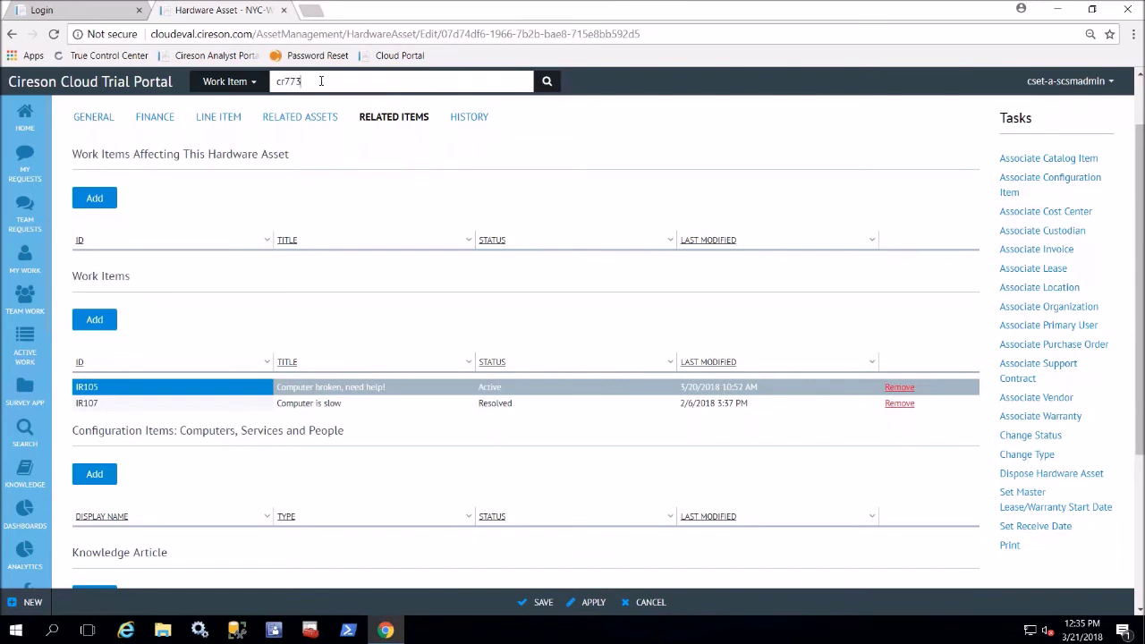
{"action": "key", "text": "Return"}
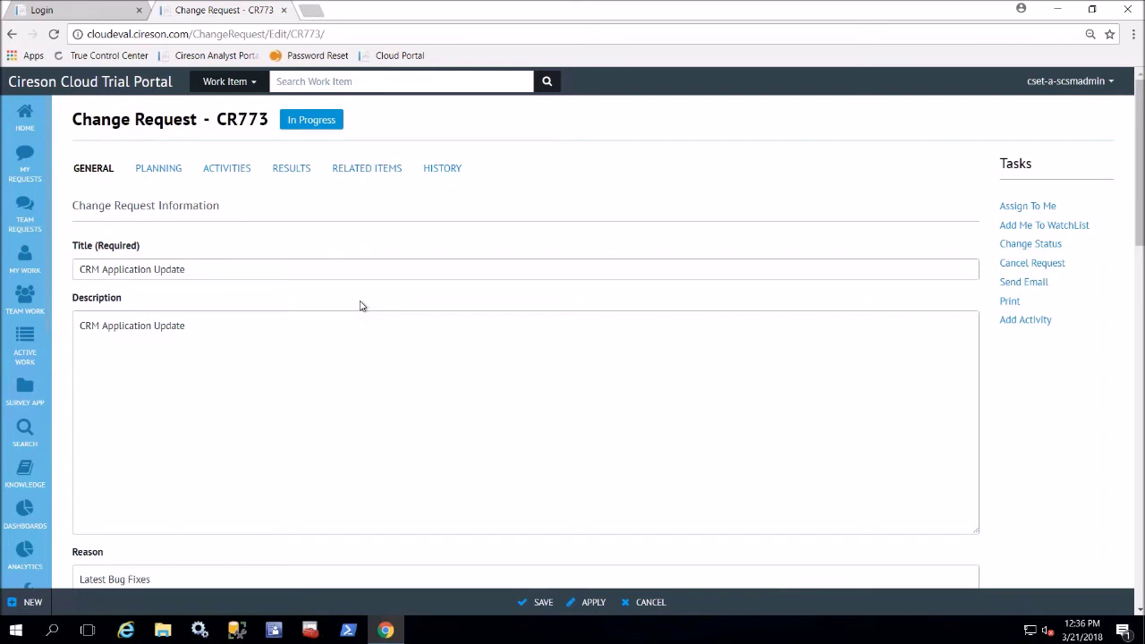
{"action": "left_click", "coordinate": [362, 322]}
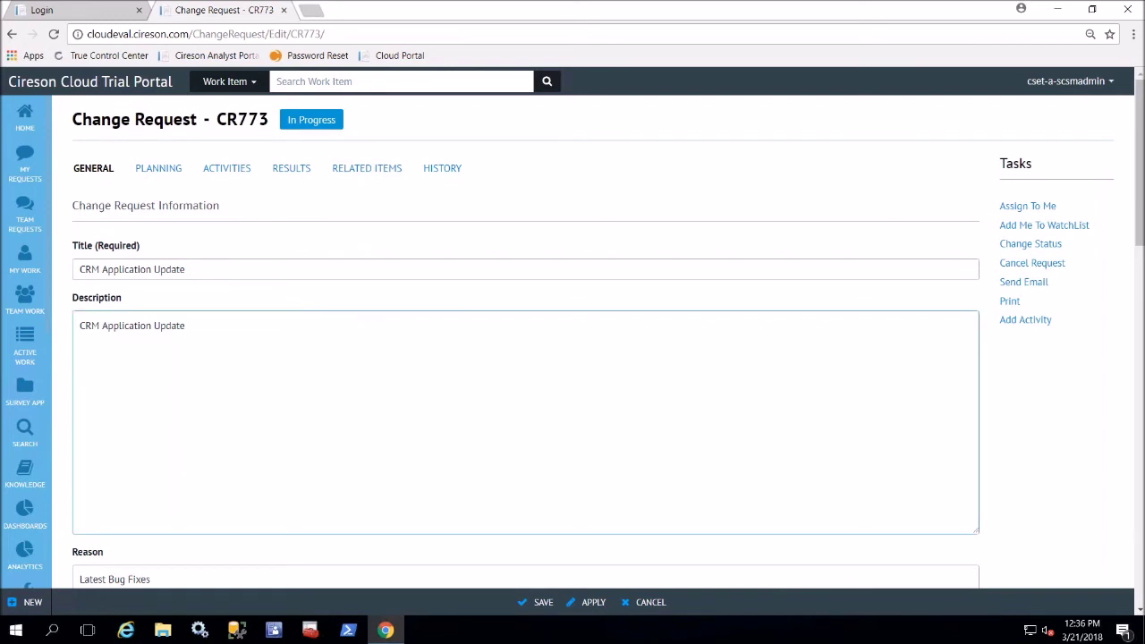
{"action": "scroll", "coordinate": [526, 358], "scroll_direction": "down", "scroll_amount": 1}
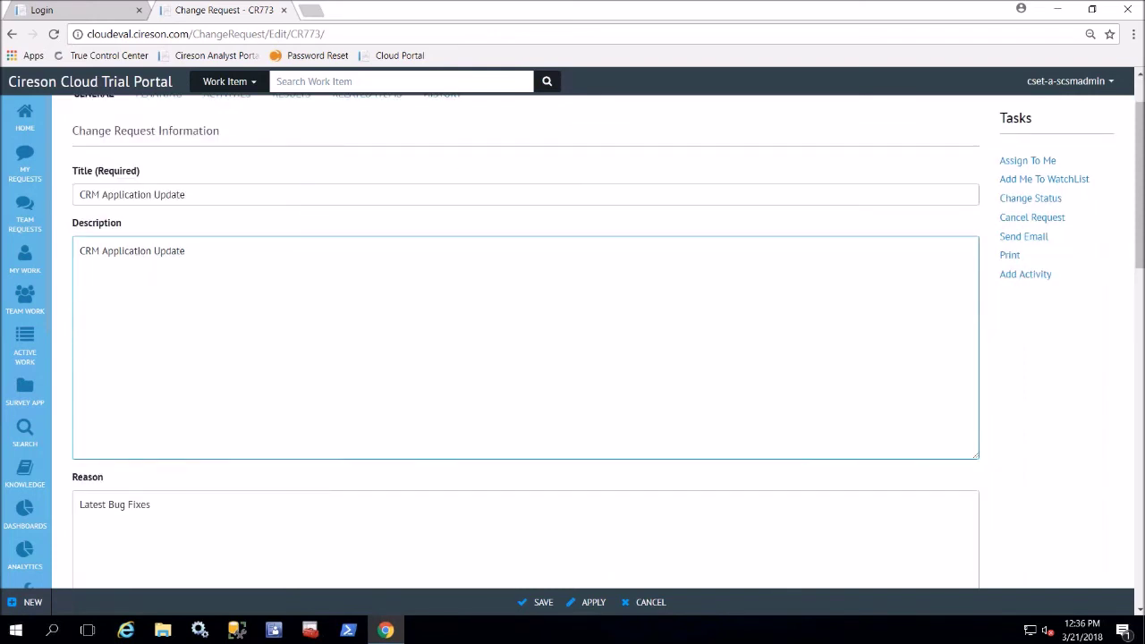
{"action": "scroll", "coordinate": [526, 358], "scroll_direction": "down", "scroll_amount": 6}
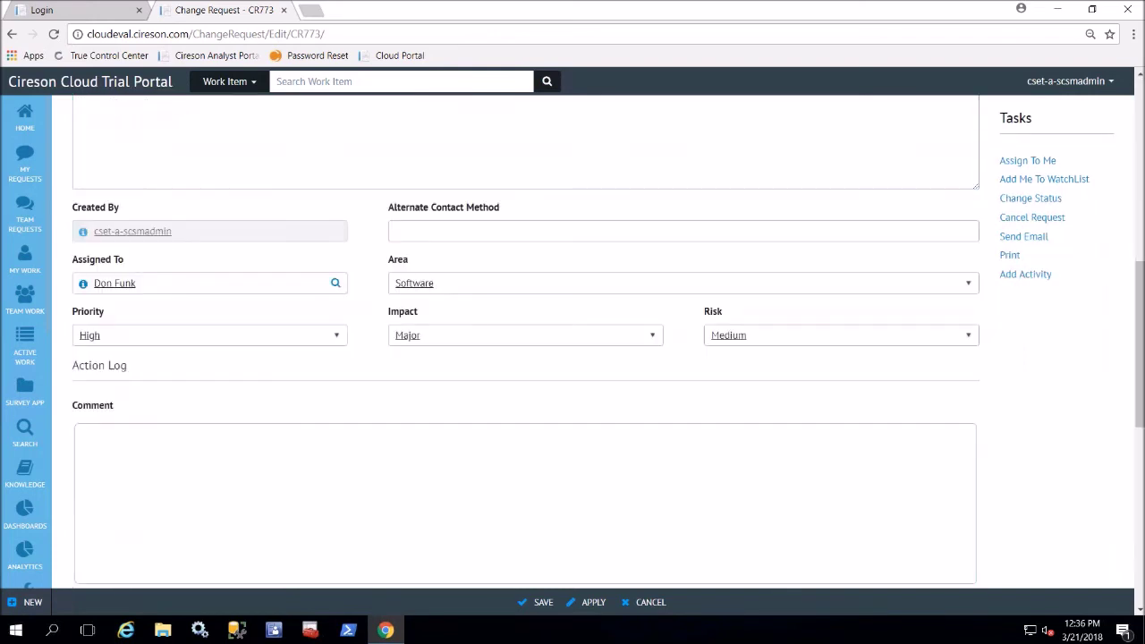
{"action": "scroll", "coordinate": [526, 358], "scroll_direction": "down", "scroll_amount": 10}
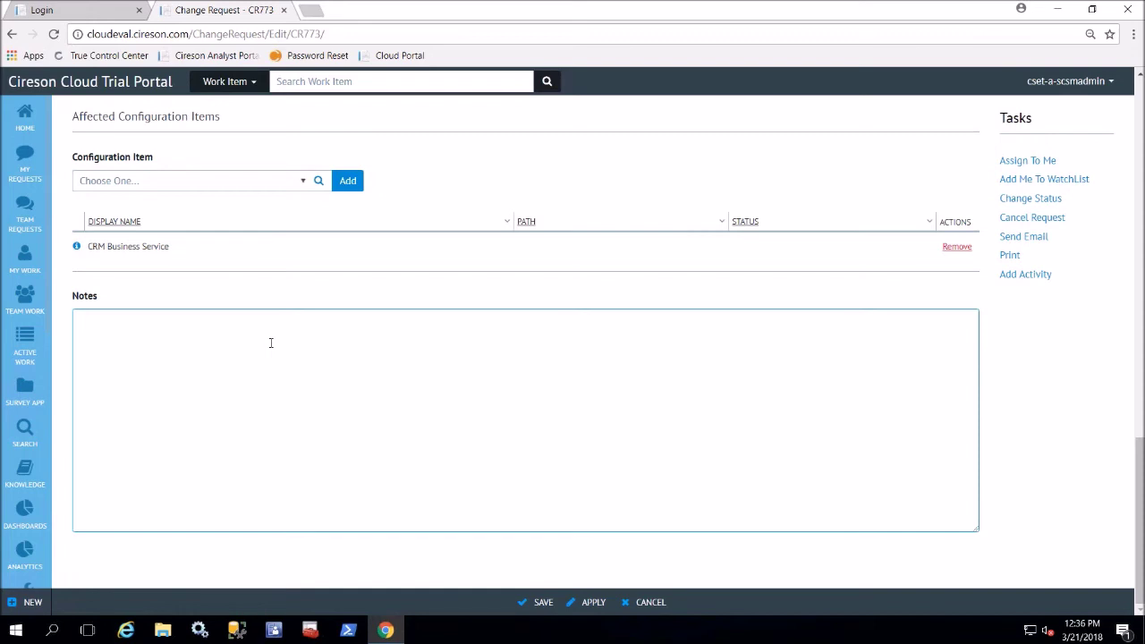
{"action": "scroll", "coordinate": [271, 342], "scroll_direction": "up", "scroll_amount": 3}
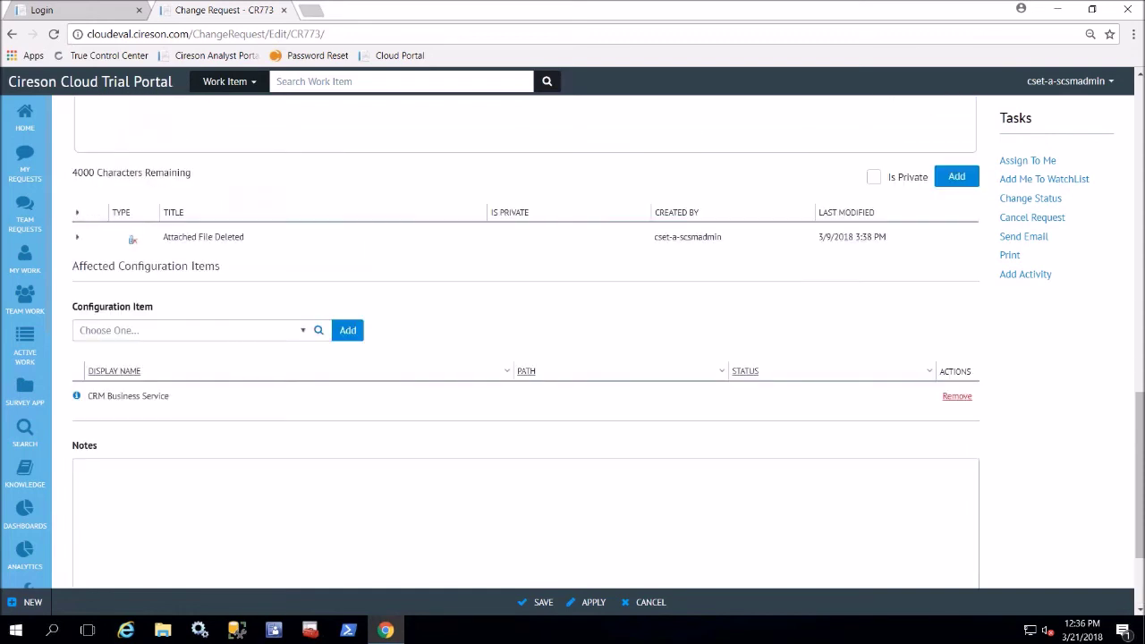
{"action": "scroll", "coordinate": [526, 358], "scroll_direction": "up", "scroll_amount": 10}
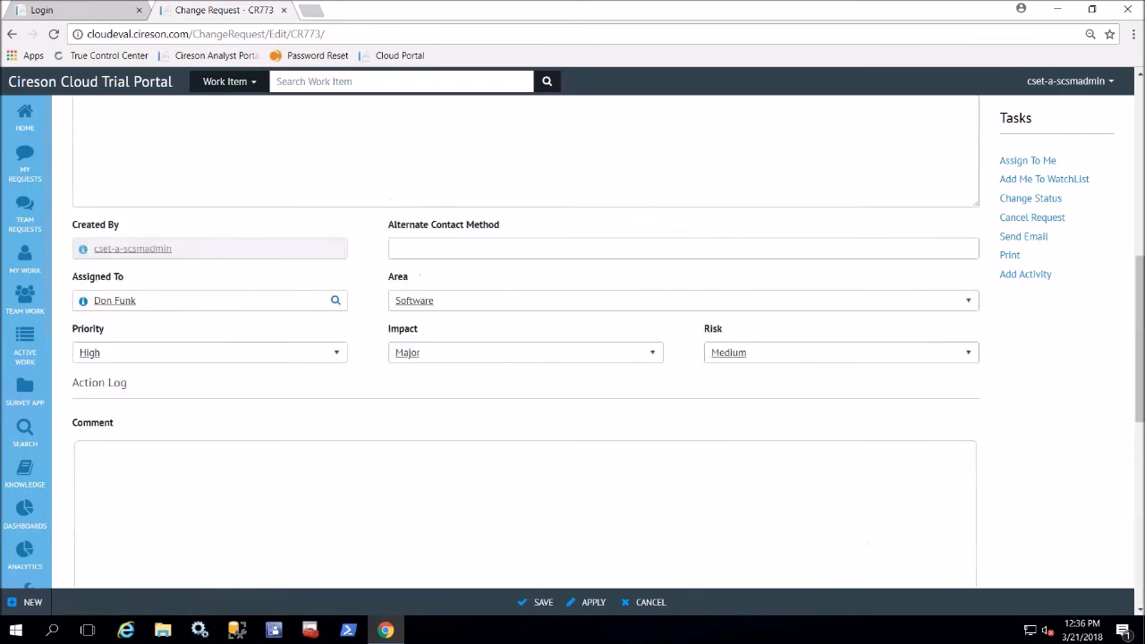
{"action": "left_click", "coordinate": [390, 369]}
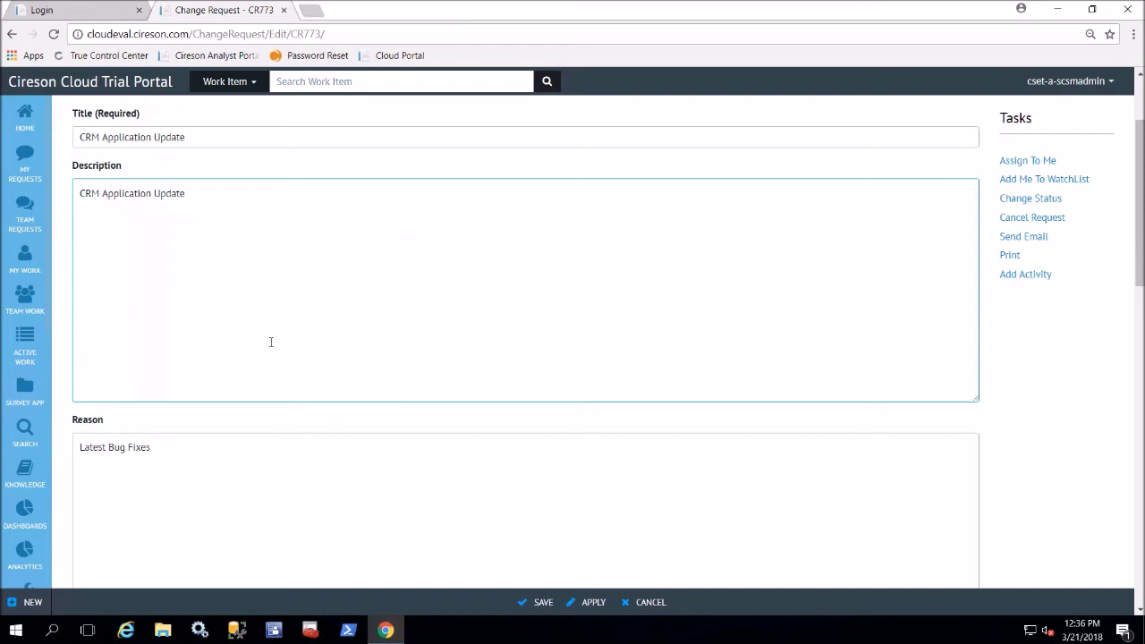
{"action": "scroll", "coordinate": [294, 346], "scroll_direction": "up", "scroll_amount": 2}
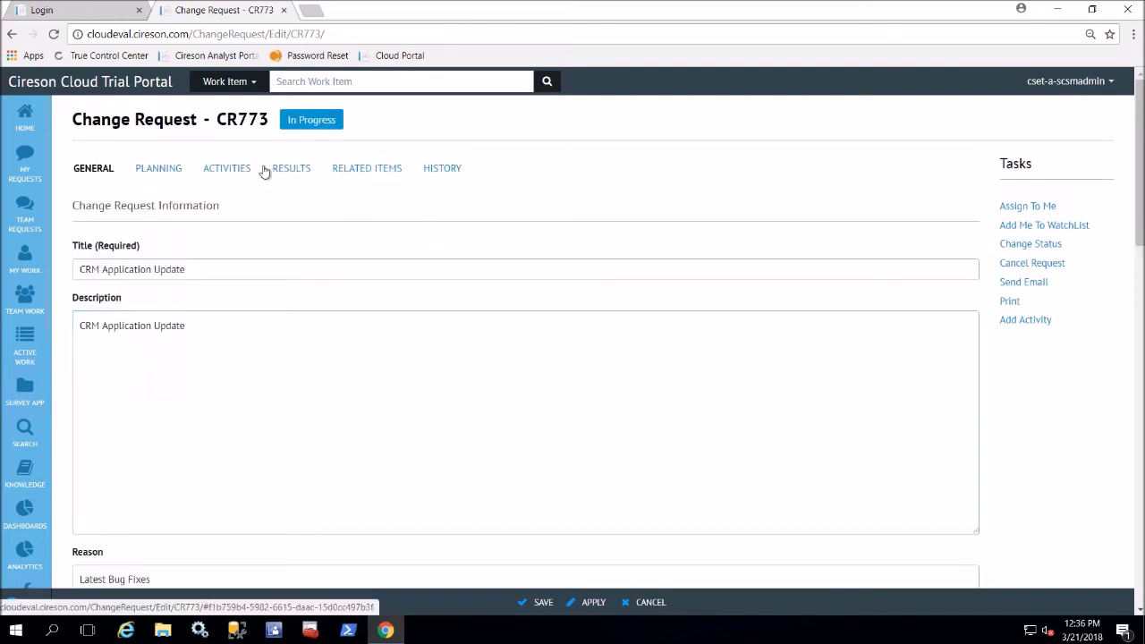
- Show CR773's related configuration items, then minimize Chrome and the remote session for the slide show
{"action": "left_click", "coordinate": [371, 170]}
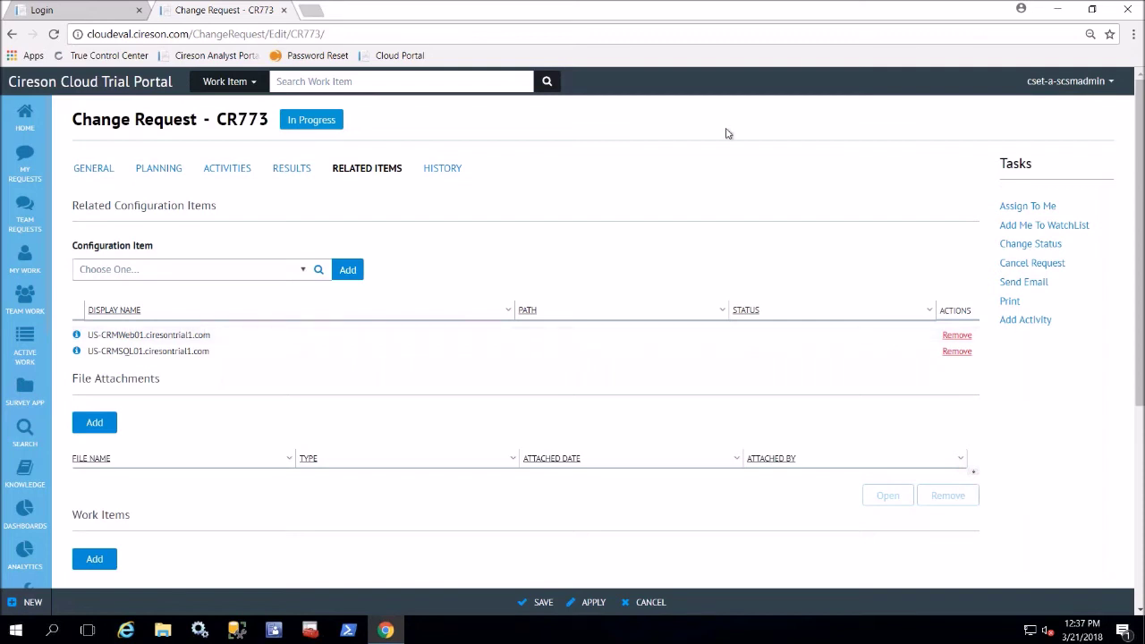
{"action": "left_click", "coordinate": [1056, 8]}
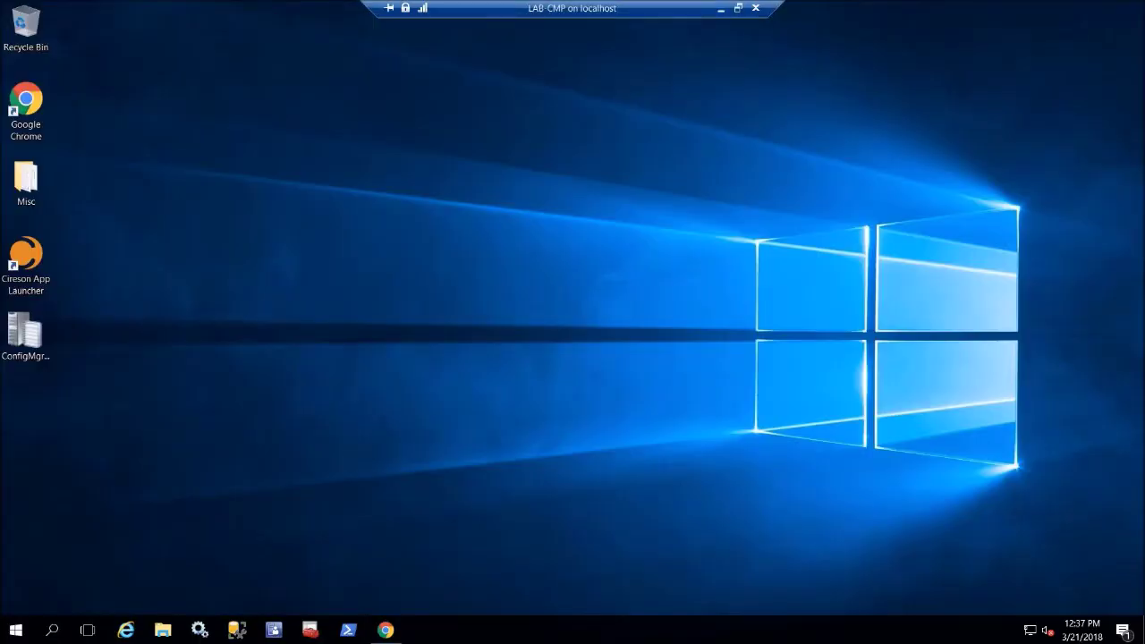
{"action": "left_click", "coordinate": [384, 630]}
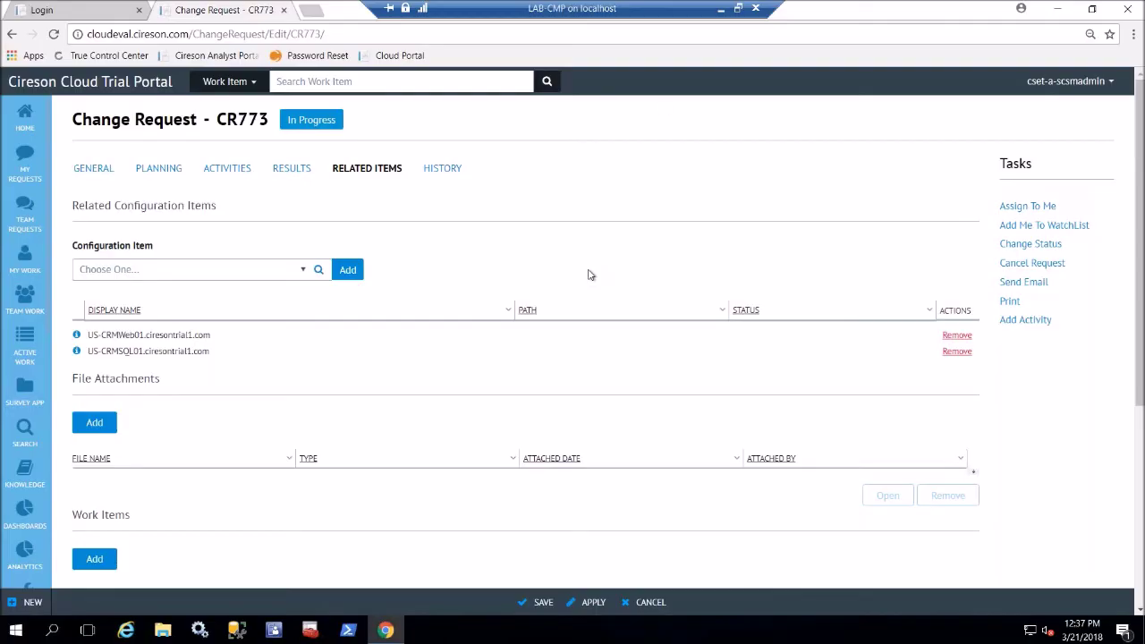
{"action": "left_click", "coordinate": [724, 11]}
{"action": "left_click", "coordinate": [77, 77]}
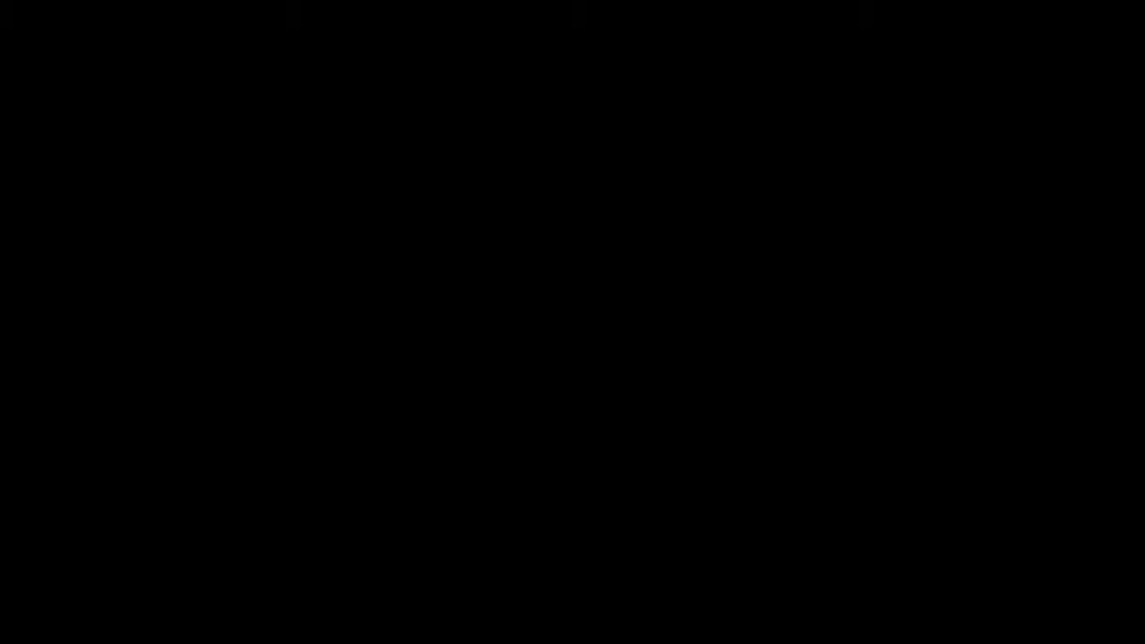
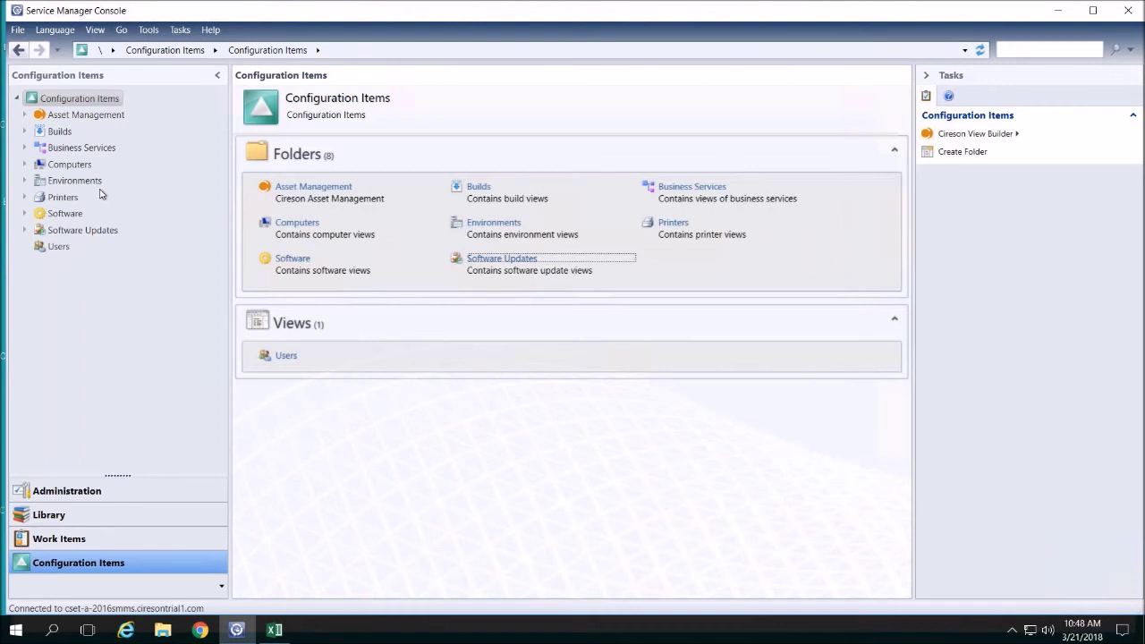
- List the 342 machines under All Windows Computers, glance at the Software views, then return
{"action": "left_click", "coordinate": [25, 164]}
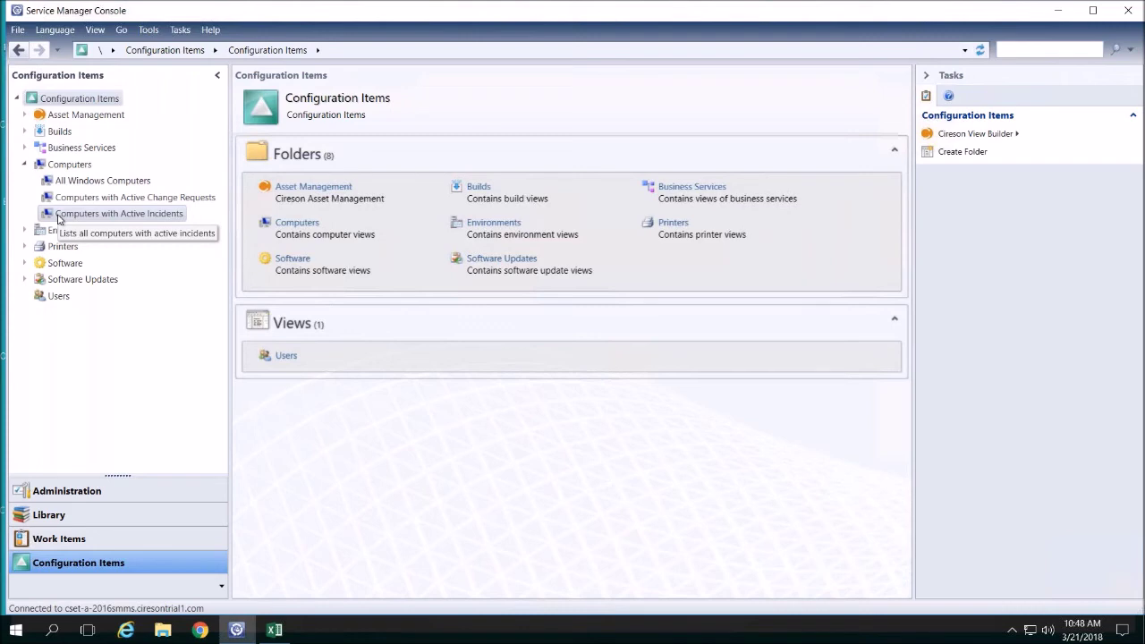
{"action": "left_click", "coordinate": [73, 185]}
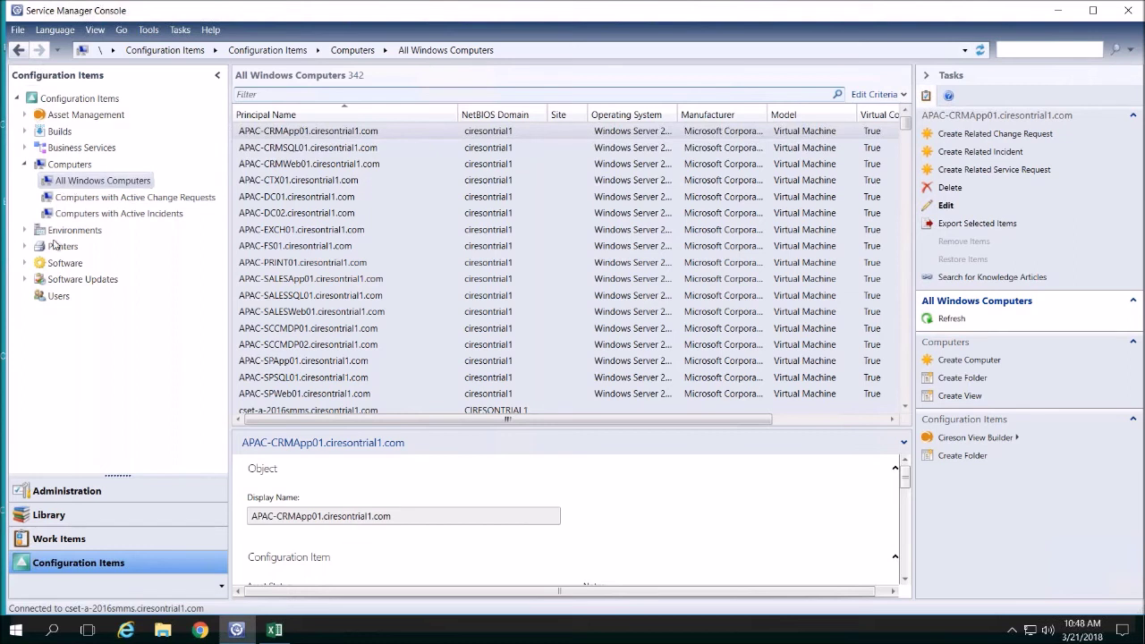
{"action": "left_click", "coordinate": [25, 263]}
{"action": "left_click", "coordinate": [72, 280]}
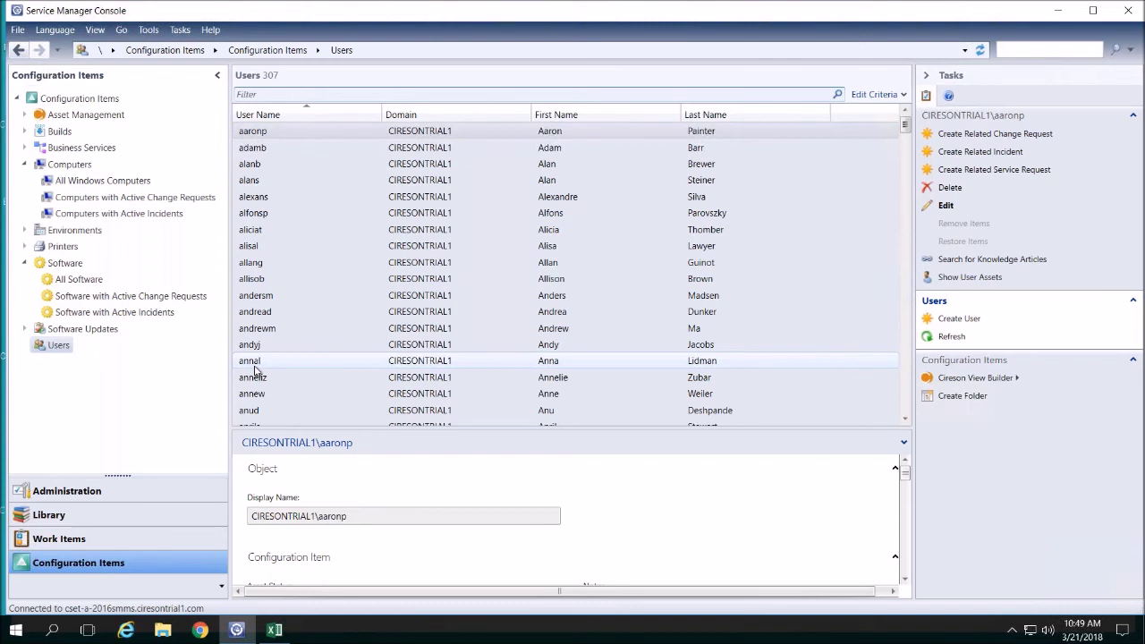
{"action": "left_click", "coordinate": [107, 183]}
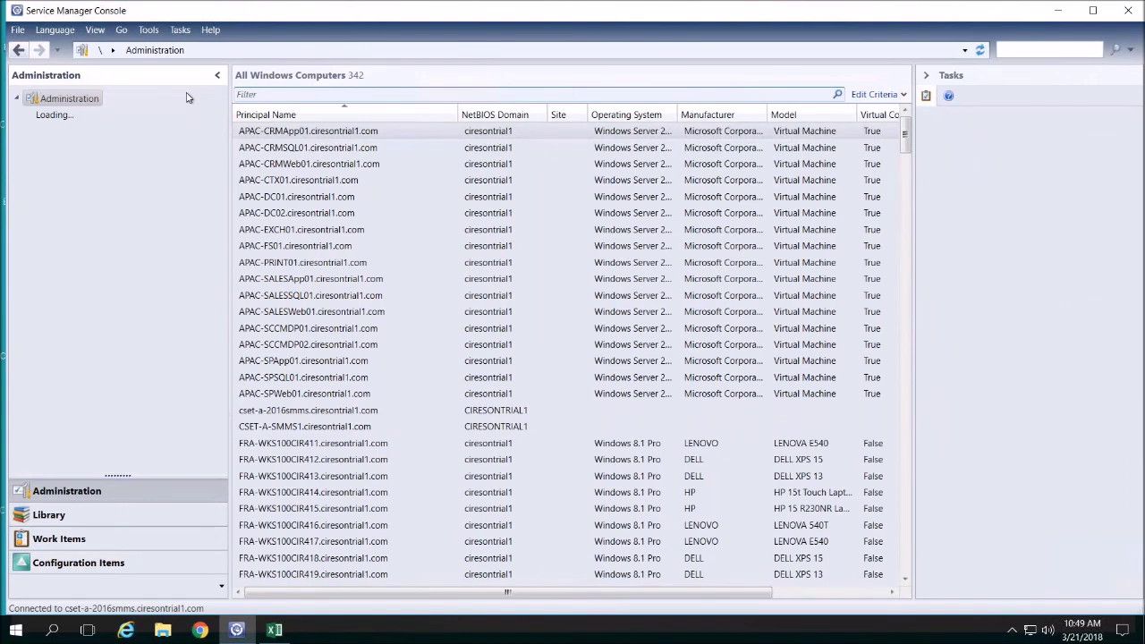
- Show the Connectors list and review the connector types available to create
{"action": "right_click", "coordinate": [76, 133]}
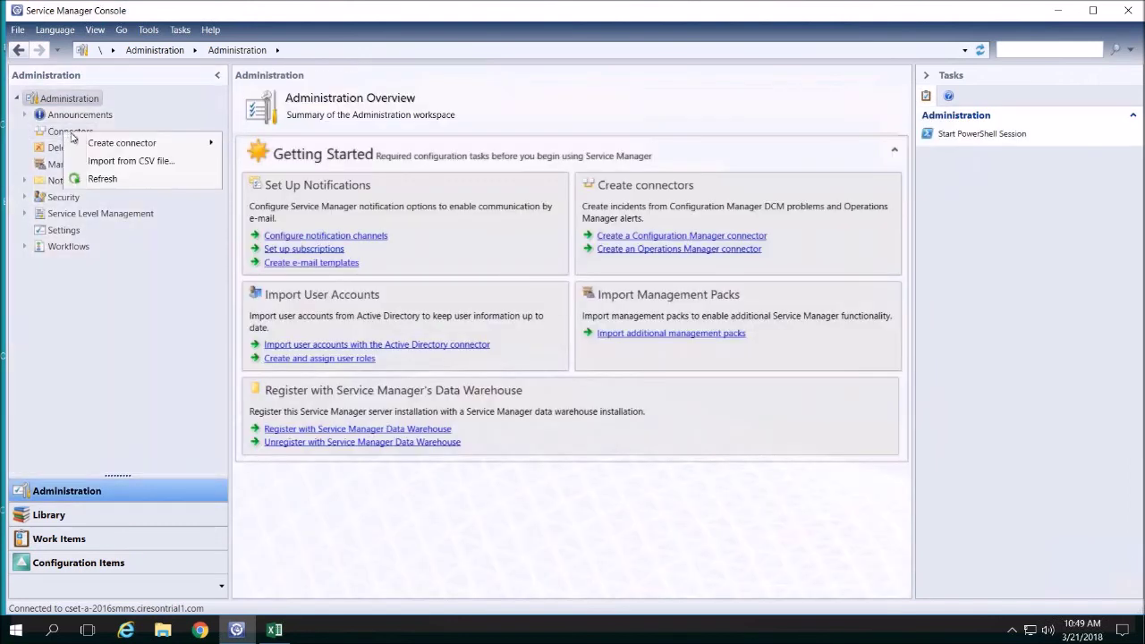
{"action": "left_click", "coordinate": [54, 133]}
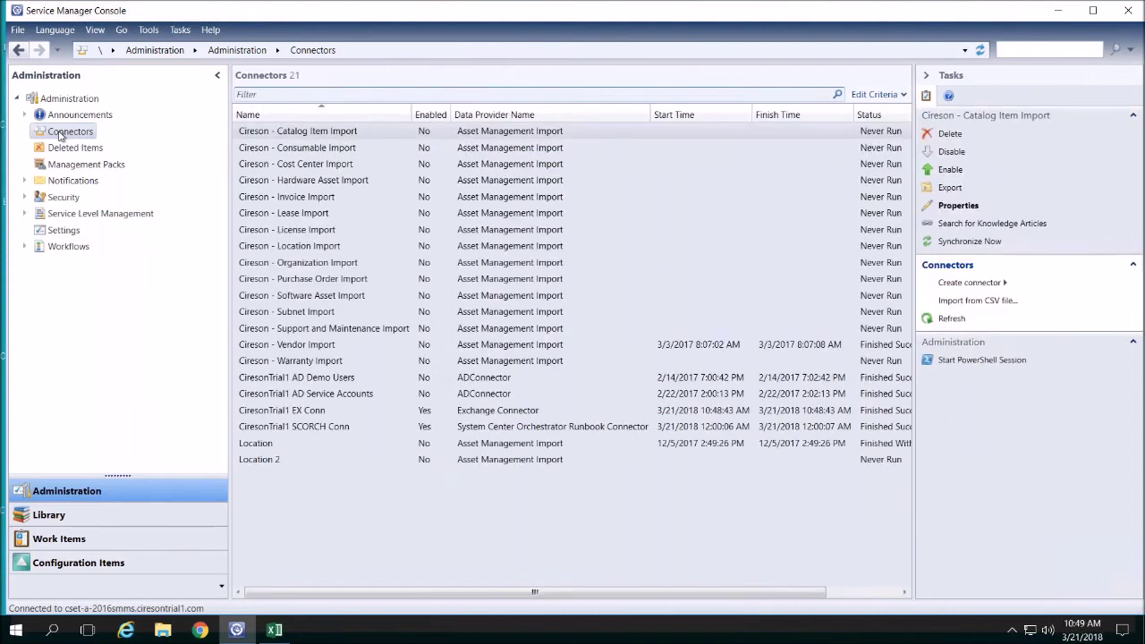
{"action": "right_click", "coordinate": [60, 136]}
{"action": "mouse_move", "coordinate": [126, 143]}
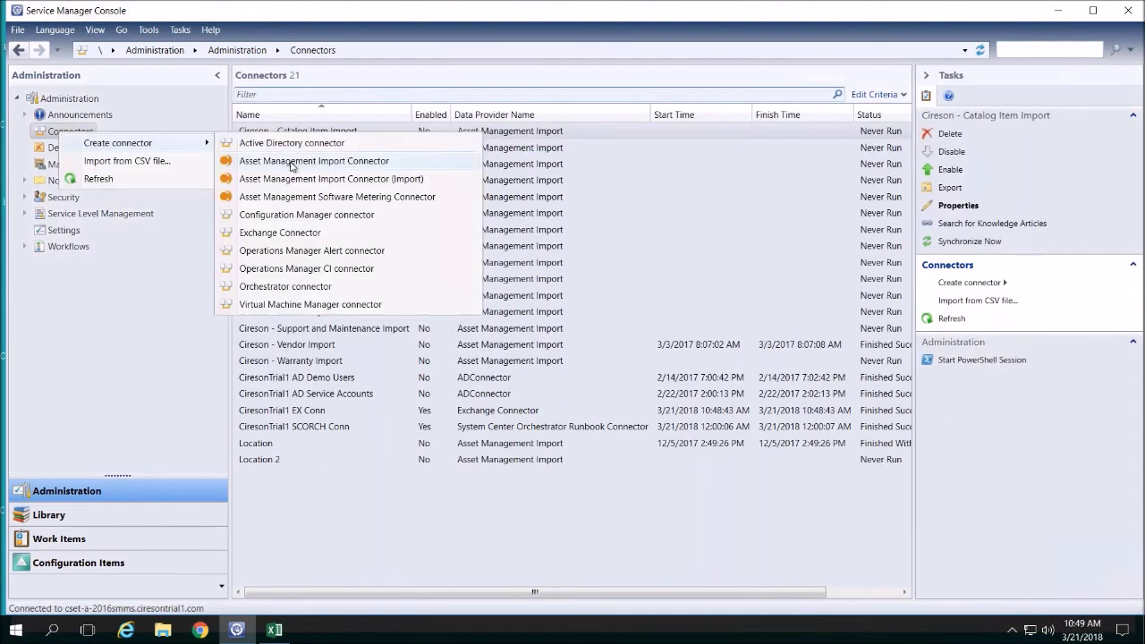
{"action": "left_click", "coordinate": [320, 498]}
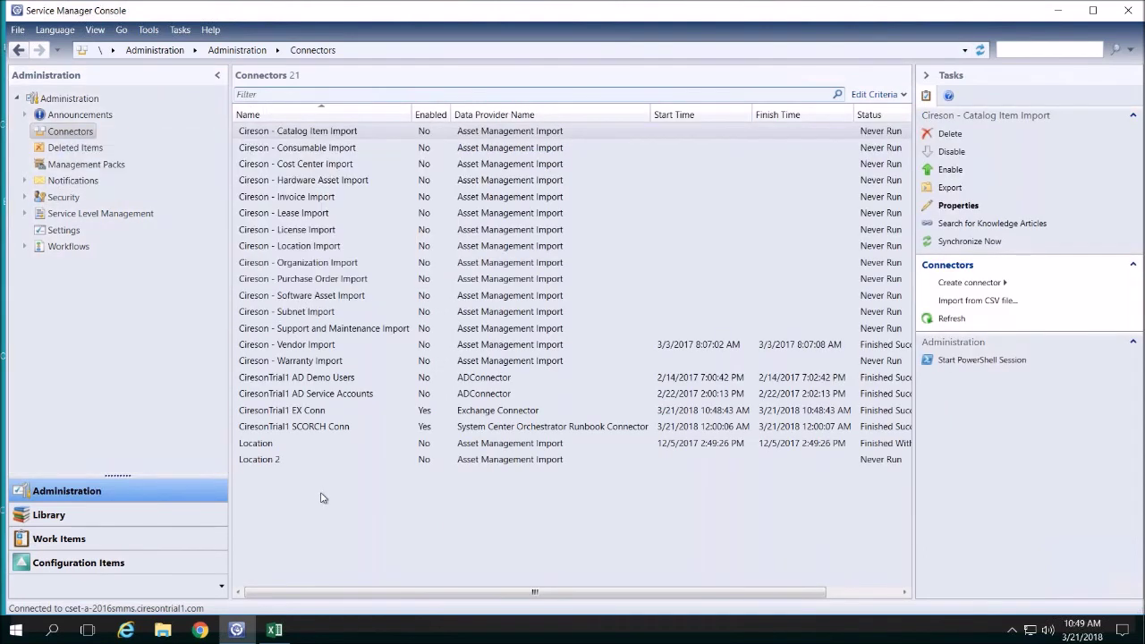
{"action": "left_click", "coordinate": [387, 466]}
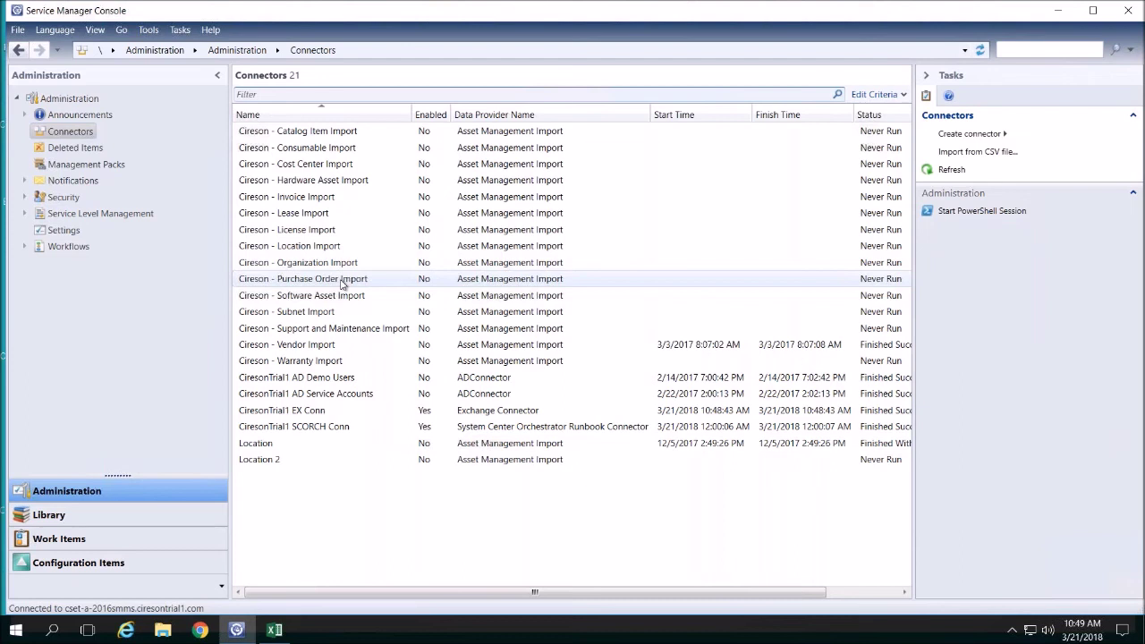
- Select the Purchase Order Import, Warranty Import, AD Demo Users and Hardware Asset Import connectors
{"action": "left_click", "coordinate": [341, 283]}
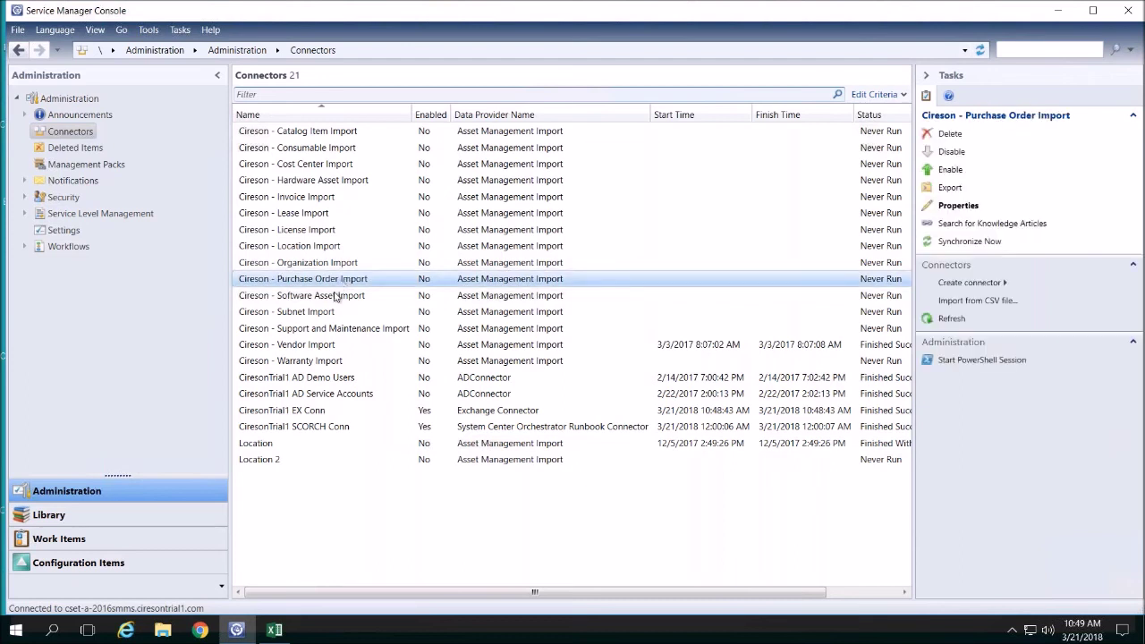
{"action": "left_click", "coordinate": [322, 360]}
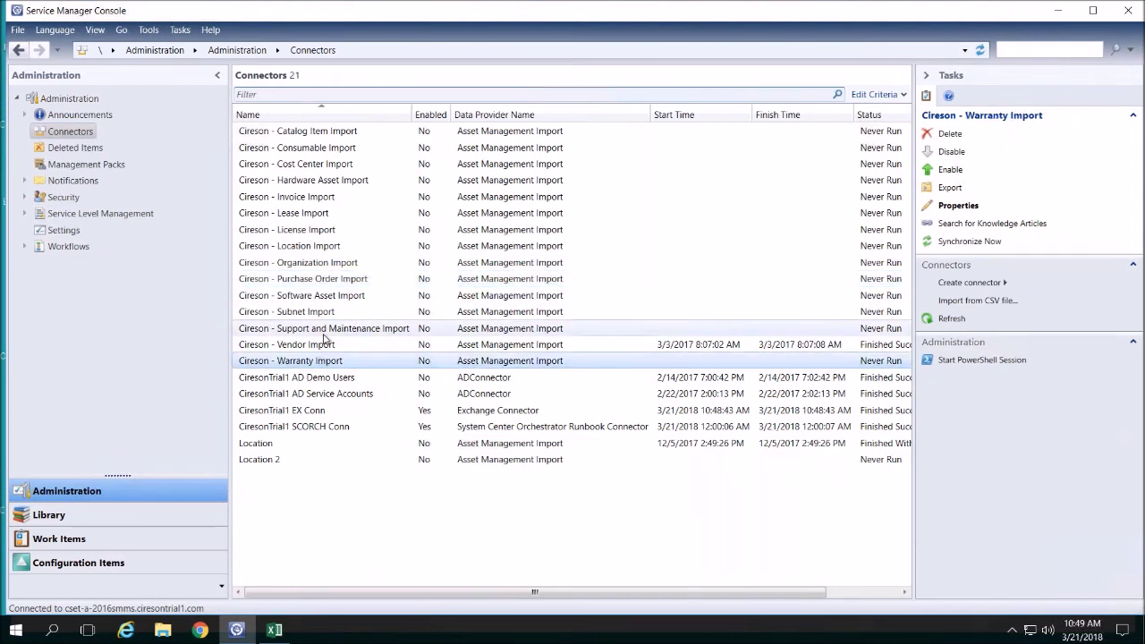
{"action": "left_click", "coordinate": [332, 381]}
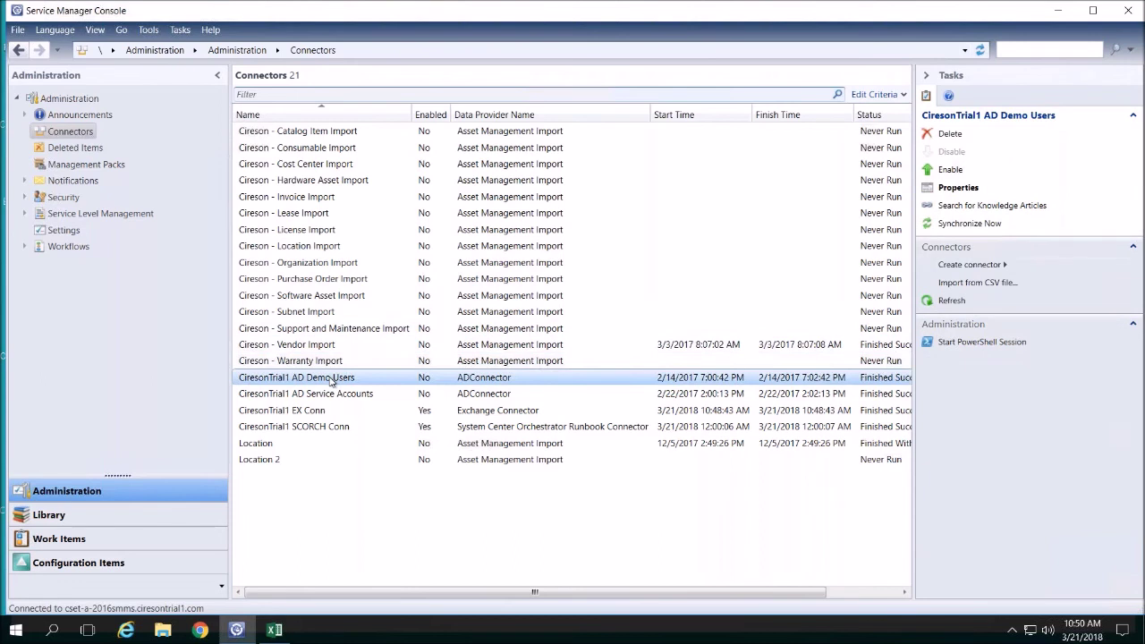
{"action": "left_click", "coordinate": [312, 183]}
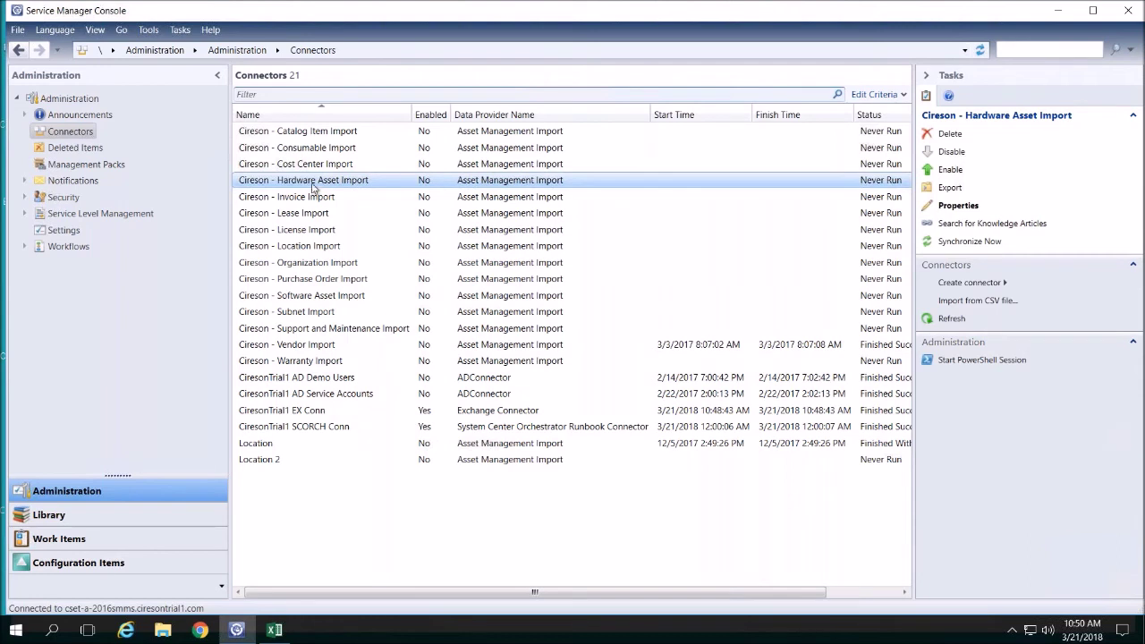
{"action": "double_click", "coordinate": [317, 192]}
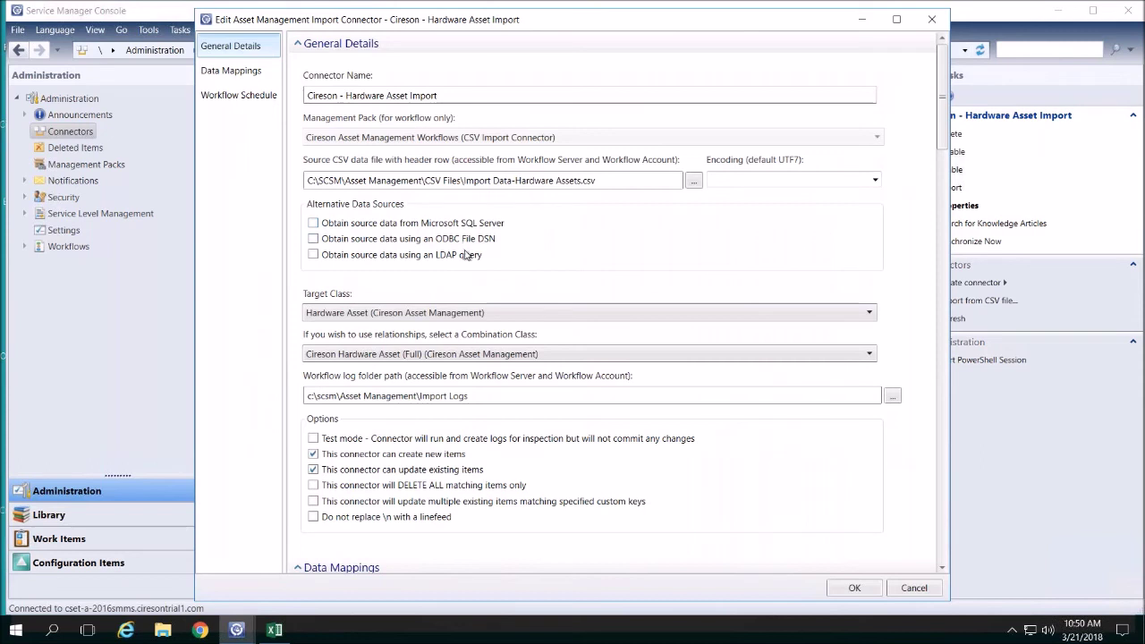
{"action": "left_click", "coordinate": [518, 179]}
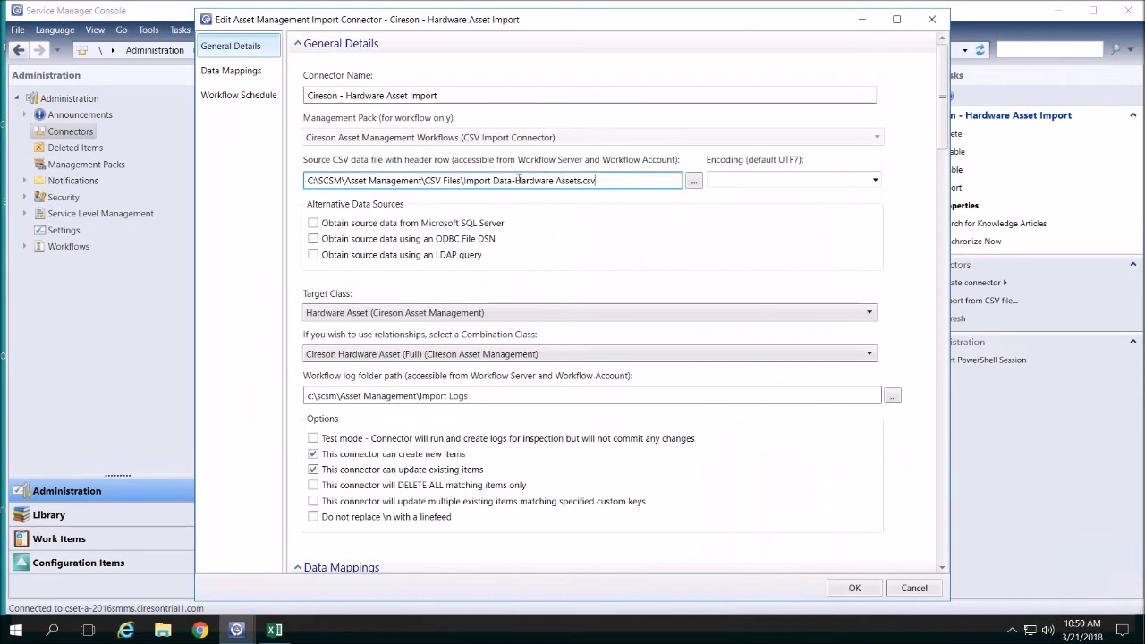
{"action": "left_click_drag", "start_coordinate": [595, 180], "coordinate": [463, 180]}
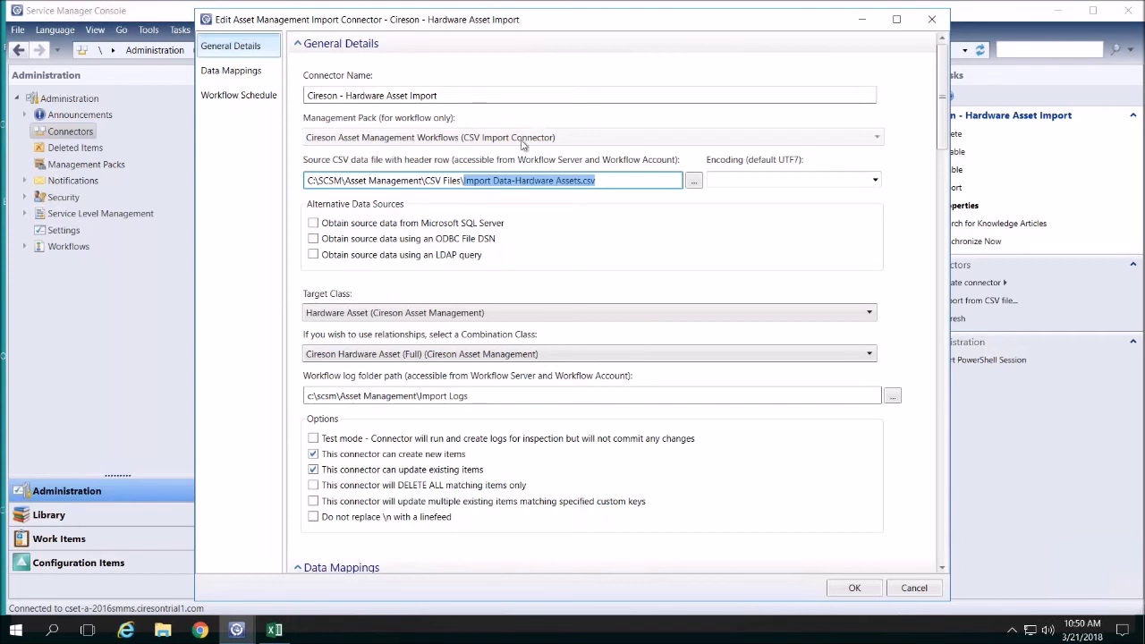
{"action": "left_click", "coordinate": [231, 71]}
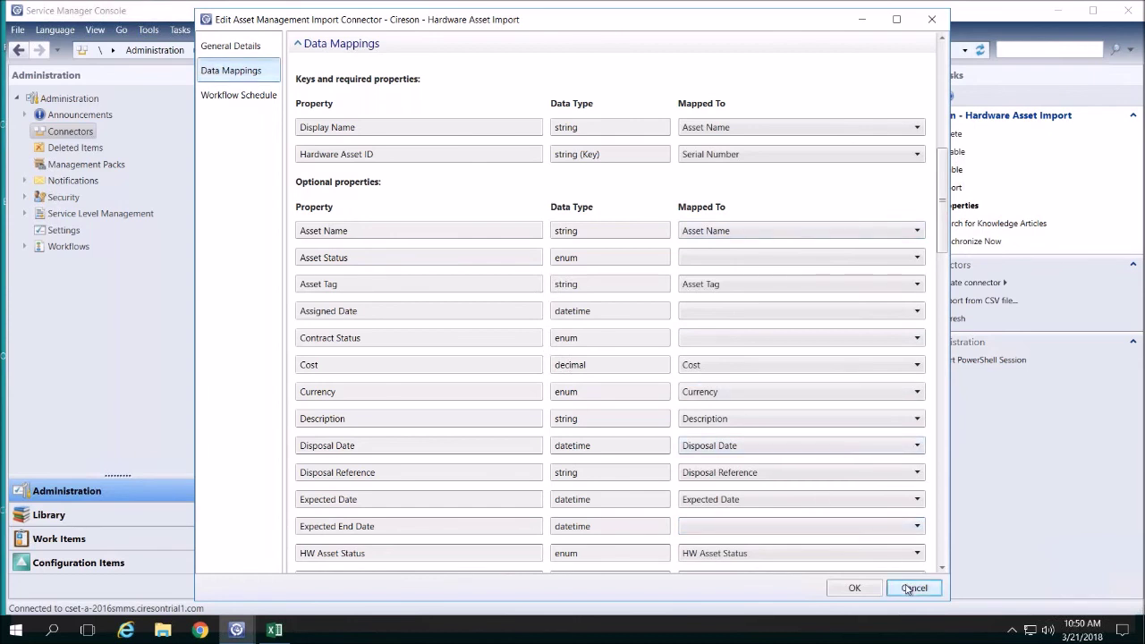
{"action": "left_click", "coordinate": [908, 588]}
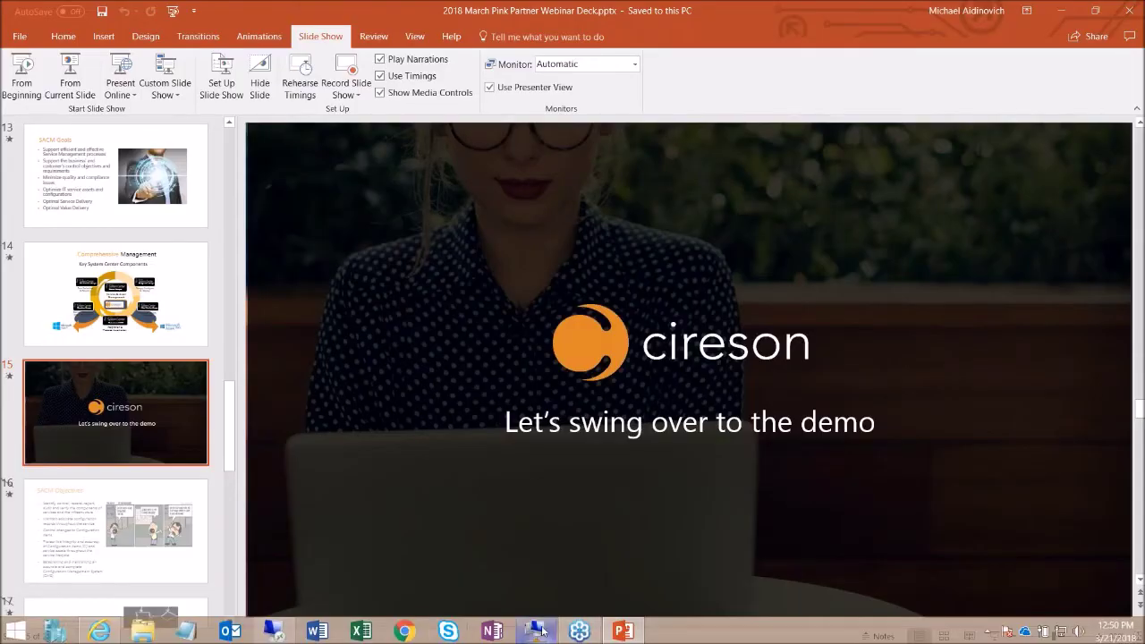
- Switch from PowerPoint to the demo machine's Cireson Portal login page in Chrome
{"action": "left_click", "coordinate": [536, 630]}
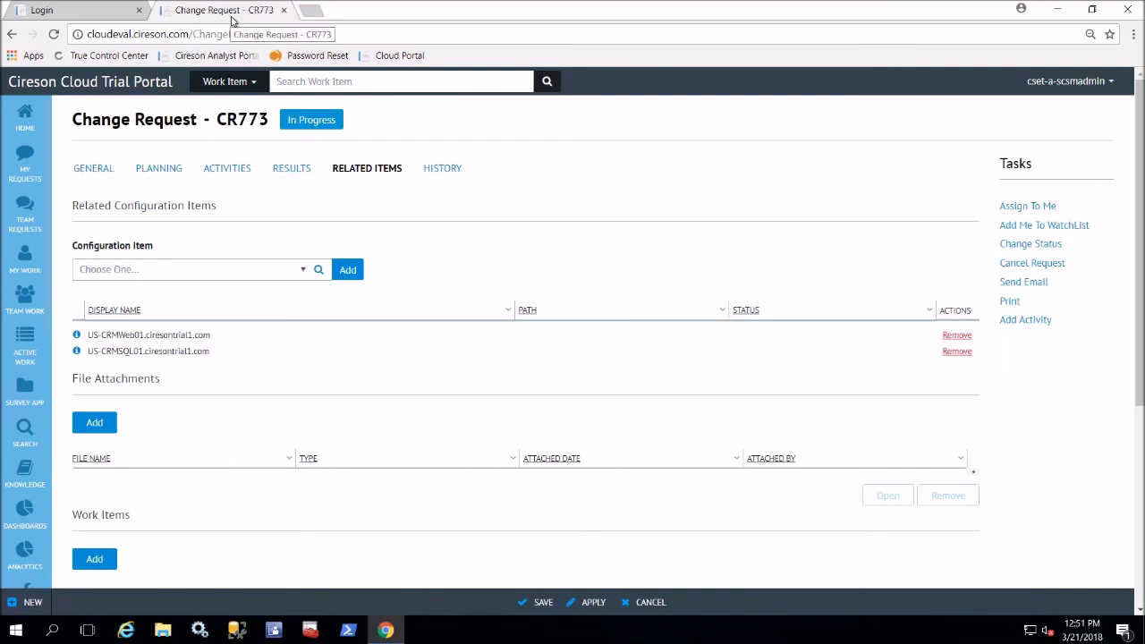
{"action": "left_click", "coordinate": [54, 11]}
- Log in to the Cireson Portal with the analyst's username and password
{"action": "left_click", "coordinate": [531, 184]}
{"action": "type", "text": "t"}
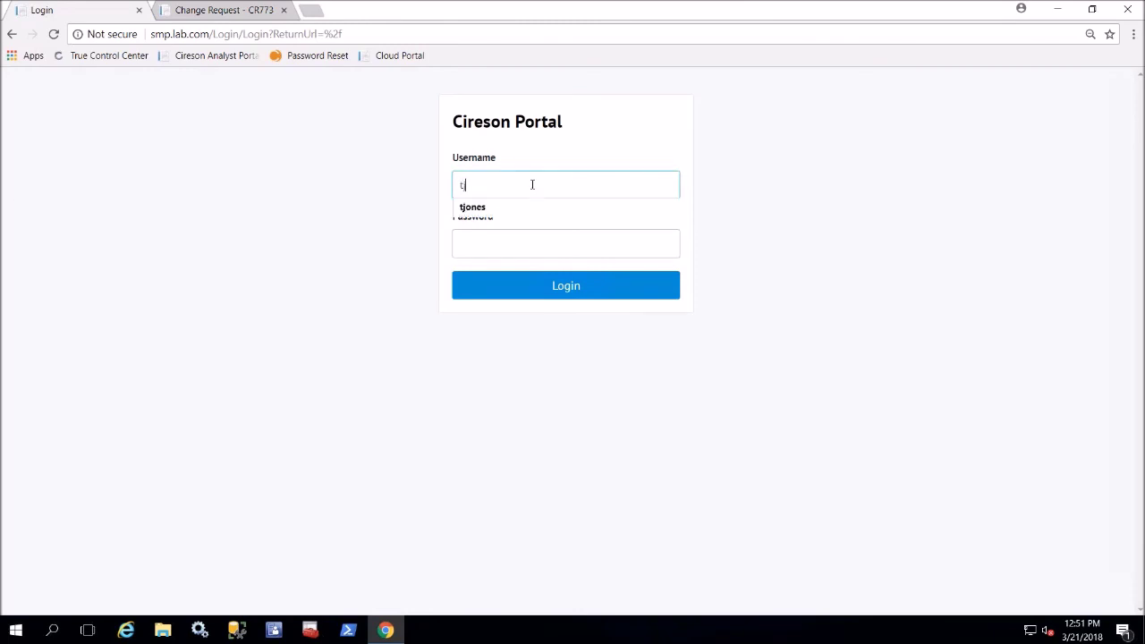
{"action": "type", "text": "jo"}
{"action": "key", "text": "Down"}
{"action": "key", "text": "Tab"}
{"action": "type", "text": "•••••••"}
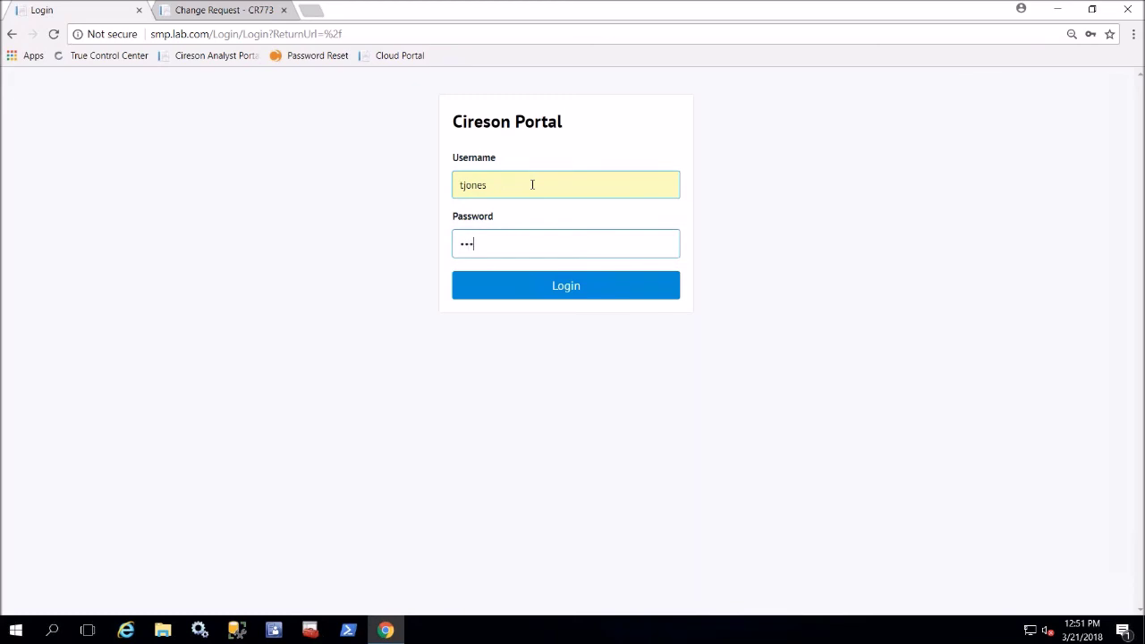
{"action": "key", "text": "Return"}
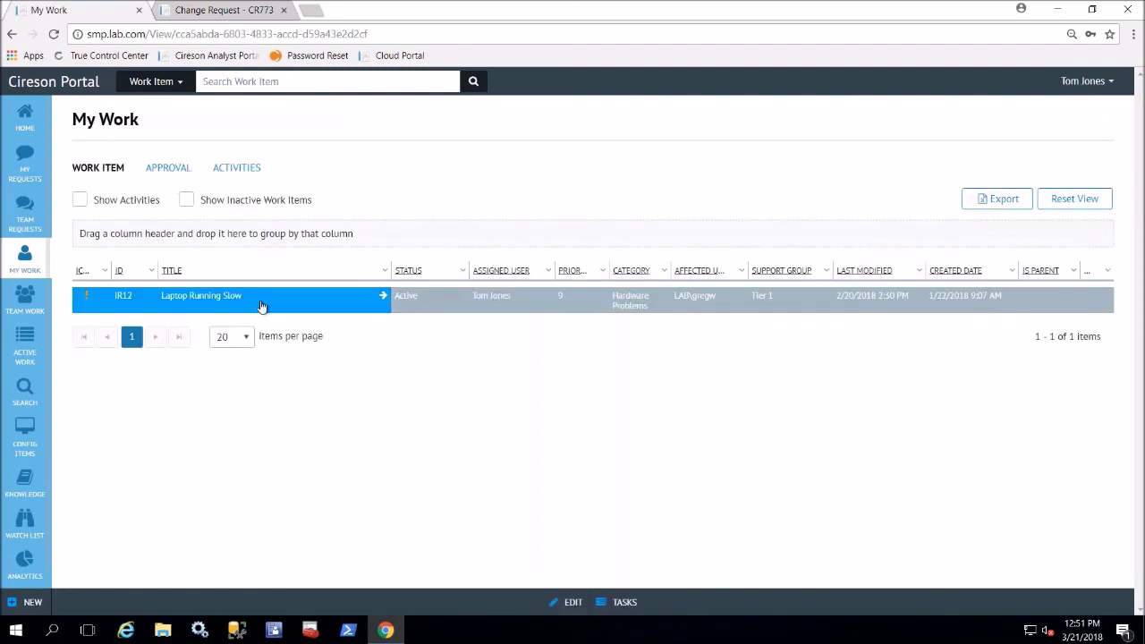
- Open incident IR12 'Laptop Running Slow' and bring up CHI-WIN10's device details from Affected Configuration Items
{"action": "left_click", "coordinate": [262, 307]}
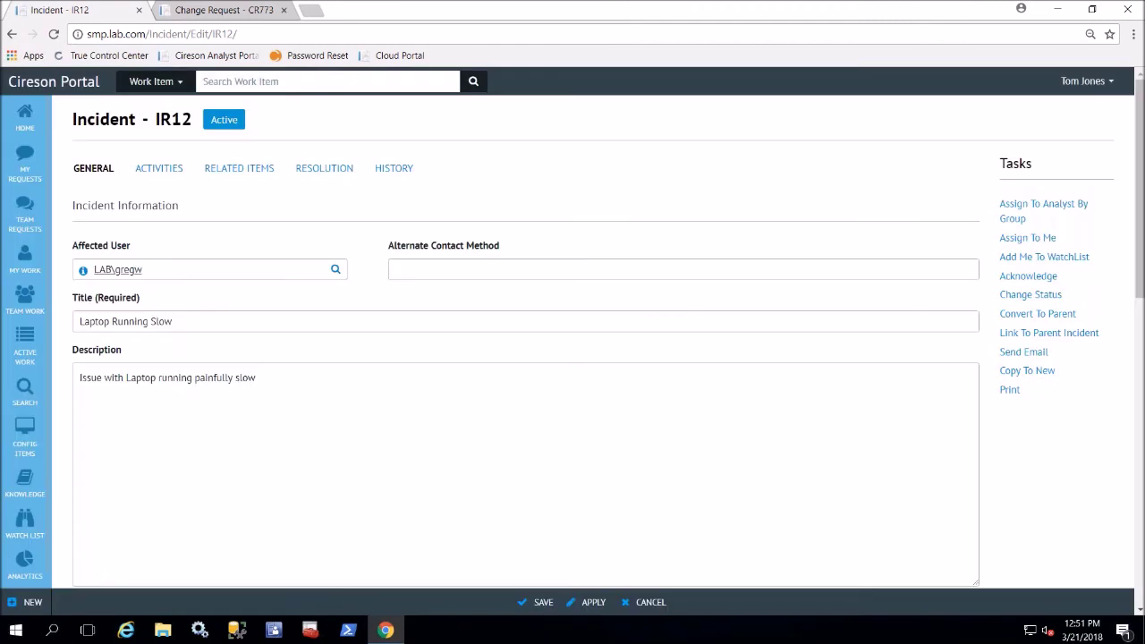
{"action": "left_click", "coordinate": [283, 438]}
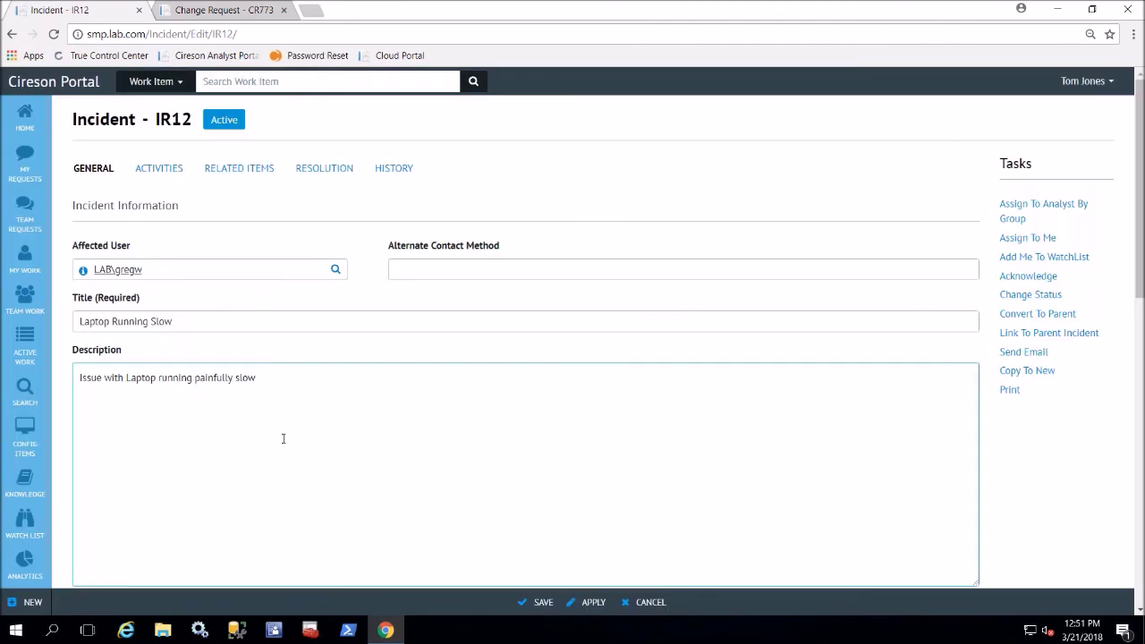
{"action": "scroll", "coordinate": [283, 438], "scroll_direction": "down", "scroll_amount": 4}
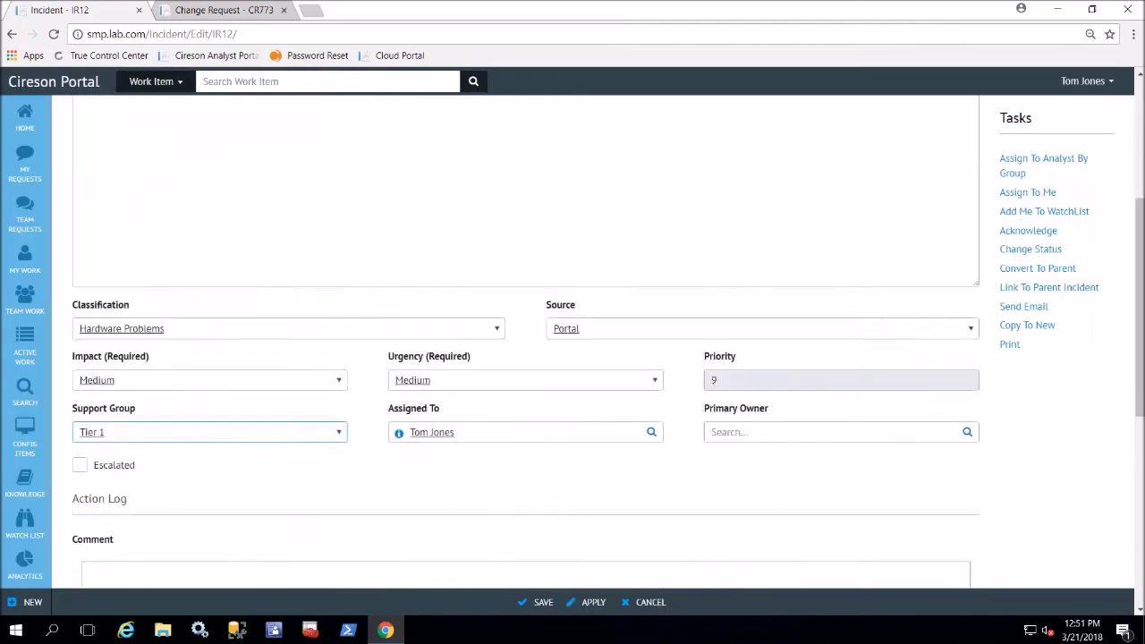
{"action": "scroll", "coordinate": [283, 438], "scroll_direction": "down", "scroll_amount": 5}
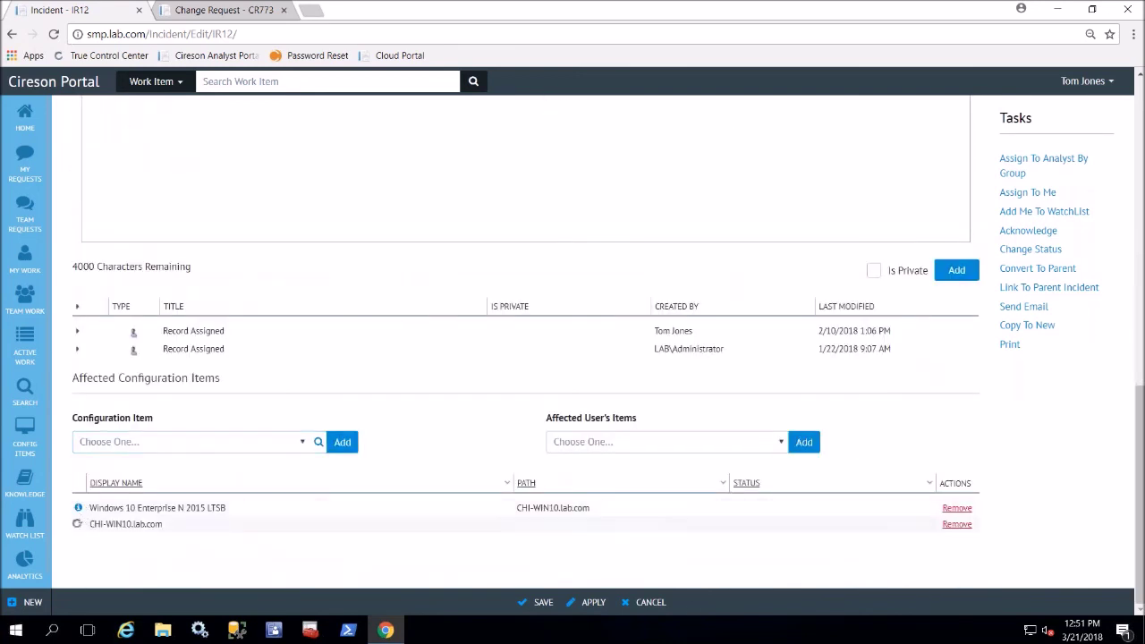
{"action": "left_click", "coordinate": [79, 526]}
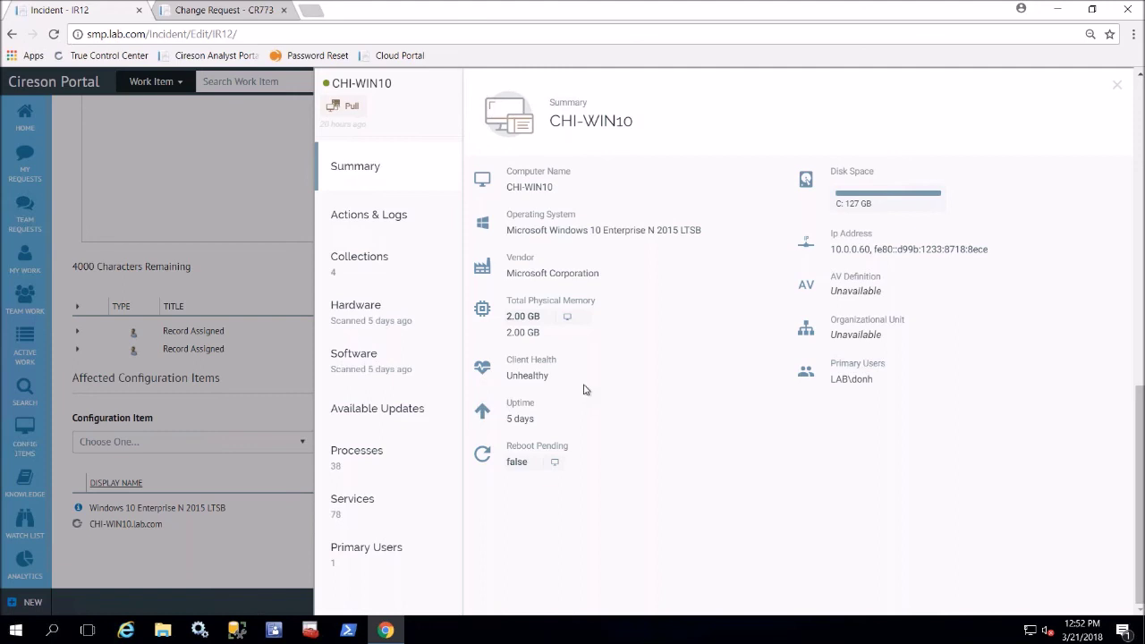
- Review CHI-WIN10's Actions & Logs, Hardware, and client-reported Software
{"action": "left_click", "coordinate": [399, 224]}
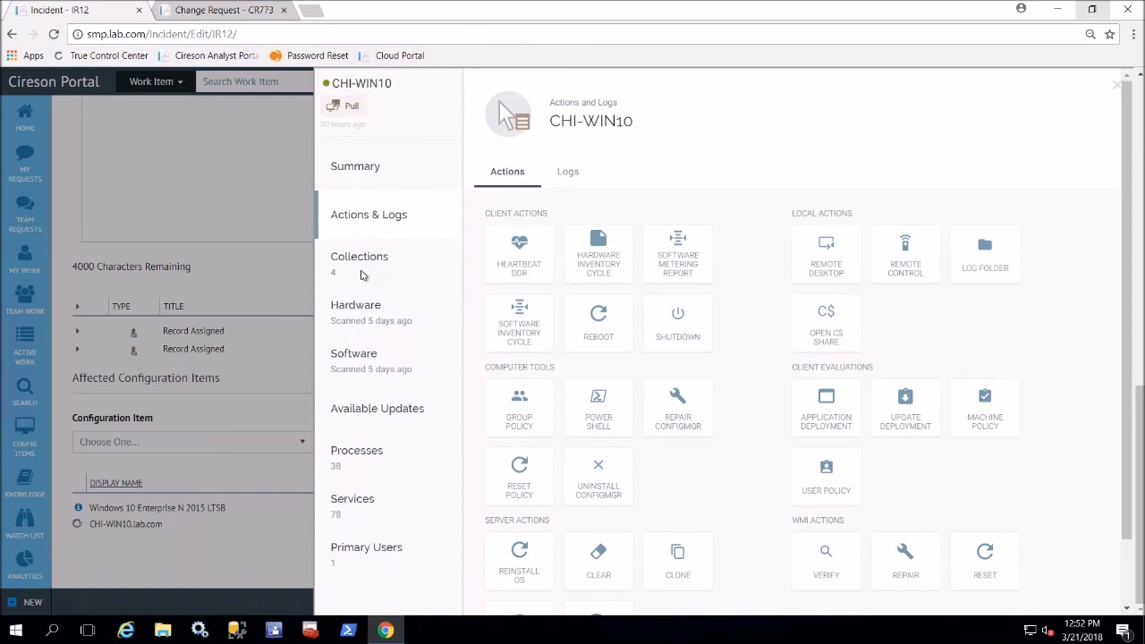
{"action": "left_click", "coordinate": [373, 329]}
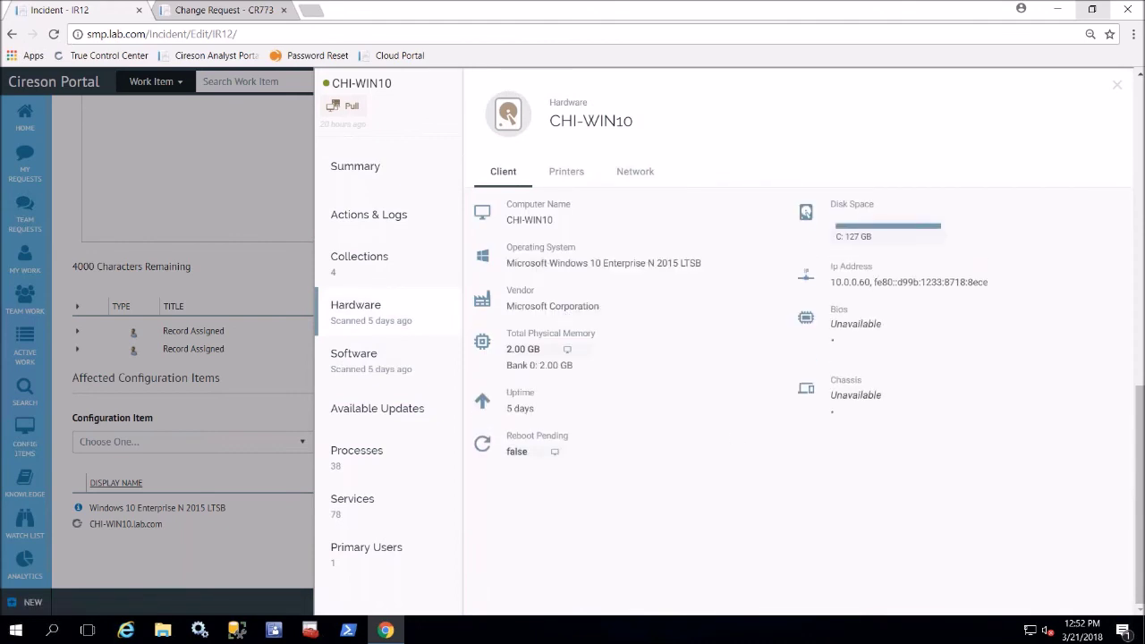
{"action": "left_click", "coordinate": [354, 358]}
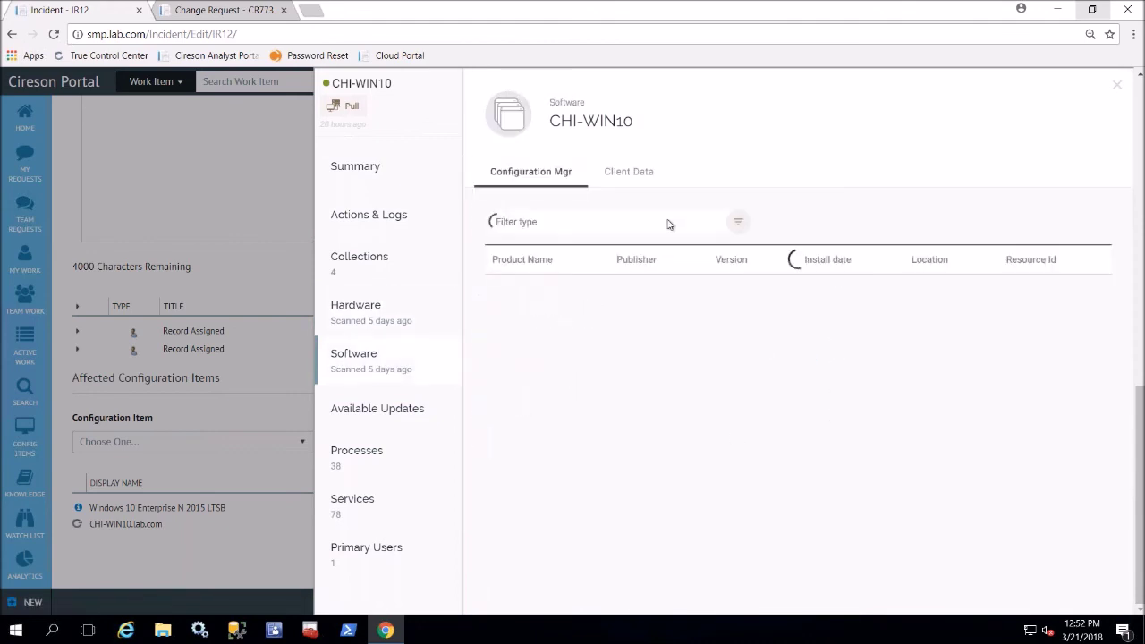
{"action": "left_click", "coordinate": [626, 171]}
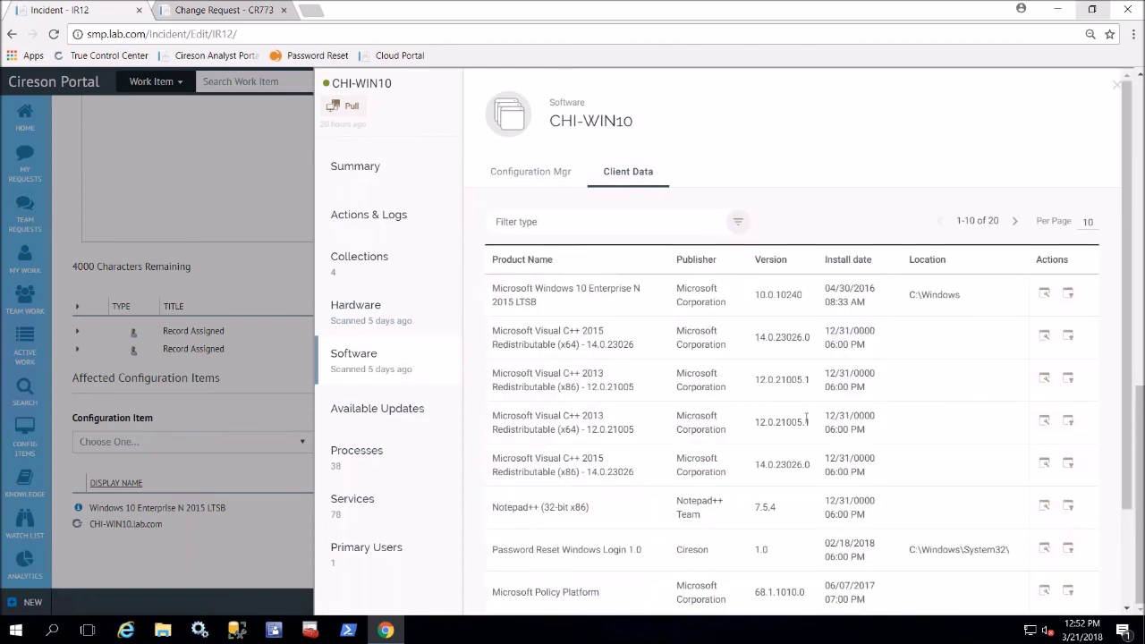
{"action": "scroll", "coordinate": [895, 499], "scroll_direction": "down", "scroll_amount": 2}
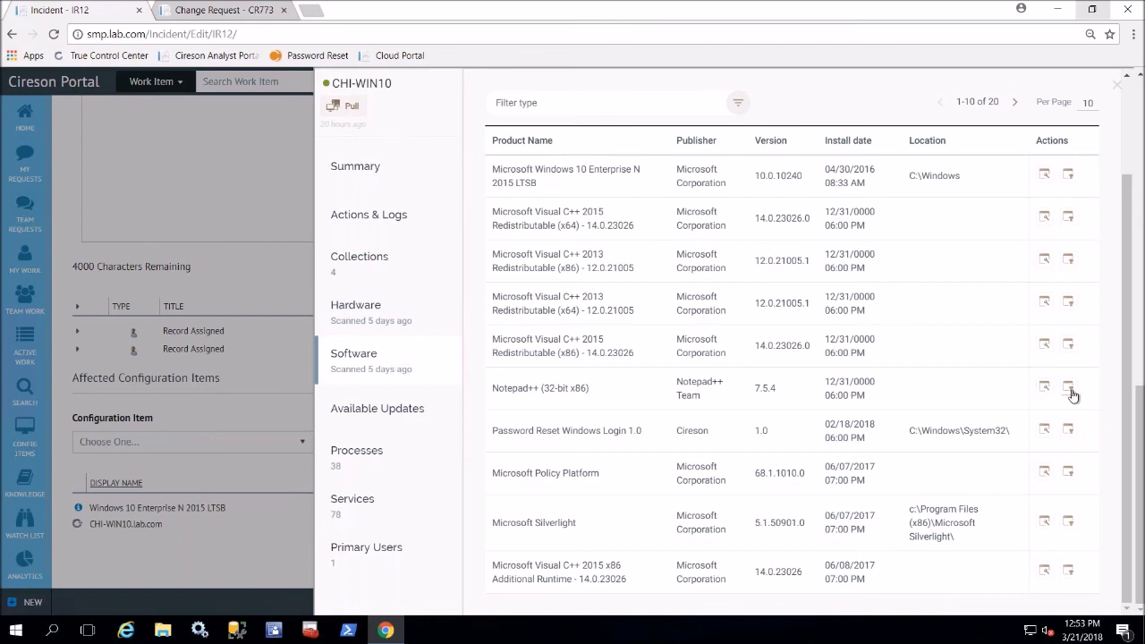
- Check the device's Processes and Services, then show the Collections it belongs to
{"action": "left_click", "coordinate": [371, 452]}
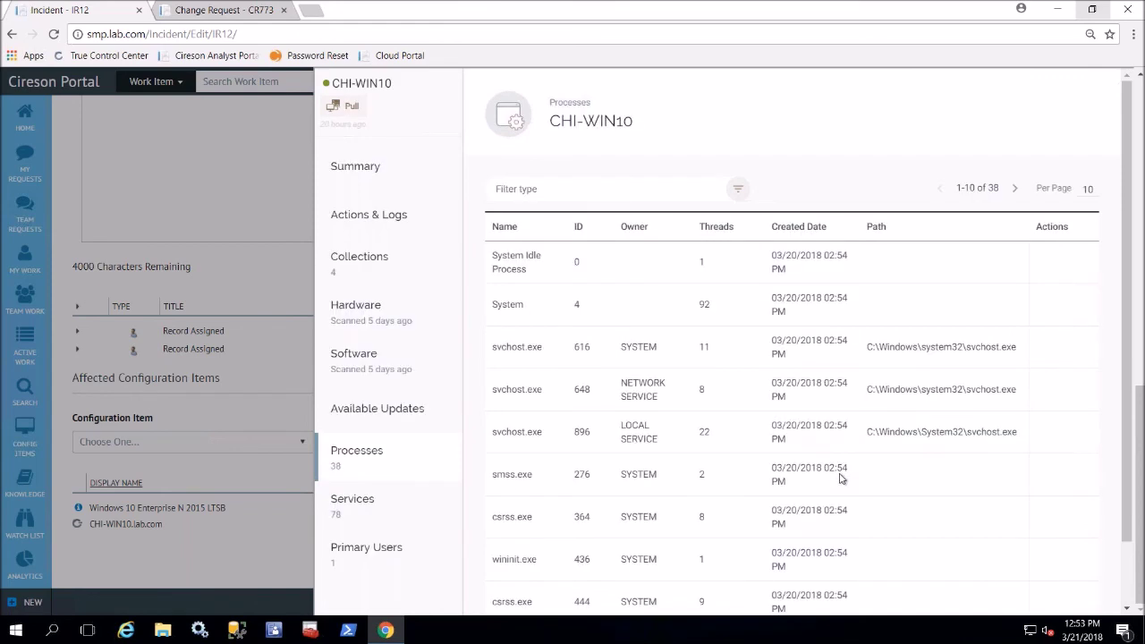
{"action": "left_click", "coordinate": [368, 500]}
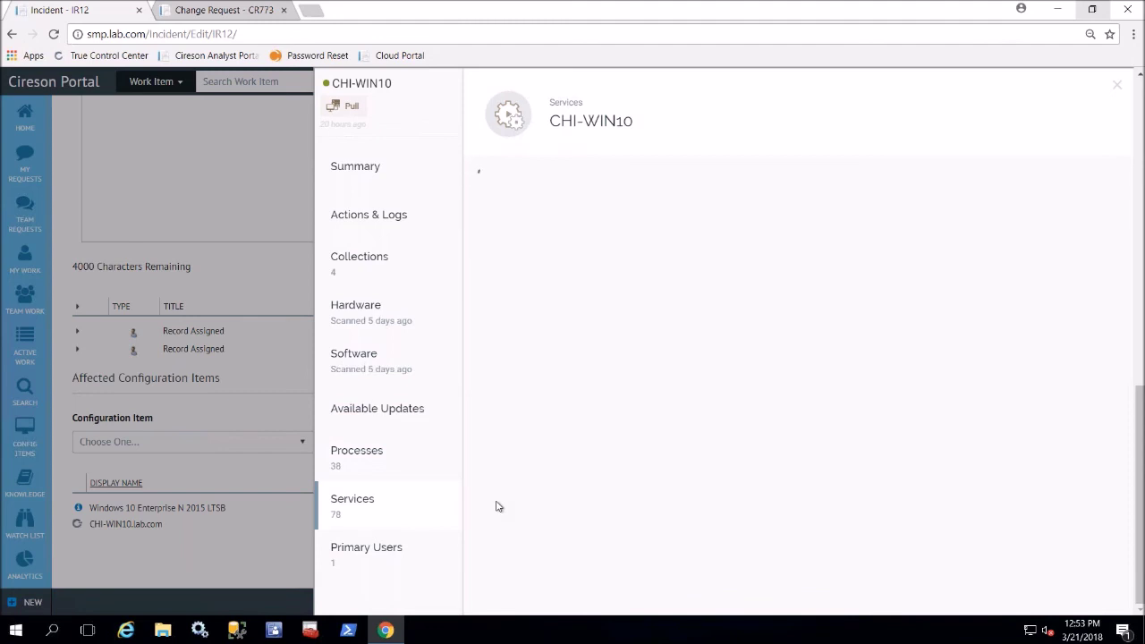
{"action": "left_click", "coordinate": [366, 463]}
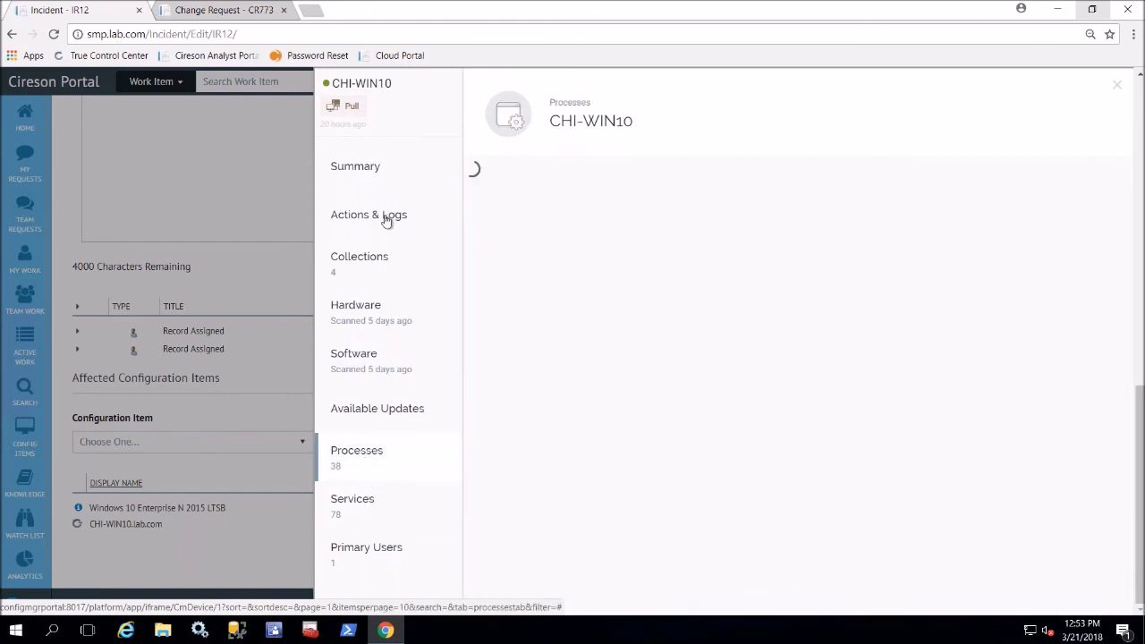
{"action": "left_click", "coordinate": [361, 261]}
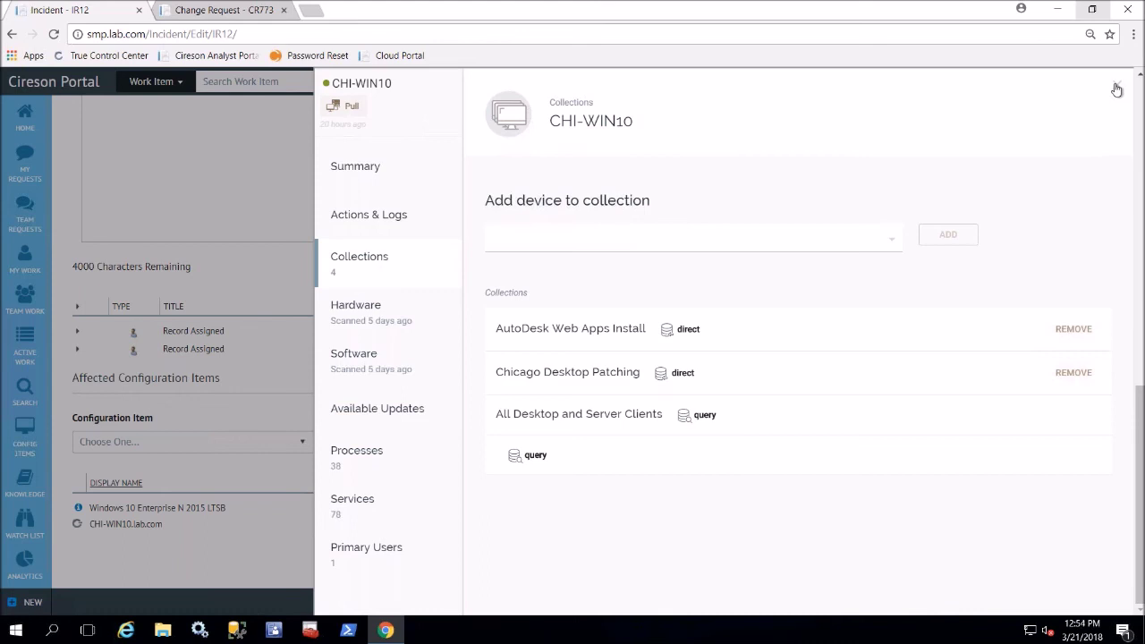
- Pick NotePad++ V7.6 in the Add device to collection list, then close CHI-WIN10's panel
{"action": "left_click", "coordinate": [891, 240]}
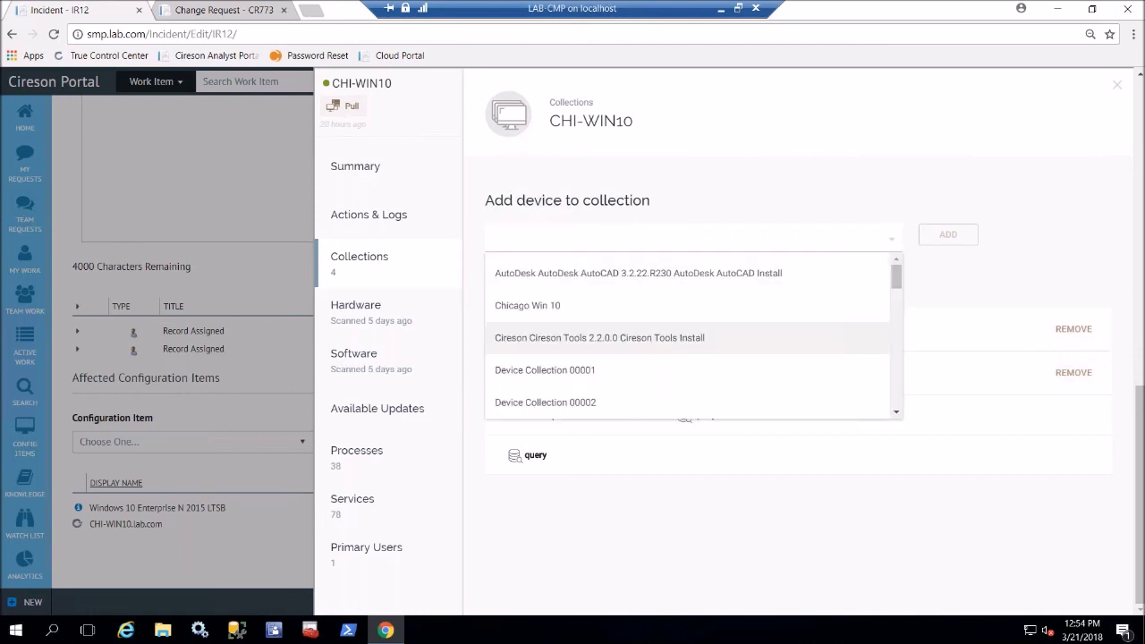
{"action": "left_click", "coordinate": [895, 385]}
{"action": "scroll", "coordinate": [896, 385], "scroll_direction": "down", "scroll_amount": 5}
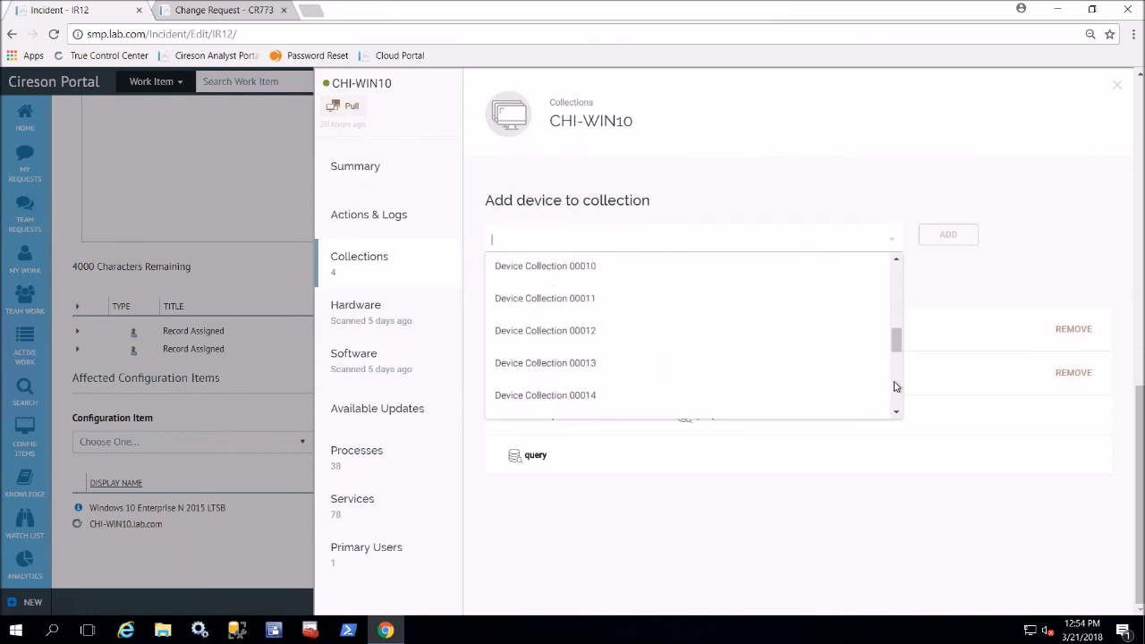
{"action": "scroll", "coordinate": [582, 343], "scroll_direction": "up", "scroll_amount": 2}
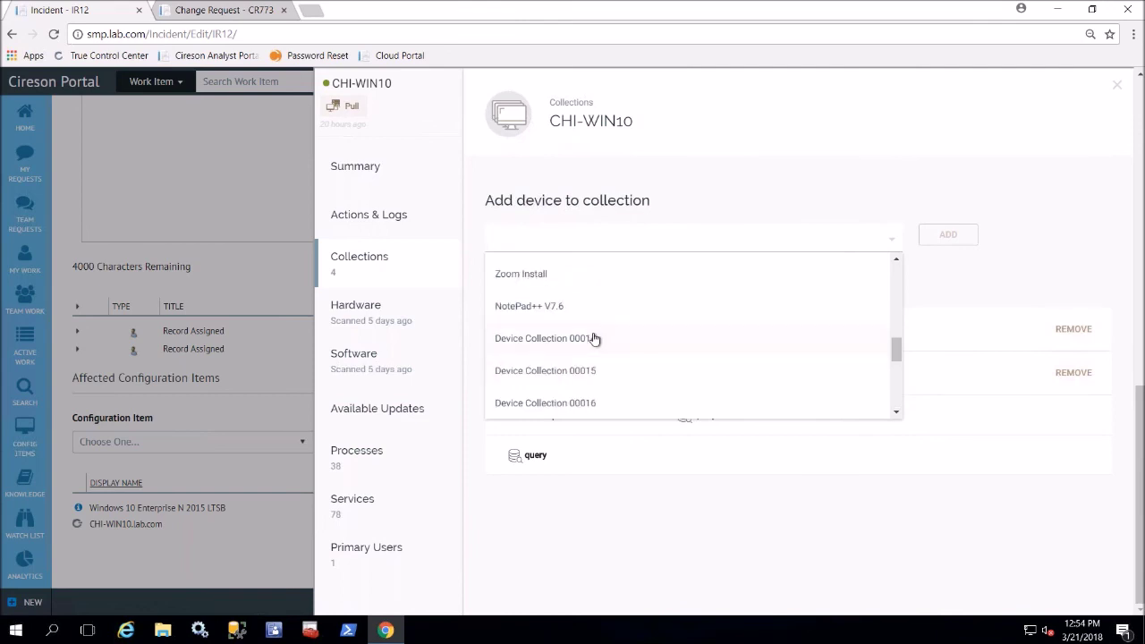
{"action": "scroll", "coordinate": [595, 339], "scroll_direction": "down", "scroll_amount": 3}
{"action": "left_click", "coordinate": [573, 363]}
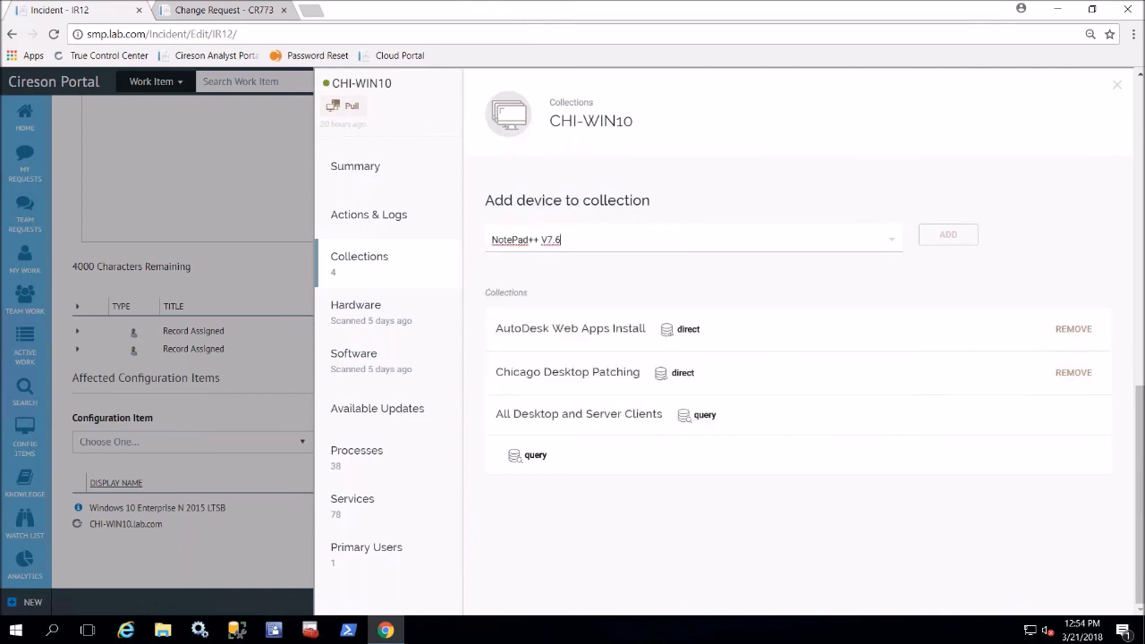
{"action": "left_click", "coordinate": [1117, 88]}
{"action": "mouse_move", "coordinate": [555, 3]}
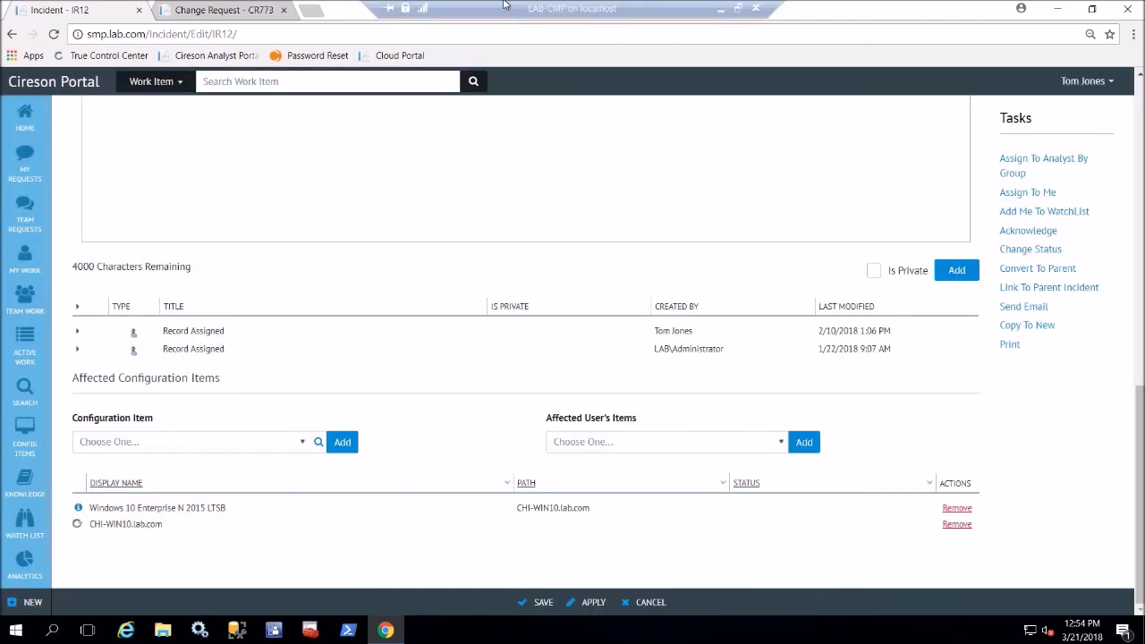
- Minimize the demo remote session and bring up the cloud trial session
{"action": "left_click", "coordinate": [721, 8]}
{"action": "mouse_move", "coordinate": [275, 635]}
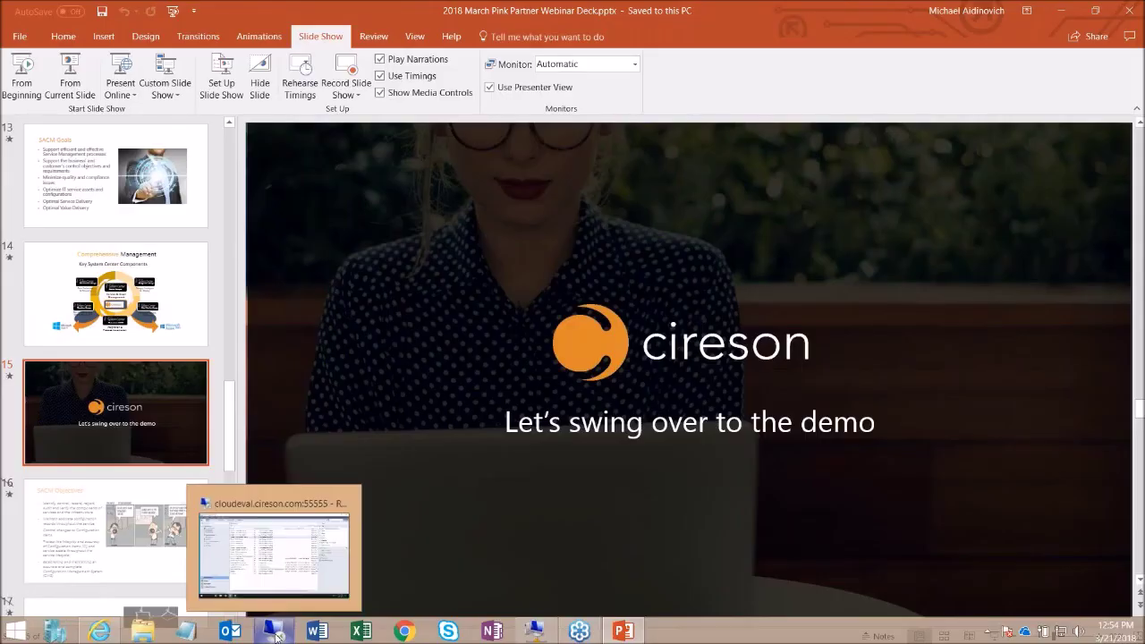
{"action": "left_click", "coordinate": [273, 631]}
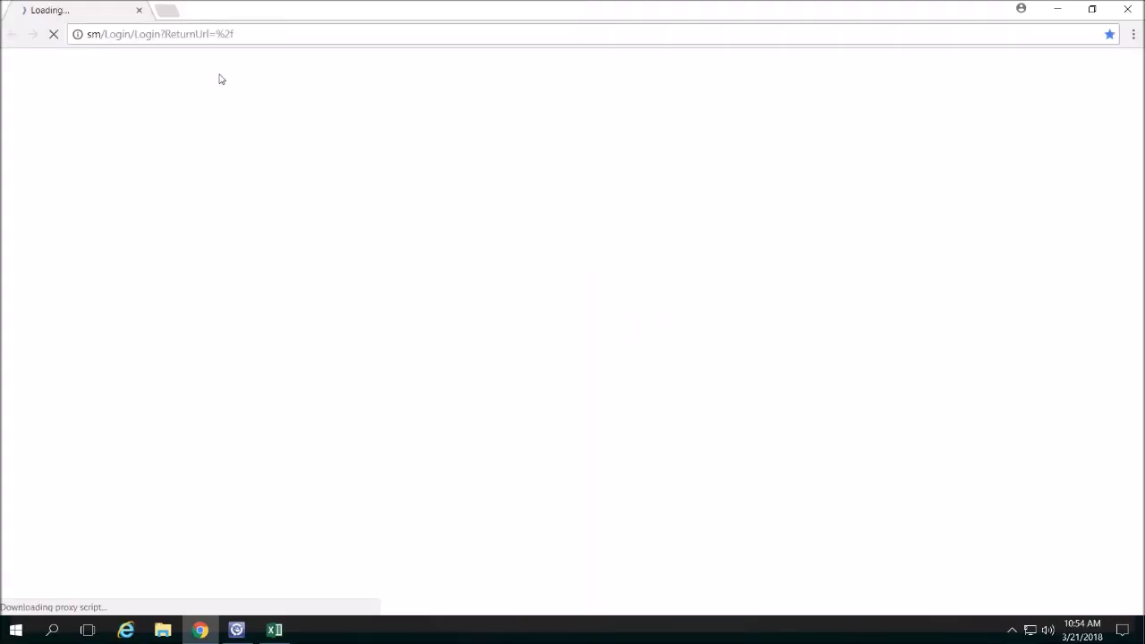
- Log in to the Cireson Cloud Trial Portal with the user's username and password
{"action": "left_click", "coordinate": [486, 180]}
{"action": "type", "text": "donf"}
{"action": "key", "text": "Tab"}
{"action": "type", "text": "*******"}
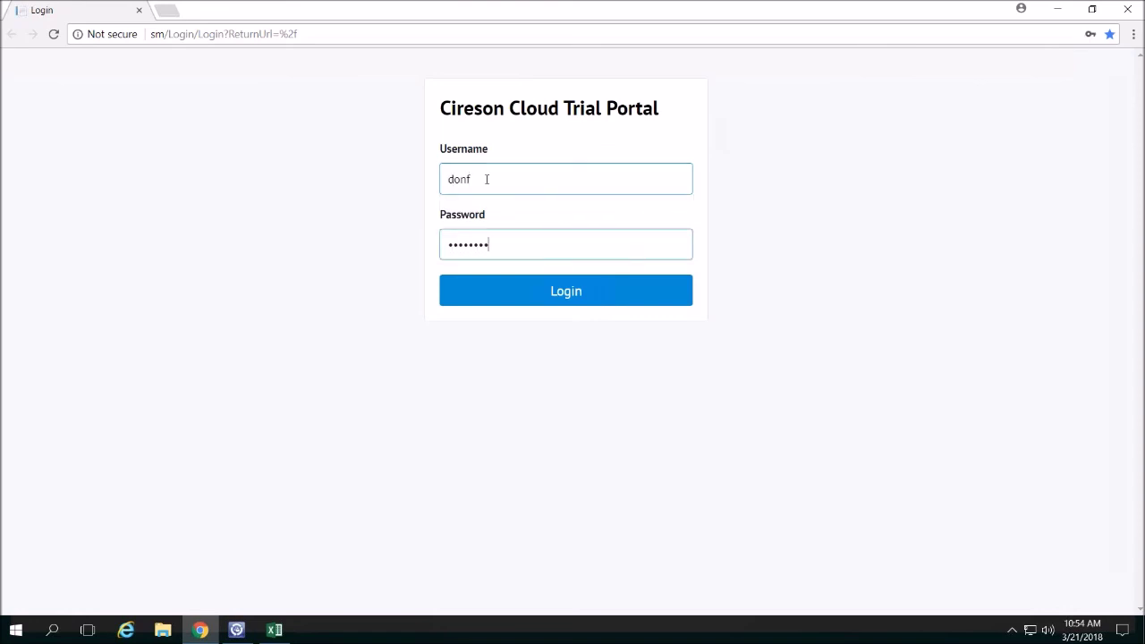
{"action": "key", "text": "Return"}
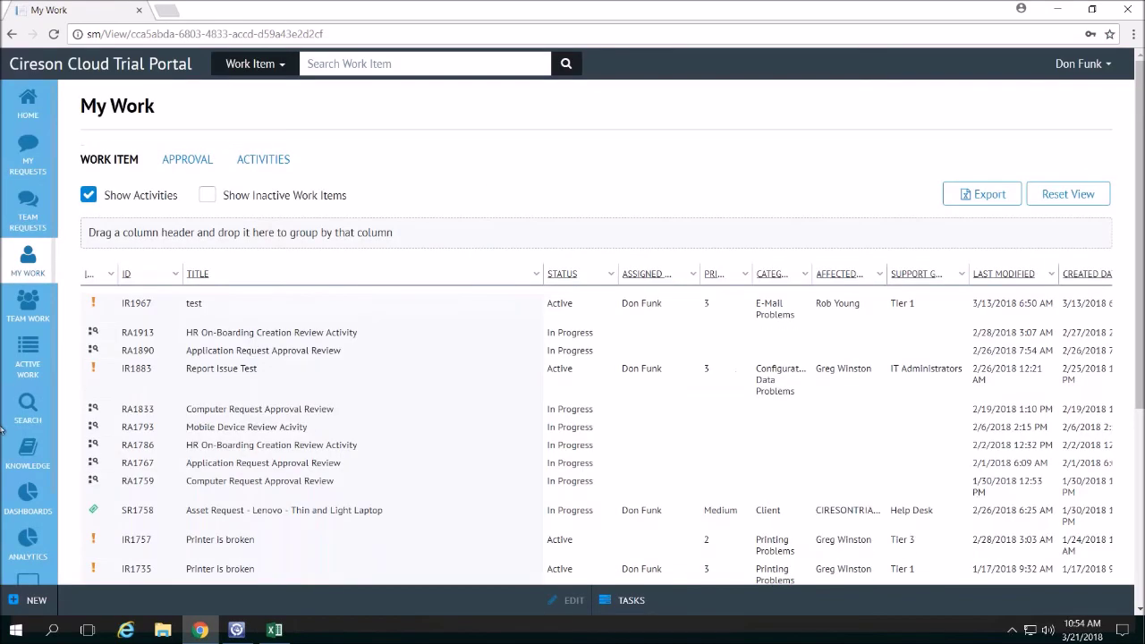
- Browse the Analytics > Asset Analysis hardware charts, then minimize Chrome to reveal Excel
{"action": "left_click", "coordinate": [30, 501]}
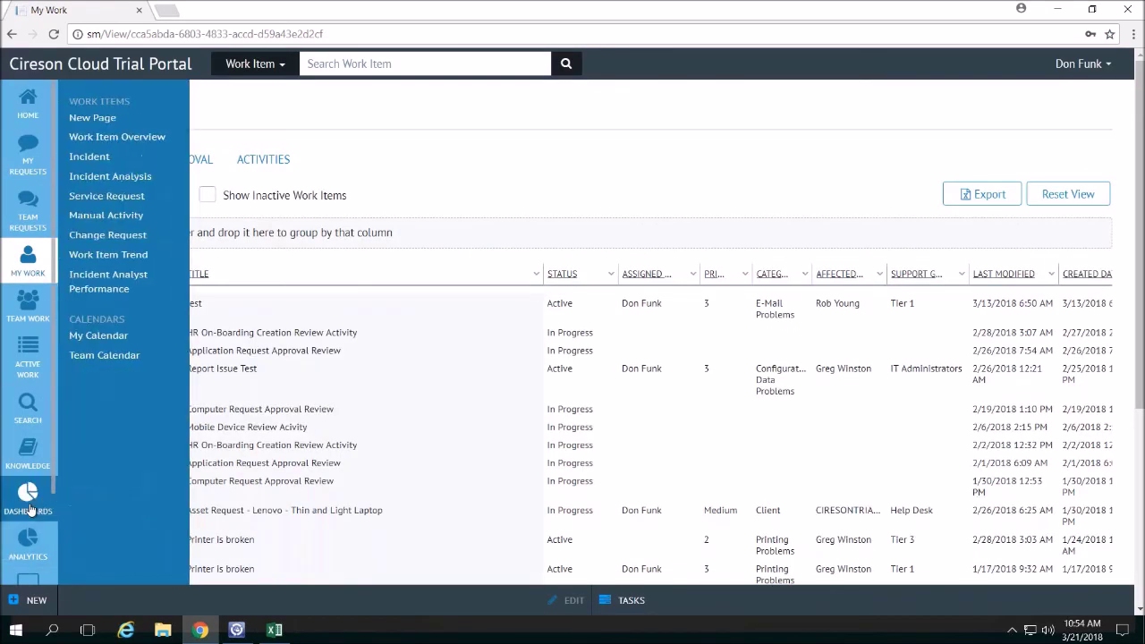
{"action": "left_click", "coordinate": [32, 545]}
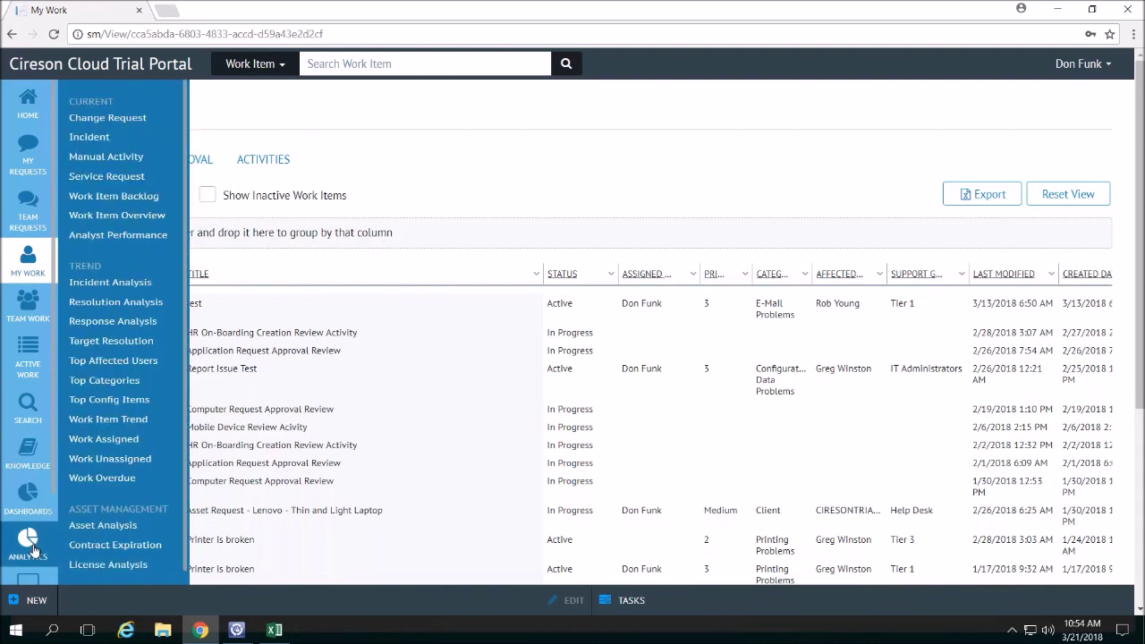
{"action": "left_click", "coordinate": [102, 528]}
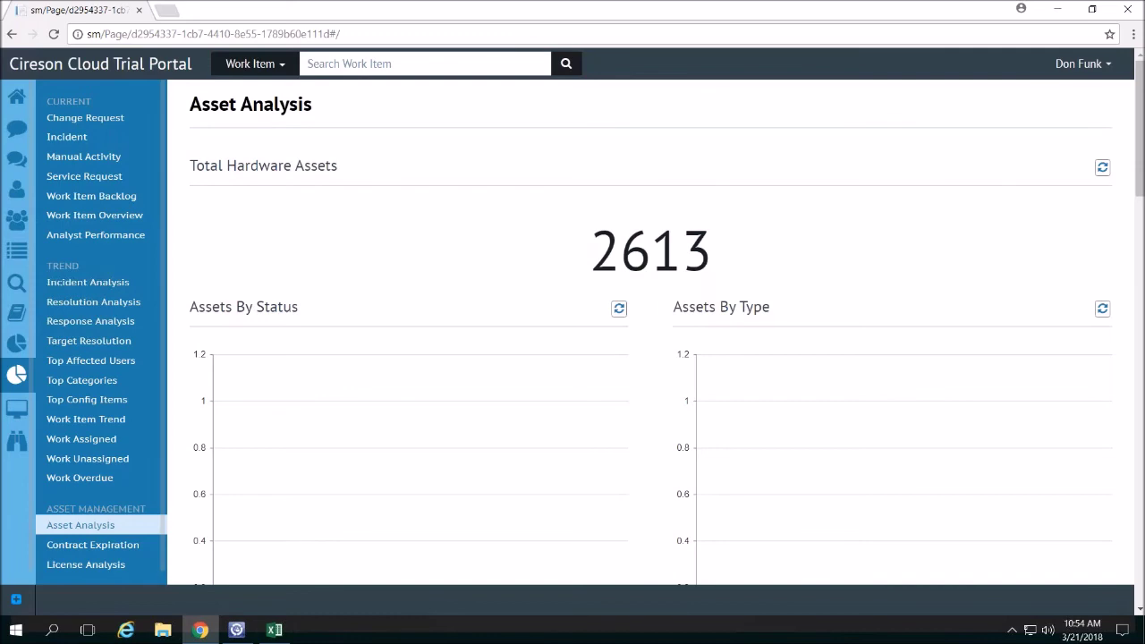
{"action": "scroll", "coordinate": [370, 491], "scroll_direction": "down", "scroll_amount": 6}
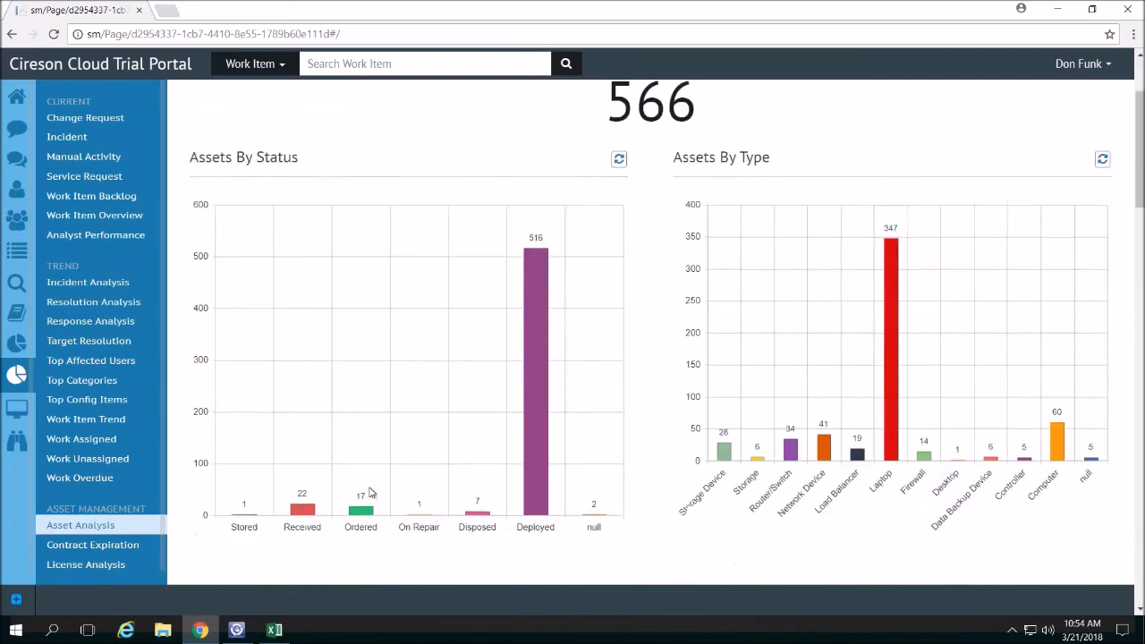
{"action": "scroll", "coordinate": [370, 491], "scroll_direction": "down", "scroll_amount": 4}
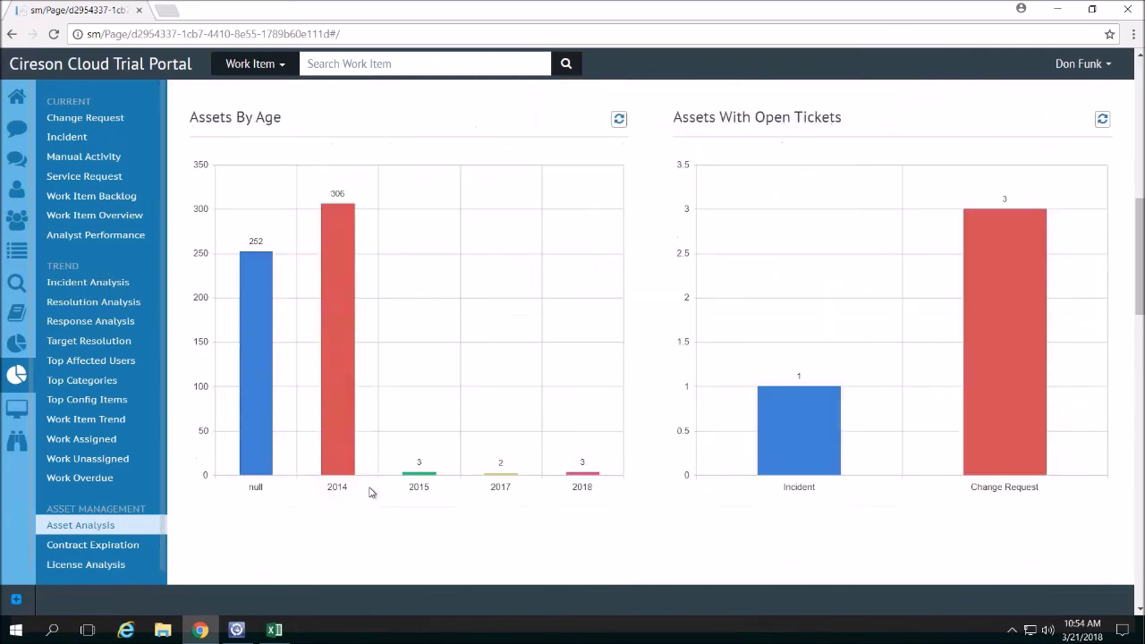
{"action": "scroll", "coordinate": [371, 491], "scroll_direction": "down", "scroll_amount": 3}
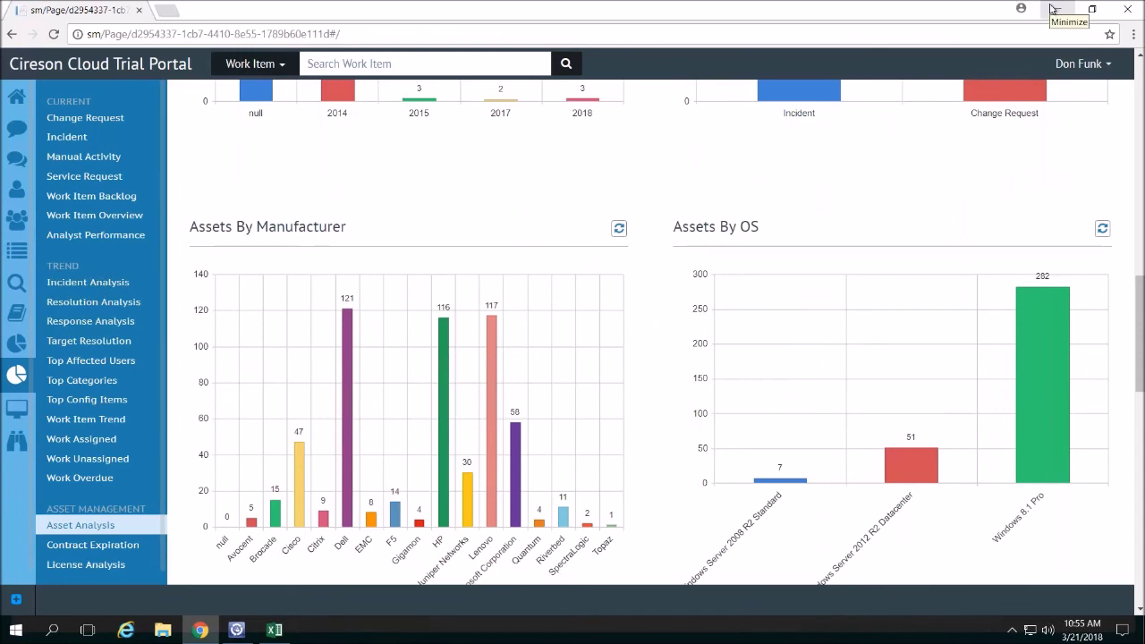
{"action": "left_click", "coordinate": [1053, 9]}
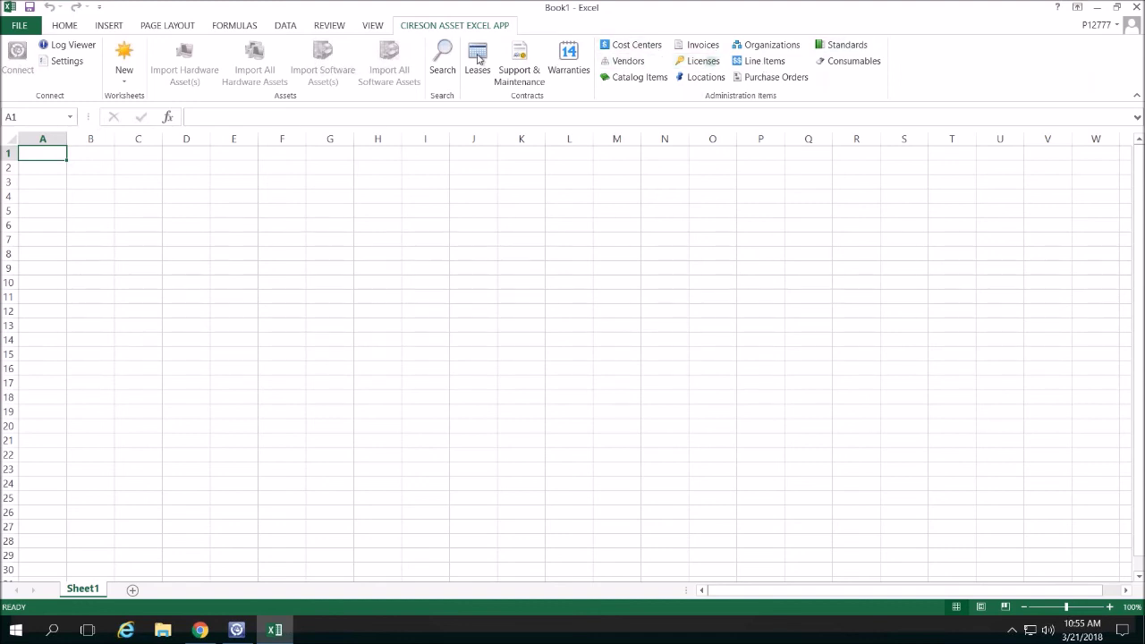
- Run a Cireson Asset Excel App search with Asset Type set to Hardware Asset
{"action": "left_click", "coordinate": [443, 66]}
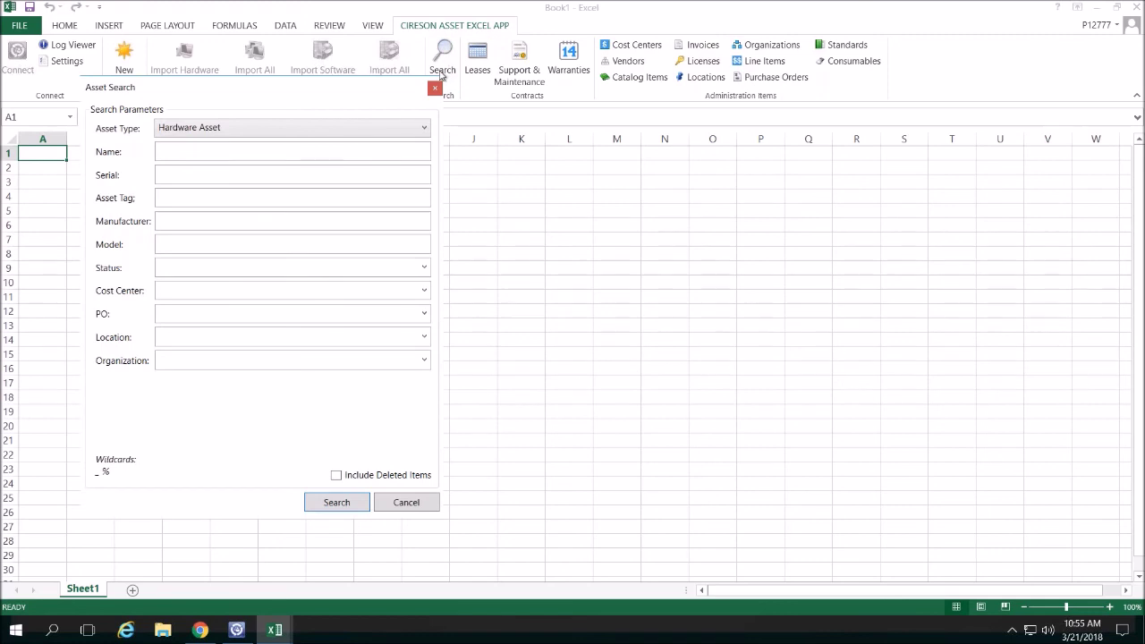
{"action": "left_click", "coordinate": [426, 131]}
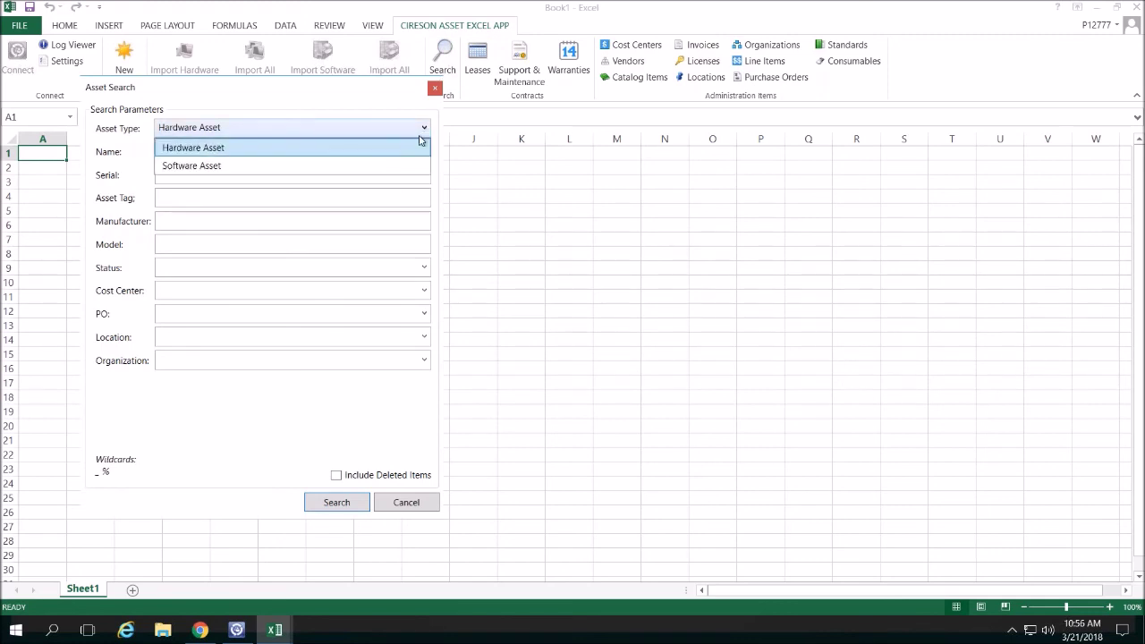
{"action": "left_click", "coordinate": [409, 145]}
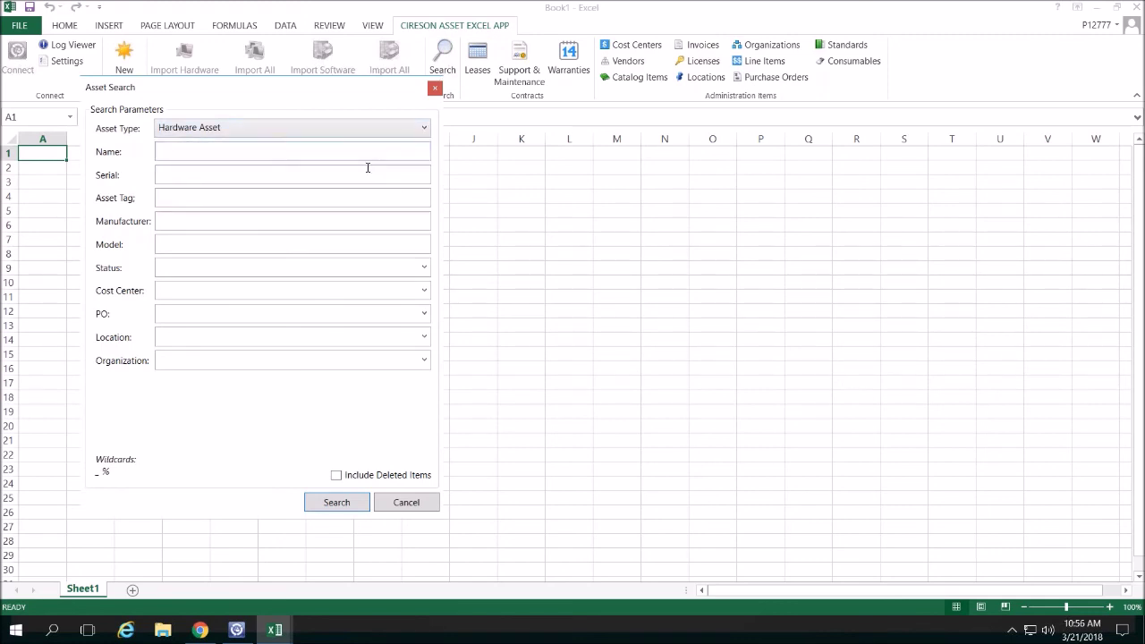
{"action": "left_click", "coordinate": [331, 503]}
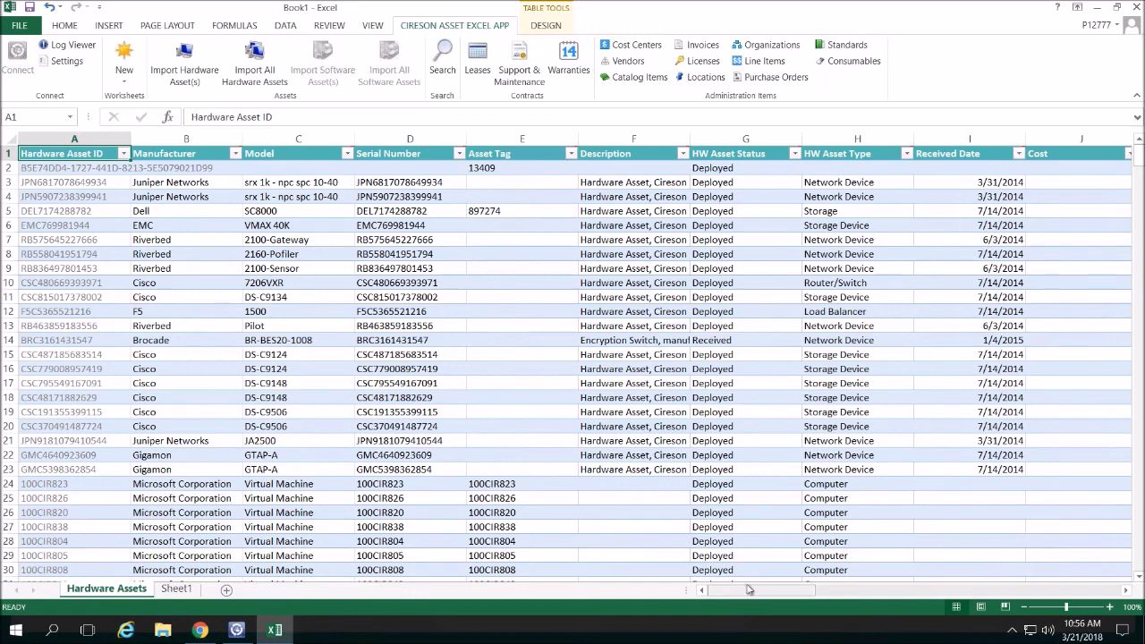
- Filter the Lease/Warranty End column to show only 2017
{"action": "left_click_drag", "start_coordinate": [764, 597], "coordinate": [818, 598]}
{"action": "left_click", "coordinate": [683, 153]}
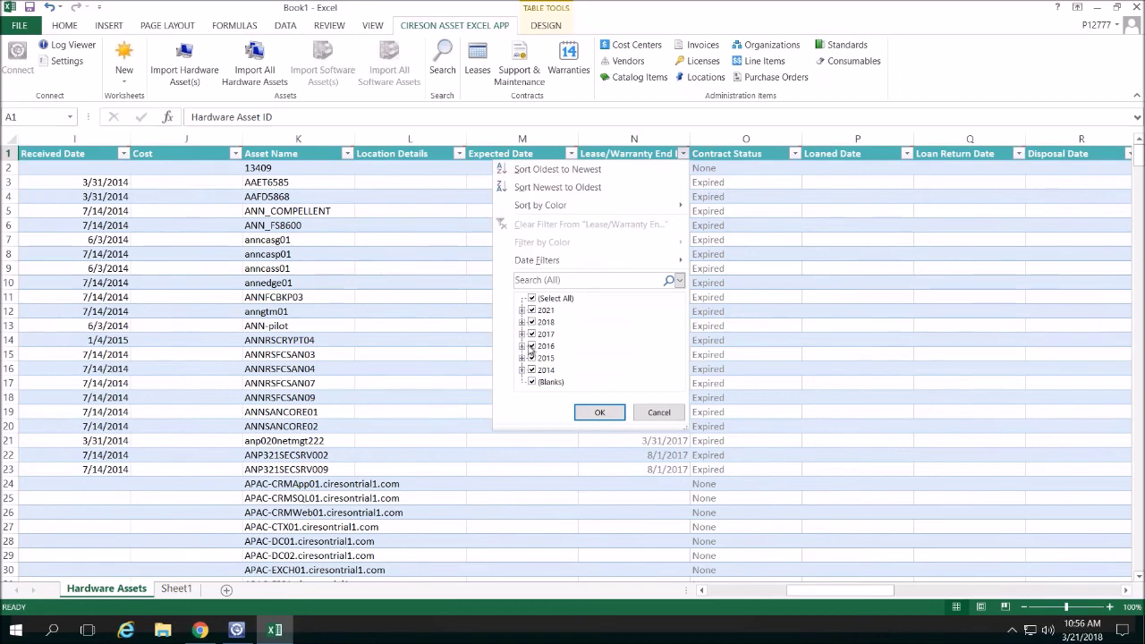
{"action": "left_click", "coordinate": [533, 299]}
{"action": "left_click", "coordinate": [532, 335]}
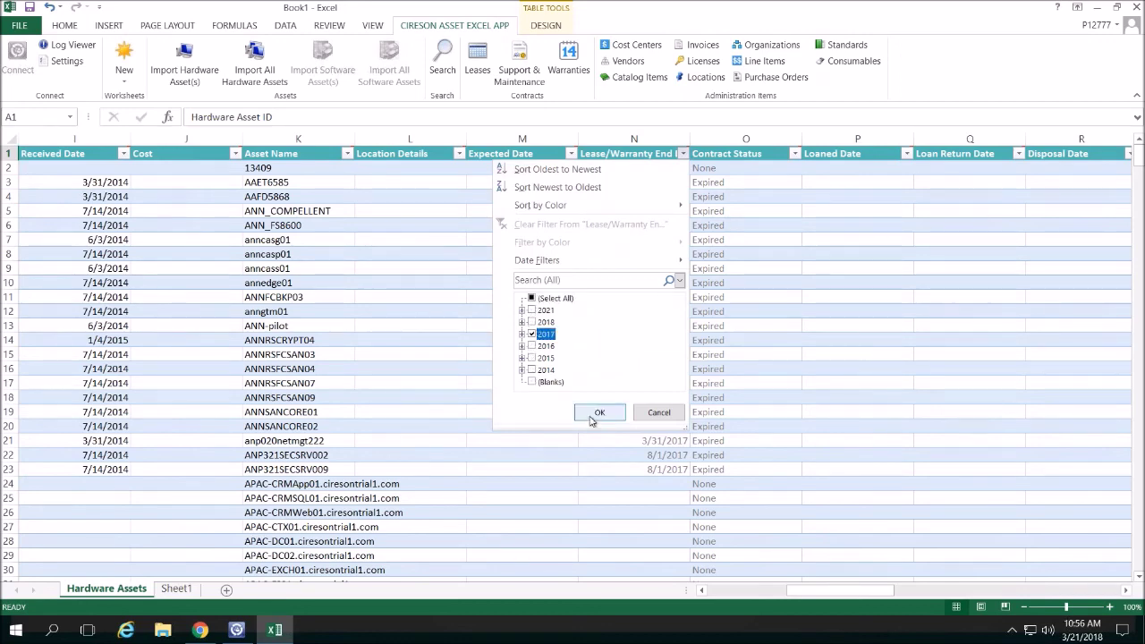
{"action": "left_click", "coordinate": [593, 415]}
- Filter the HW Asset Type column to Laptop only, leaving 282 of 566 records
{"action": "left_click_drag", "start_coordinate": [860, 596], "coordinate": [716, 597]}
{"action": "left_click", "coordinate": [906, 153]}
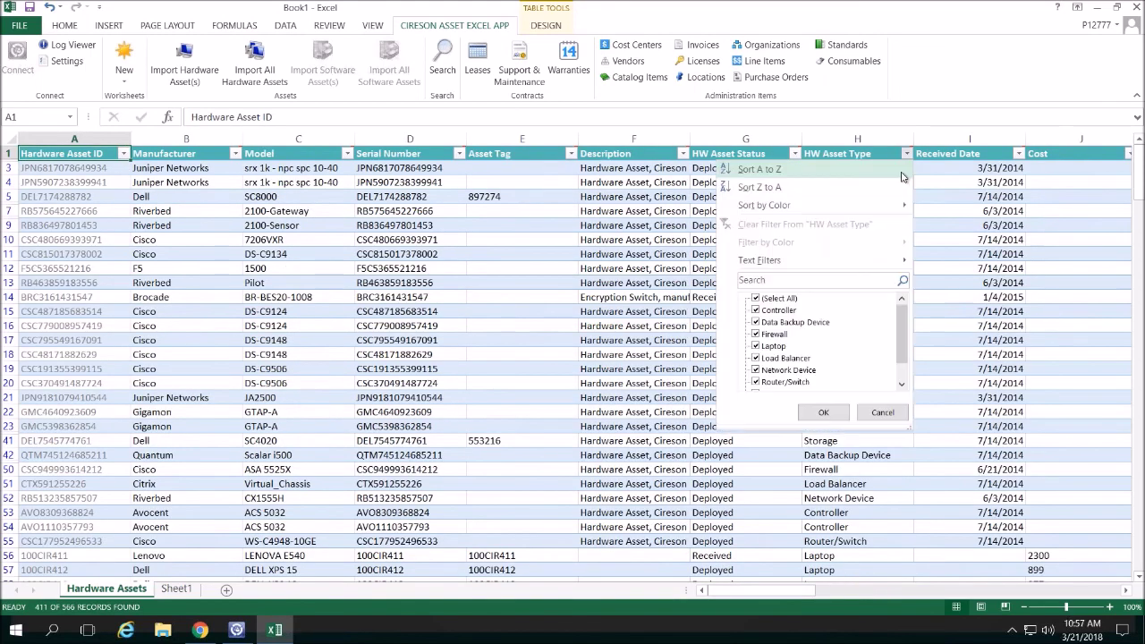
{"action": "left_click", "coordinate": [757, 299]}
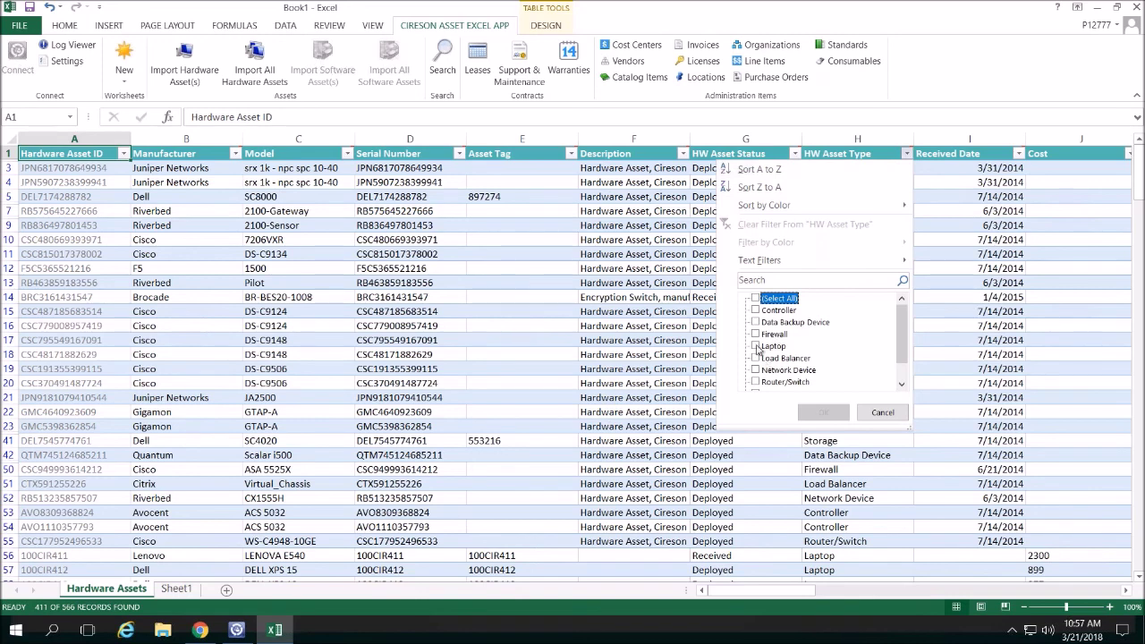
{"action": "left_click", "coordinate": [757, 347]}
{"action": "left_click", "coordinate": [823, 412]}
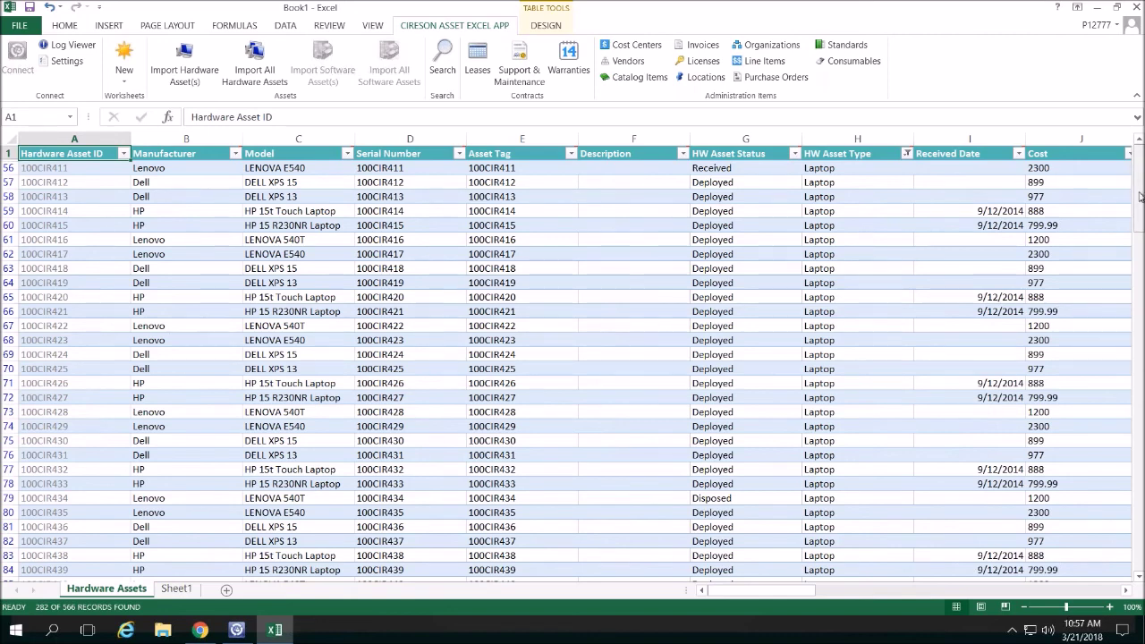
- Select cell J568 just below the Cost column
{"action": "left_click_drag", "start_coordinate": [1139, 166], "coordinate": [1084, 556]}
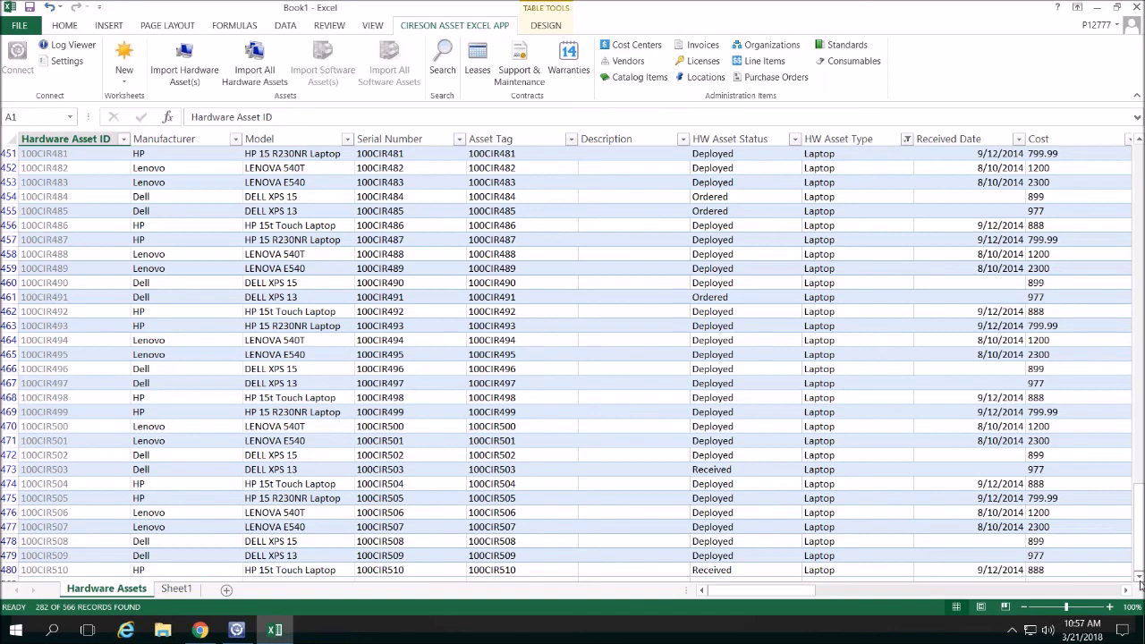
{"action": "scroll", "coordinate": [1140, 583], "scroll_direction": "down", "scroll_amount": 1}
{"action": "left_click", "coordinate": [1080, 542]}
- Insert =SUBTOTAL(109,[Cost]) in J568 with AutoSum, totalling 333330.53 for the filtered laptops
{"action": "left_click", "coordinate": [224, 31]}
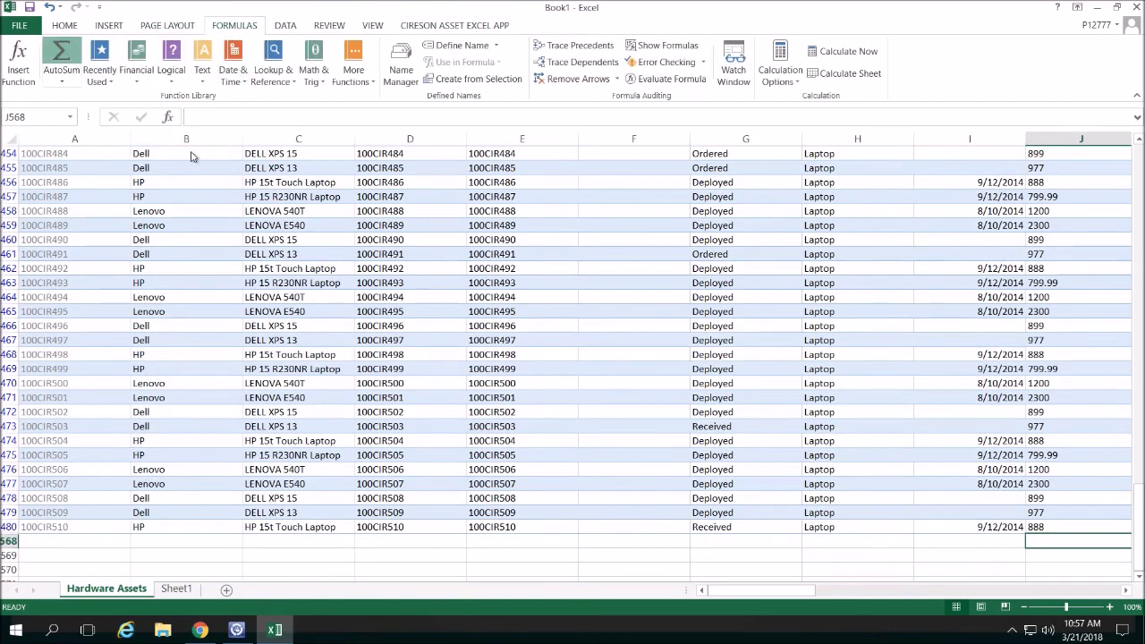
{"action": "key", "text": "alt+="}
{"action": "key", "text": "Return"}
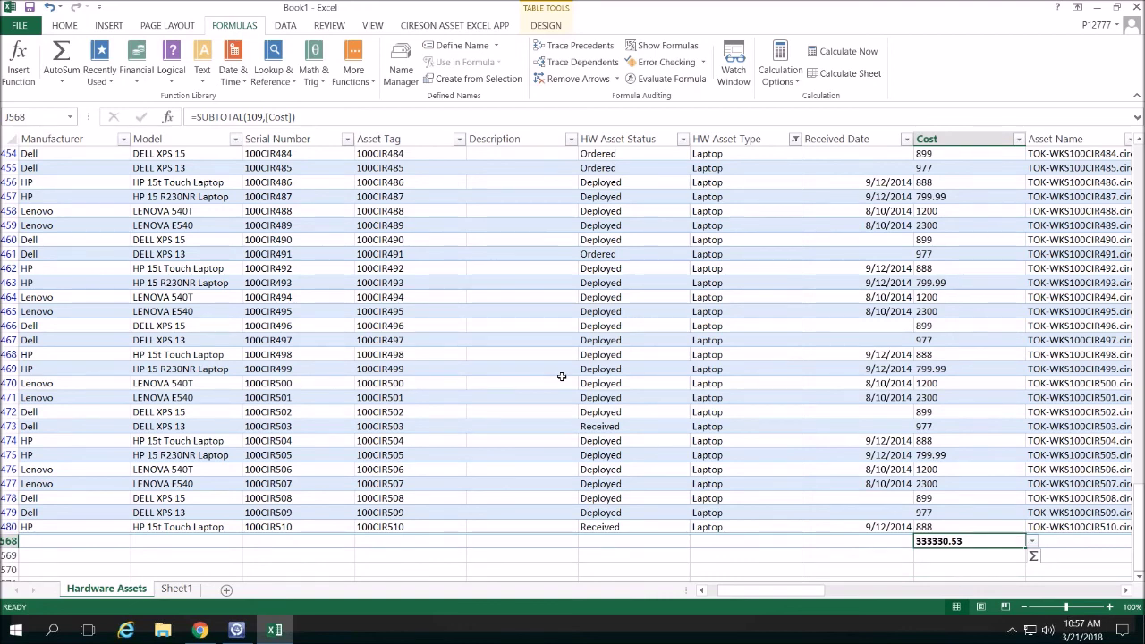
{"action": "mouse_move", "coordinate": [706, 18]}
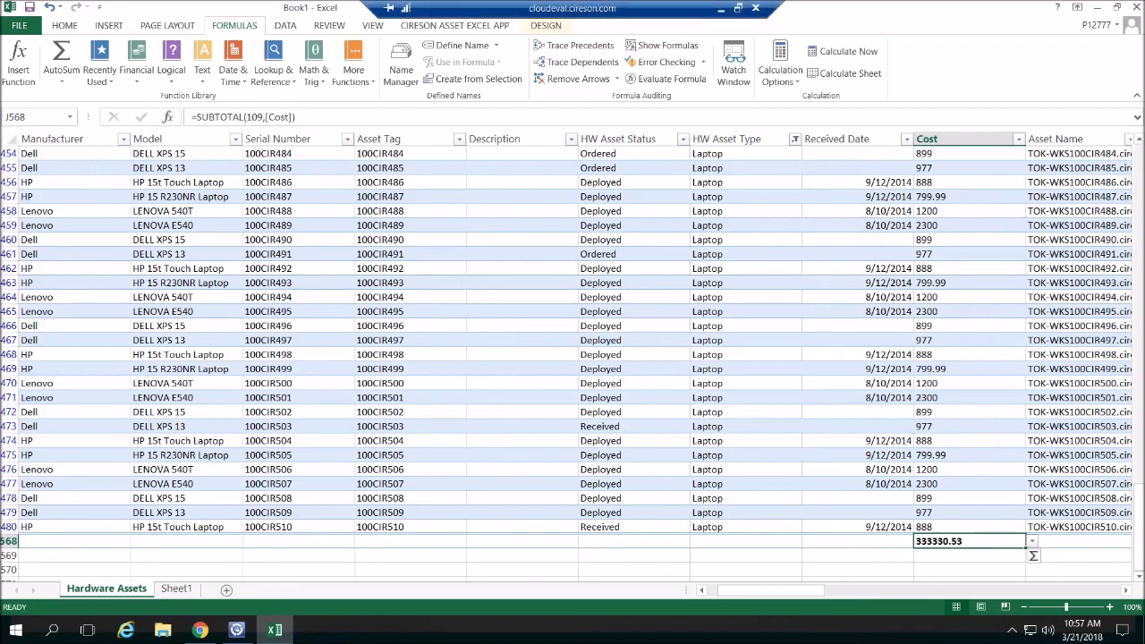
- Present from the demo slide and advance to the 'Getting started with True Software Asset Management' slide
{"action": "left_click", "coordinate": [720, 8]}
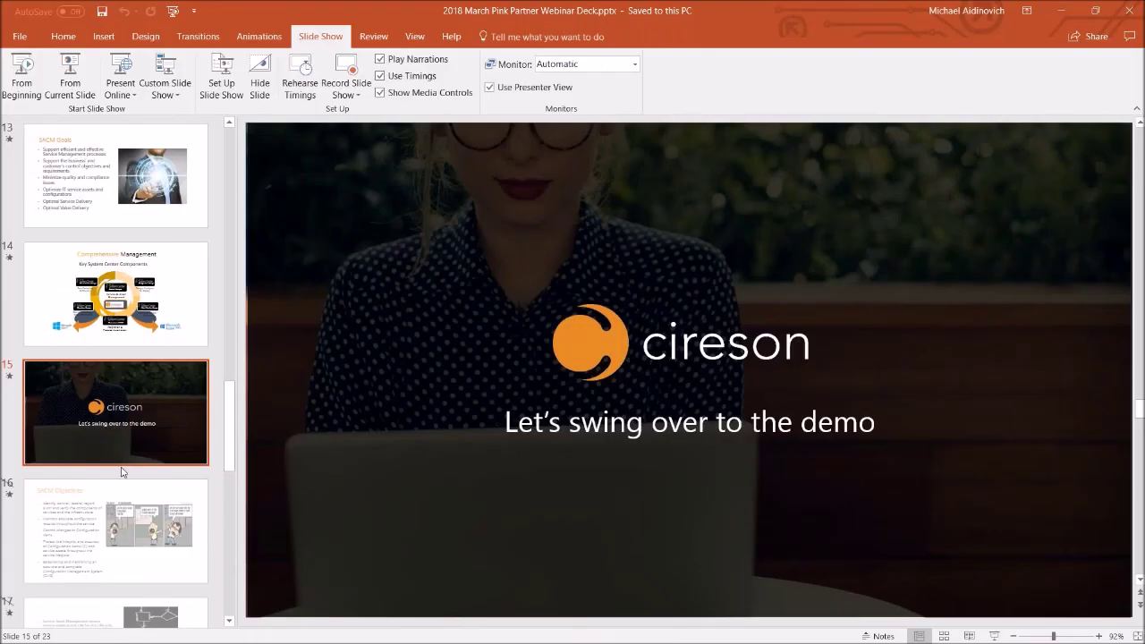
{"action": "left_click", "coordinate": [72, 85]}
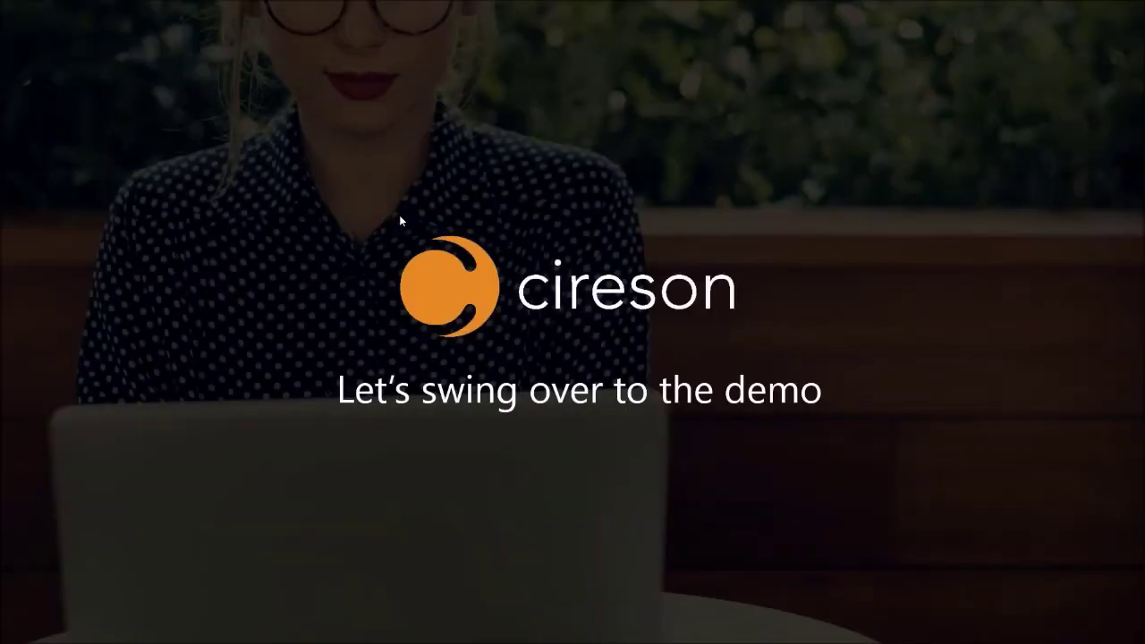
{"action": "left_click", "coordinate": [676, 373]}
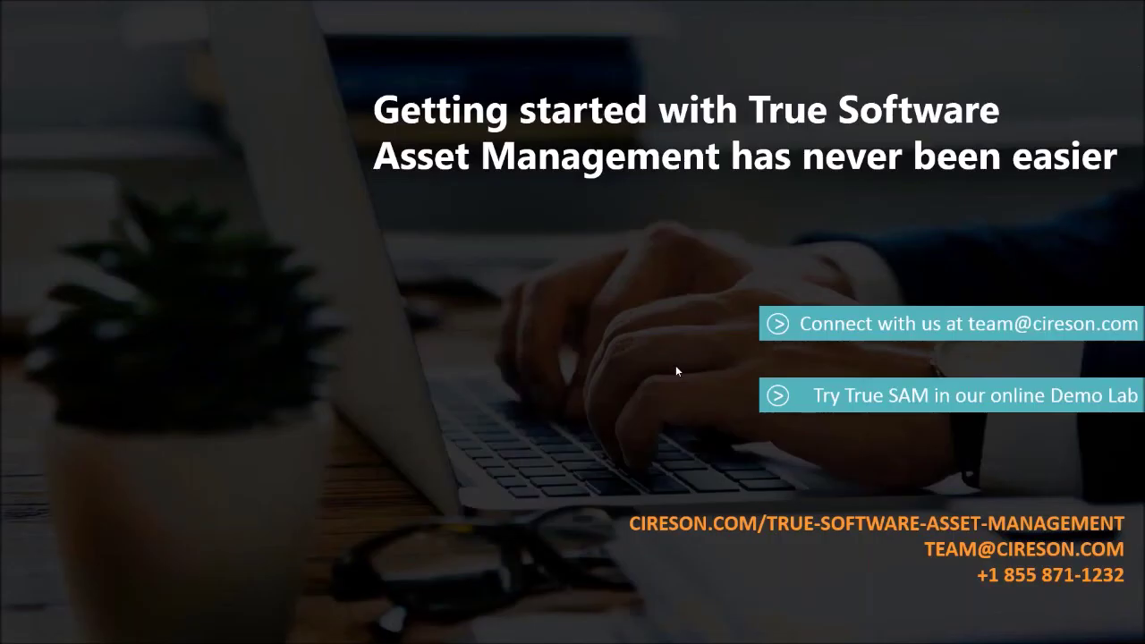